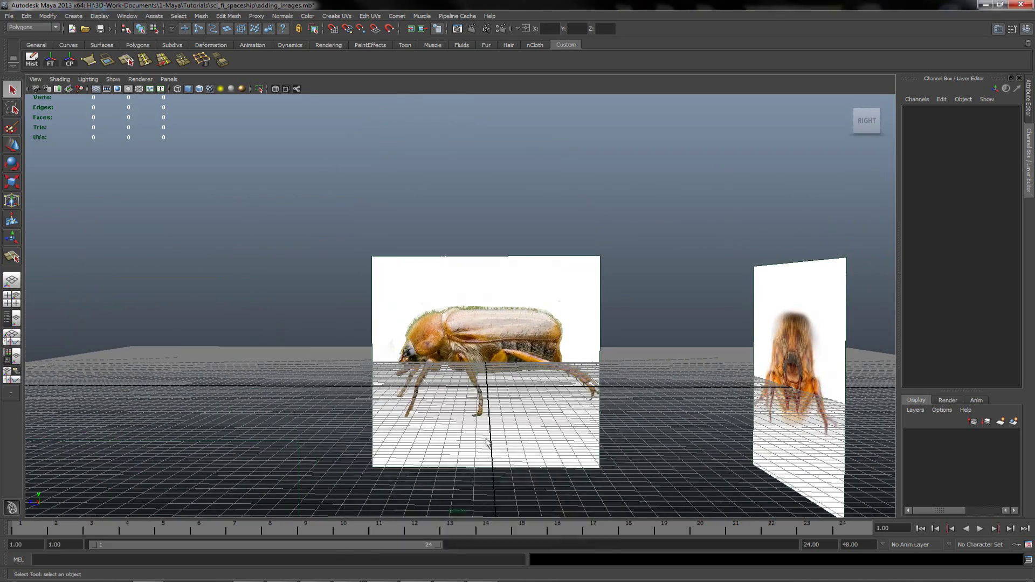
Draw a ten-point polygon around the beetle's head in the side view with the Create Polygon tool.
{"action": "key", "text": "space"}
{"action": "key", "text": "space"}
{"action": "scroll", "coordinate": [497, 392], "scroll_direction": "down", "scroll_amount": 3}
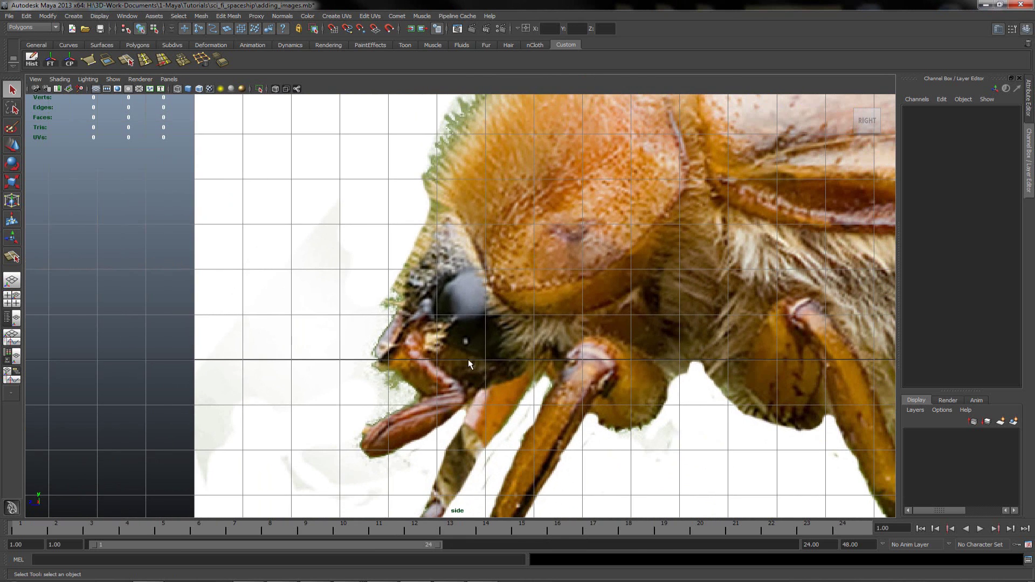
{"action": "middle_click_drag", "start_coordinate": [442, 322], "coordinate": [432, 315], "text": "alt"}
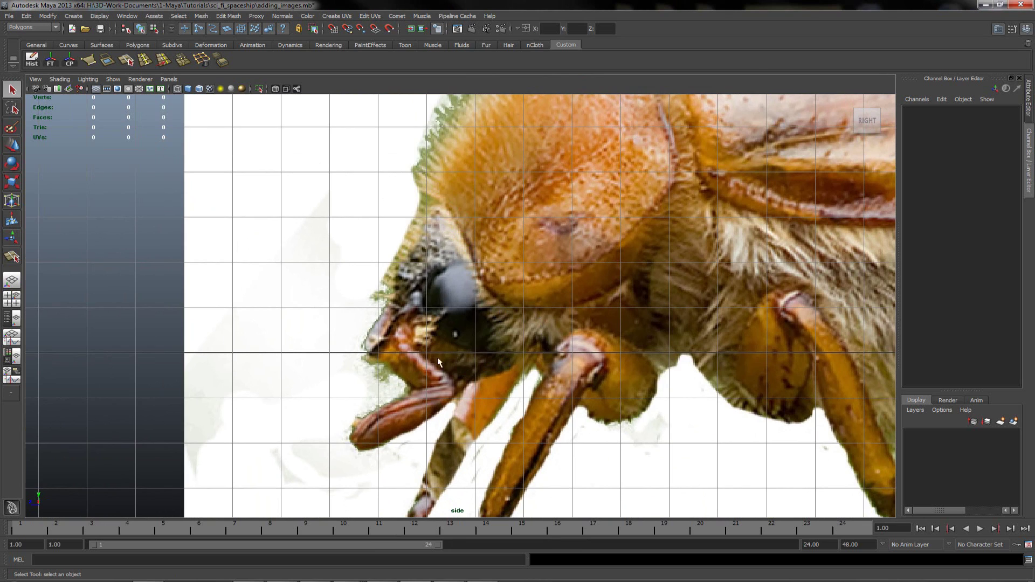
{"action": "left_click", "coordinate": [88, 60]}
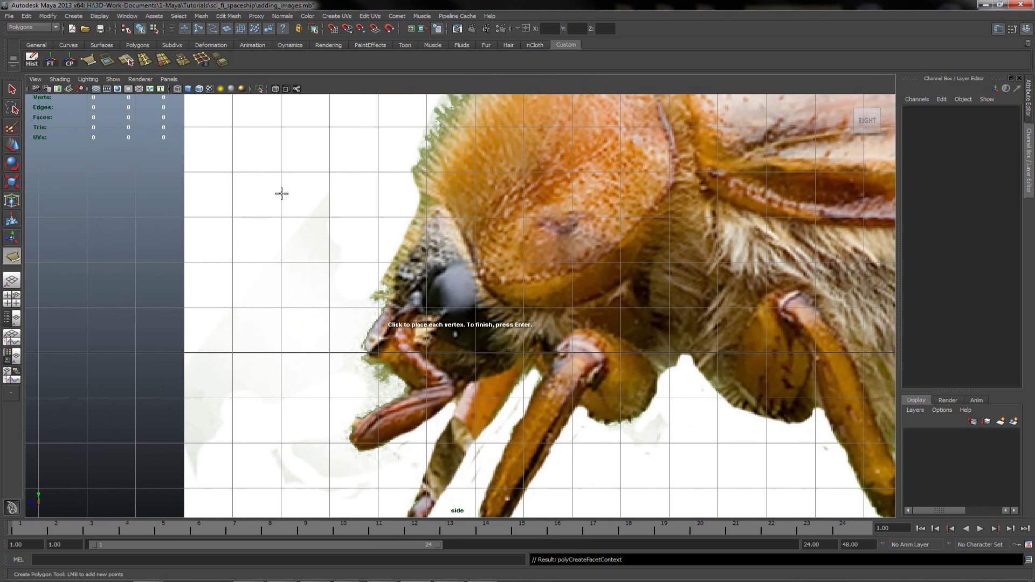
{"action": "left_click", "coordinate": [442, 207]}
{"action": "left_click", "coordinate": [460, 233]}
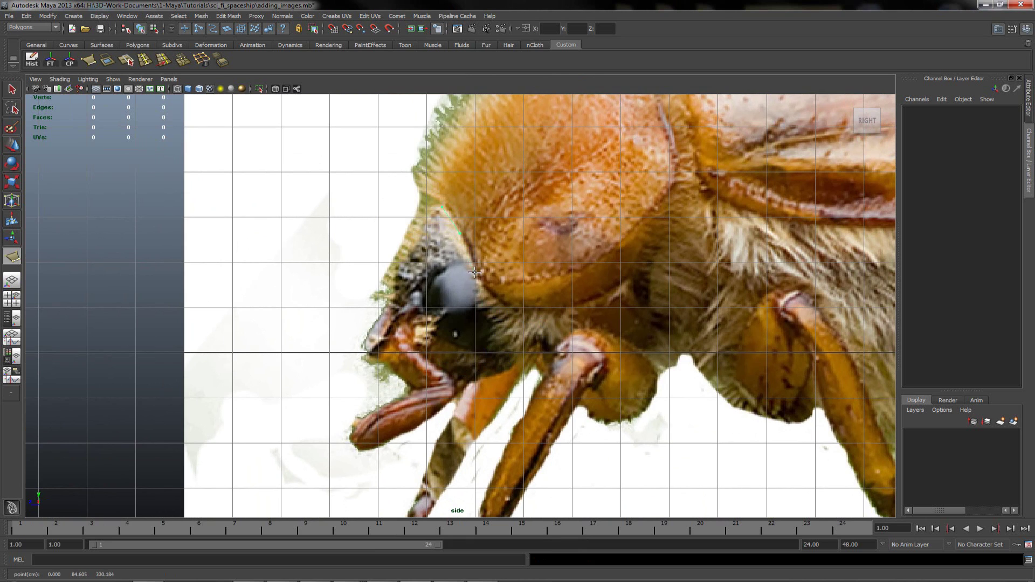
{"action": "left_click", "coordinate": [512, 314]}
{"action": "left_click", "coordinate": [532, 340]}
{"action": "left_click", "coordinate": [508, 370]}
{"action": "left_click", "coordinate": [459, 385]}
{"action": "left_click", "coordinate": [409, 382]}
{"action": "left_click", "coordinate": [377, 353]}
{"action": "left_click", "coordinate": [411, 283]}
{"action": "left_click", "coordinate": [441, 206]}
{"action": "key", "text": "Return"}
Apply Extrude Edge to all border edges of the head polygon and switch the extrude manipulator to world axes.
{"action": "key", "text": "space"}
{"action": "key", "text": "space"}
{"action": "right_click_drag", "start_coordinate": [493, 318], "coordinate": [685, 332], "text": "alt"}
{"action": "left_click_drag", "start_coordinate": [684, 332], "coordinate": [476, 310], "text": "alt"}
{"action": "right_click_drag", "start_coordinate": [479, 308], "coordinate": [484, 244]}
{"action": "left_click", "coordinate": [465, 242]}
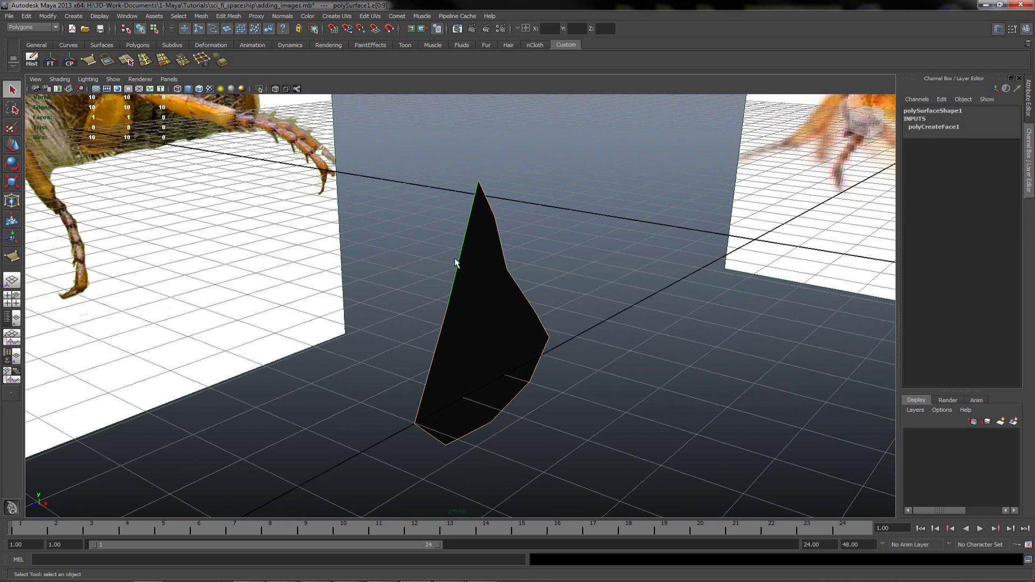
{"action": "left_click_drag", "start_coordinate": [518, 293], "coordinate": [517, 293], "text": "alt"}
{"action": "key", "text": "w"}
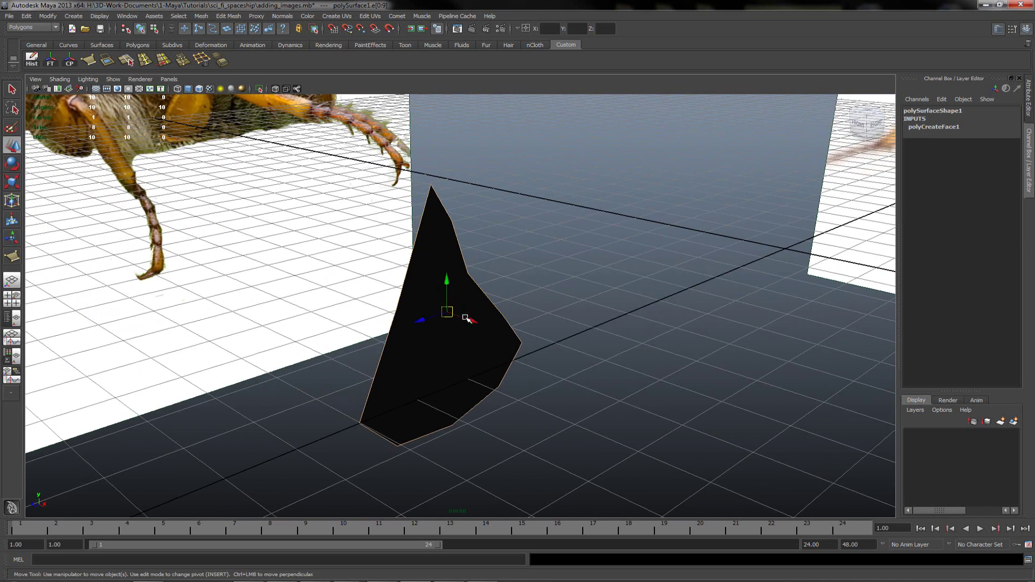
{"action": "left_click_drag", "start_coordinate": [519, 328], "coordinate": [541, 322], "text": "alt"}
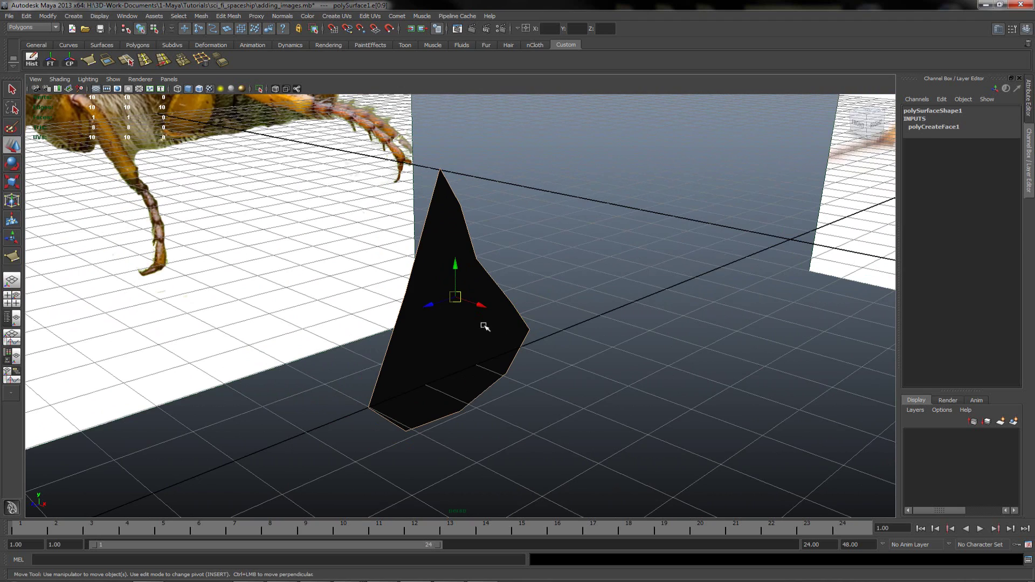
{"action": "left_click_drag", "start_coordinate": [449, 330], "coordinate": [448, 302], "text": "alt"}
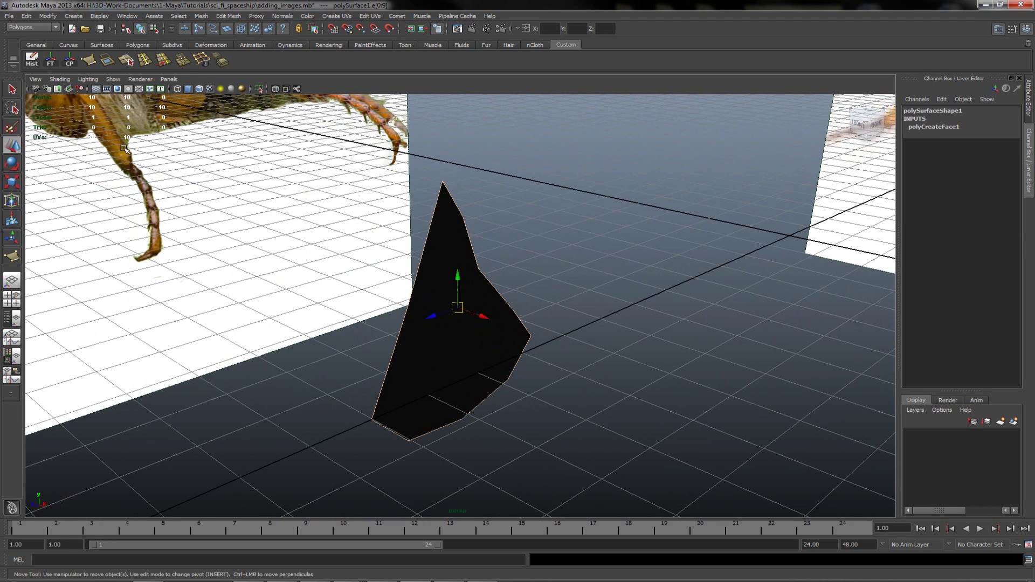
{"action": "right_click", "coordinate": [442, 276], "text": "shift"}
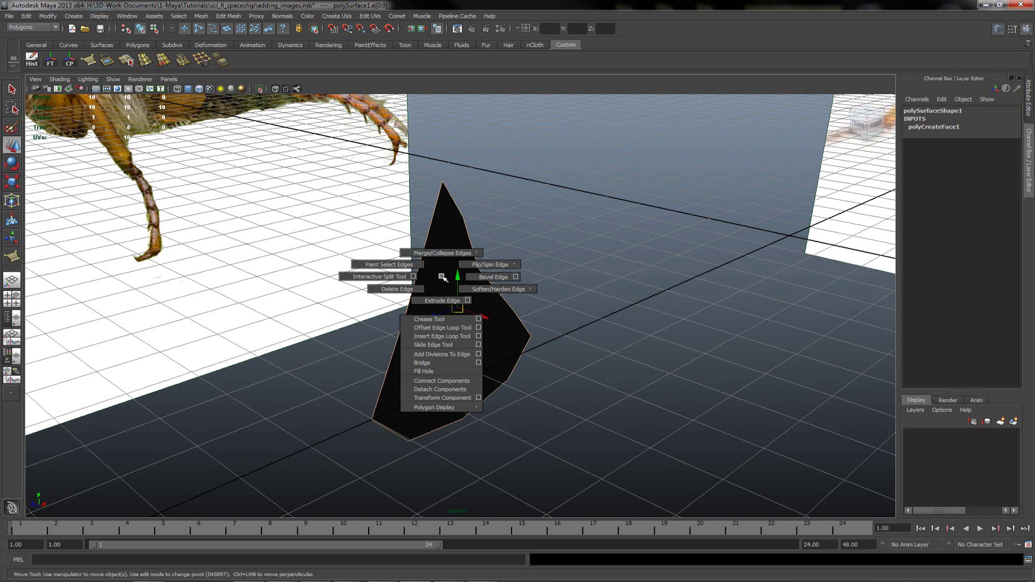
{"action": "right_click_drag", "start_coordinate": [442, 277], "coordinate": [442, 303], "text": "shift"}
{"action": "middle_click_drag", "start_coordinate": [440, 301], "coordinate": [431, 326], "text": "alt"}
{"action": "left_click_drag", "start_coordinate": [430, 325], "coordinate": [429, 305], "text": "alt"}
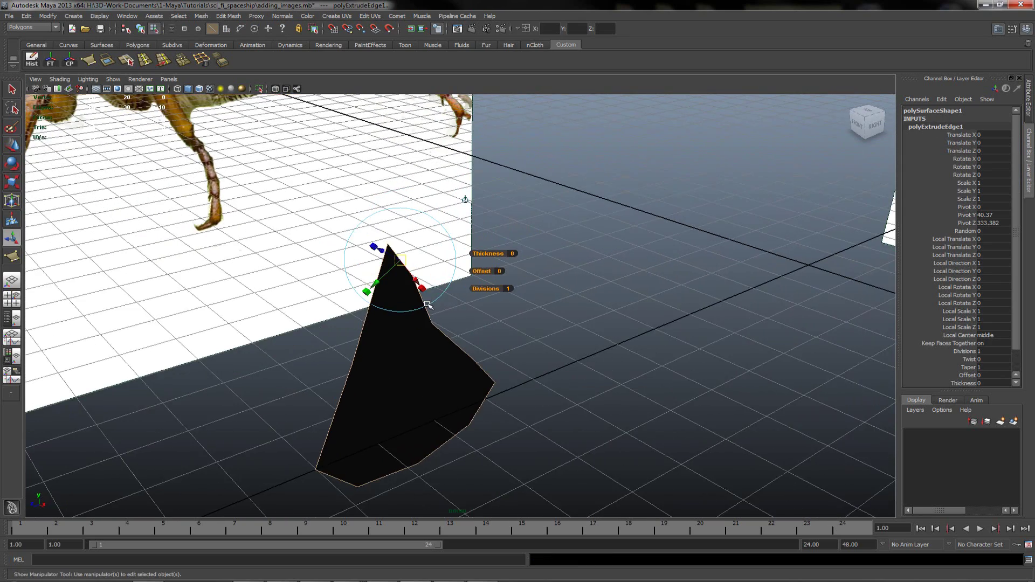
{"action": "right_click_drag", "start_coordinate": [360, 308], "coordinate": [583, 328], "text": "alt"}
{"action": "middle_click_drag", "start_coordinate": [426, 306], "coordinate": [483, 325], "text": "alt"}
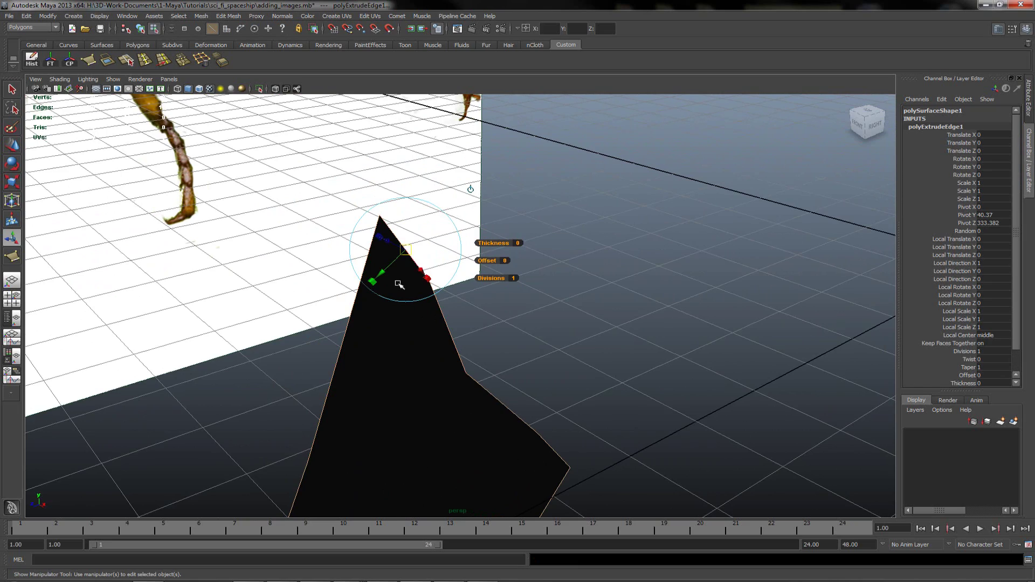
{"action": "left_click_drag", "start_coordinate": [512, 291], "coordinate": [474, 289], "text": "alt"}
{"action": "middle_click_drag", "start_coordinate": [450, 282], "coordinate": [584, 318], "text": "alt"}
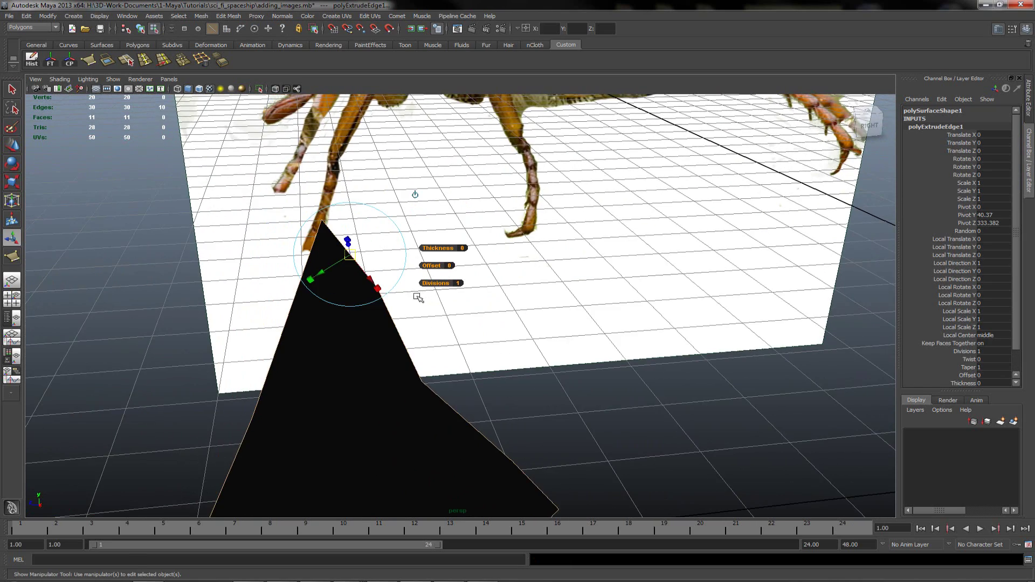
{"action": "left_click_drag", "start_coordinate": [423, 296], "coordinate": [448, 302], "text": "alt"}
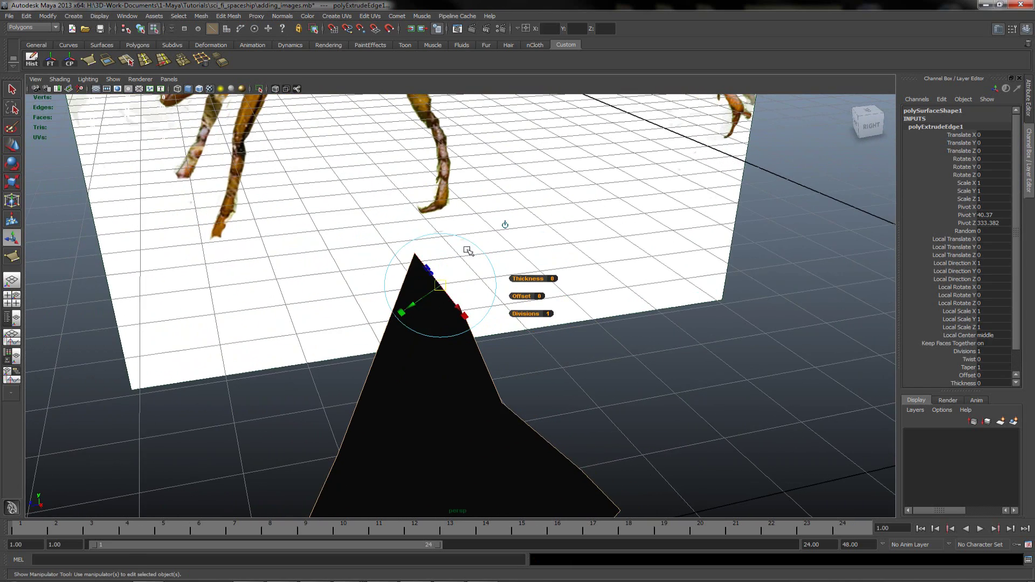
{"action": "left_click", "coordinate": [505, 225]}
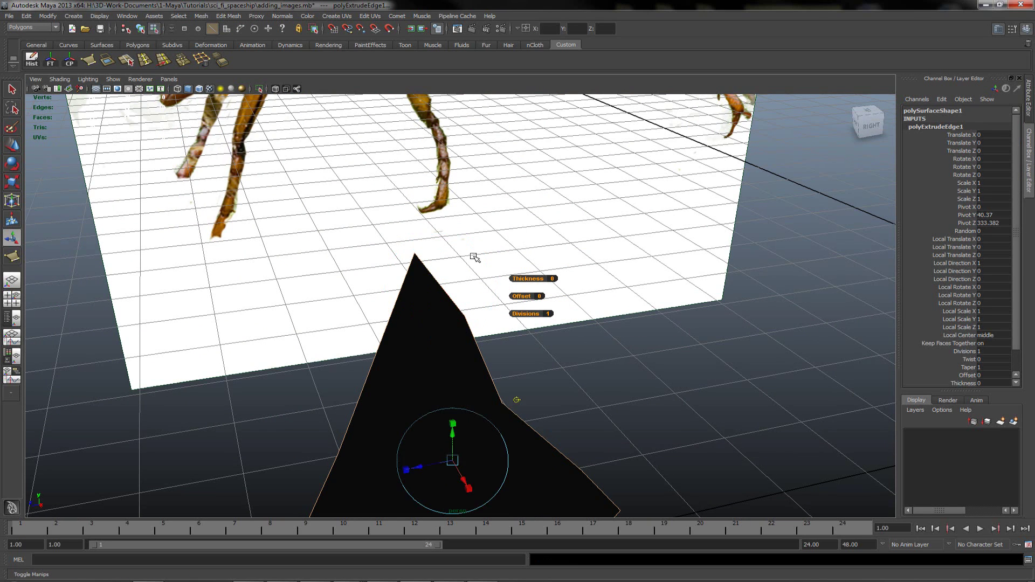
Move the extruded border edges about 34.4 units outward along X, using the front view reference.
{"action": "scroll", "coordinate": [474, 302], "scroll_direction": "down", "scroll_amount": 3}
{"action": "left_click_drag", "start_coordinate": [403, 329], "coordinate": [497, 336], "text": "alt"}
{"action": "middle_click_drag", "start_coordinate": [530, 322], "coordinate": [303, 298], "text": "alt"}
{"action": "key", "text": "space"}
{"action": "key", "text": "space"}
{"action": "scroll", "coordinate": [399, 337], "scroll_direction": "down", "scroll_amount": 3}
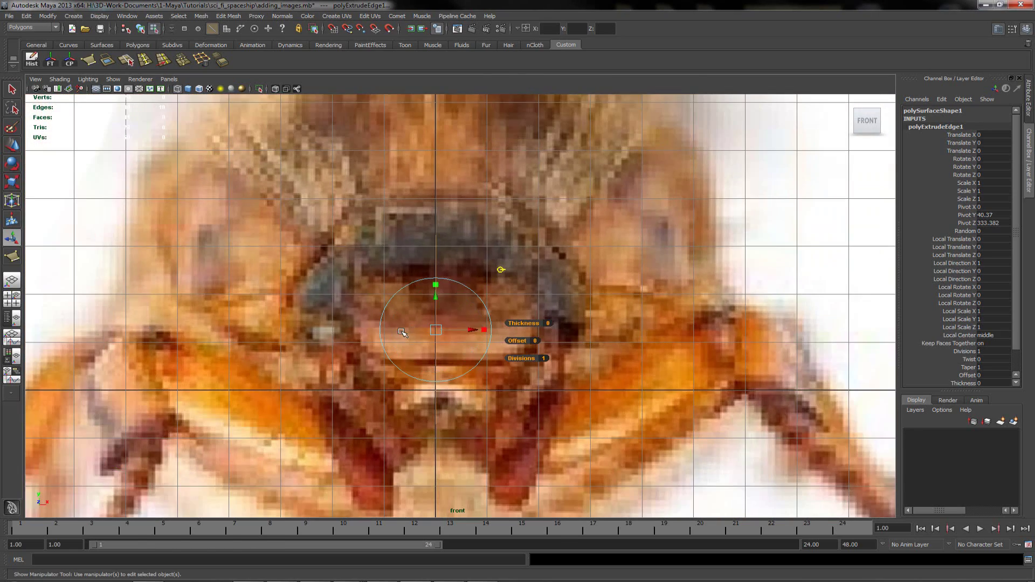
{"action": "scroll", "coordinate": [431, 318], "scroll_direction": "up", "scroll_amount": 5}
{"action": "left_click_drag", "start_coordinate": [467, 300], "coordinate": [524, 303]}
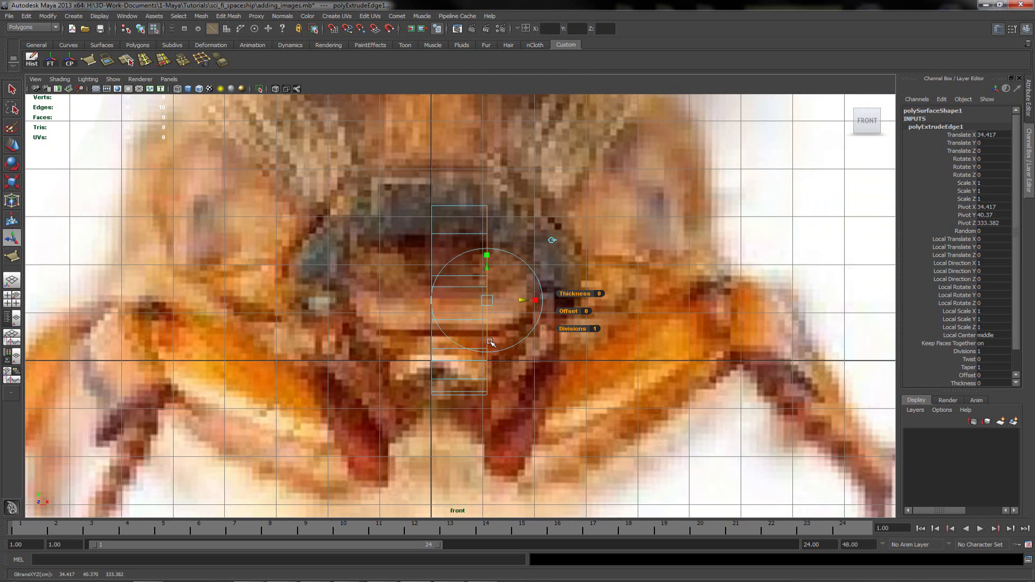
Extrude the outer border edges again about 28.4 units along X and shrink them vertically to follow the head.
{"action": "right_click_drag", "start_coordinate": [486, 307], "coordinate": [492, 333], "text": "shift"}
{"action": "left_click", "coordinate": [552, 160]}
{"action": "left_click_drag", "start_coordinate": [523, 299], "coordinate": [569, 300]}
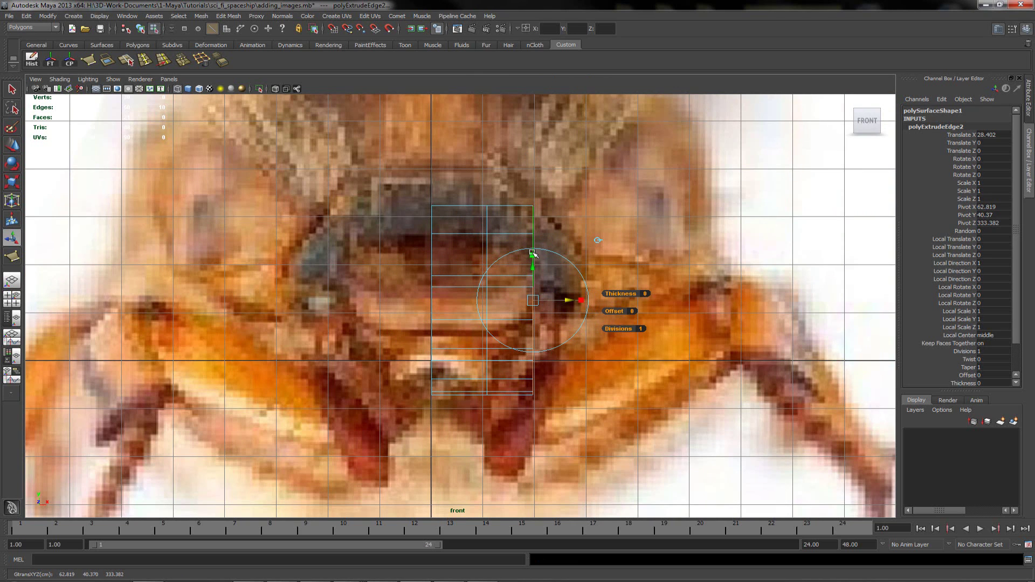
{"action": "left_click_drag", "start_coordinate": [533, 253], "coordinate": [531, 260]}
Extrude the border a third time, moving it about 19 units in X and 6 in Y, with Y scale 0.67.
{"action": "right_click_drag", "start_coordinate": [533, 281], "coordinate": [535, 309], "text": "shift"}
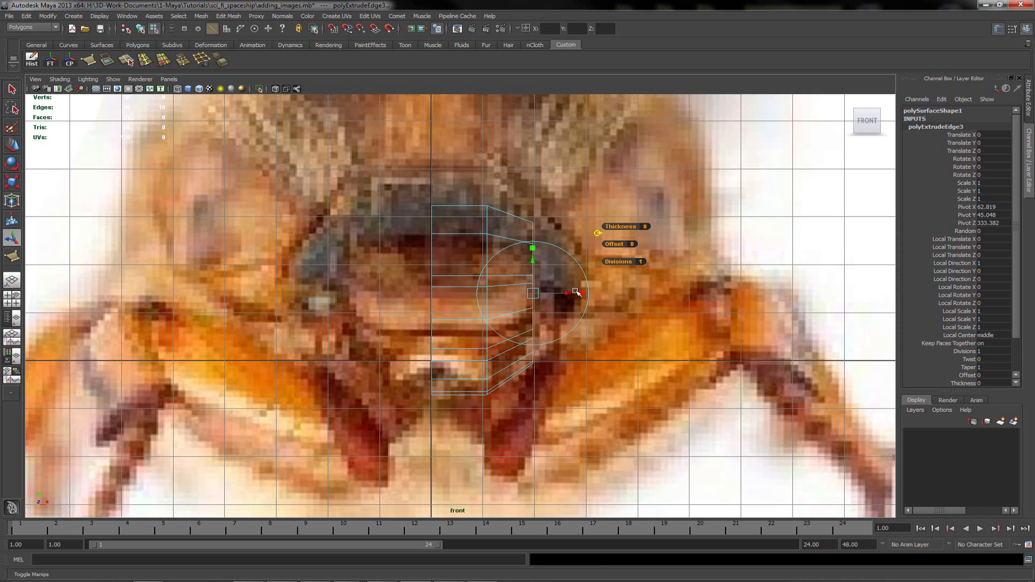
{"action": "left_click_drag", "start_coordinate": [568, 292], "coordinate": [599, 293]}
{"action": "mouse_move", "coordinate": [563, 248]}
{"action": "left_mouse_down"}
{"action": "mouse_move", "coordinate": [565, 264]}
{"action": "mouse_move", "coordinate": [564, 239]}
{"action": "left_mouse_up"}
{"action": "scroll", "coordinate": [541, 318], "scroll_direction": "down", "scroll_amount": 5}
{"action": "key", "text": "space"}
{"action": "key", "text": "space"}
{"action": "left_click_drag", "start_coordinate": [548, 289], "coordinate": [522, 295], "text": "alt"}
{"action": "key", "text": "q"}
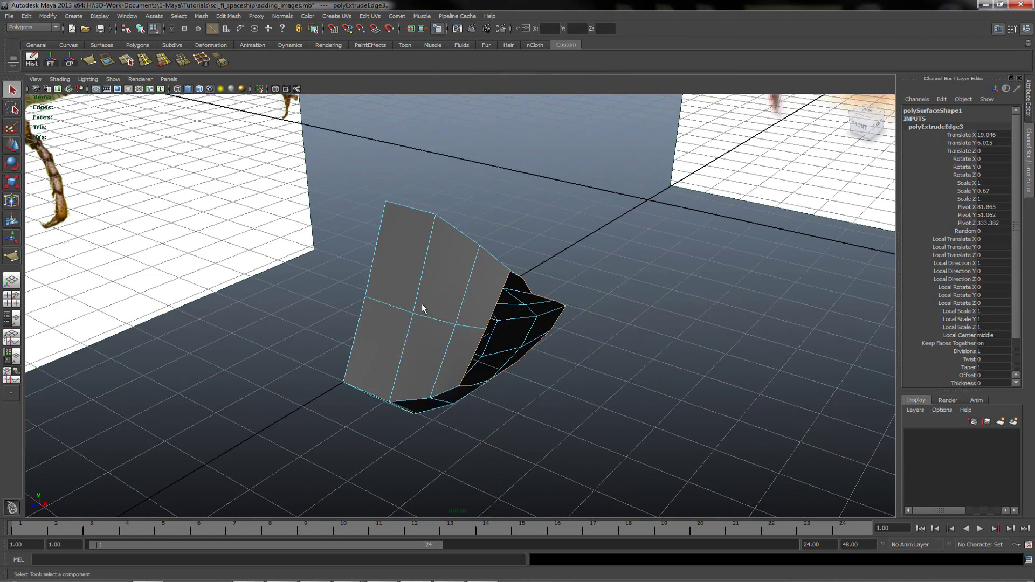
Delete the original flat polygon face that closes the inner, center side of the head mesh.
{"action": "right_click_drag", "start_coordinate": [423, 308], "coordinate": [458, 292]}
{"action": "left_click", "coordinate": [460, 303]}
{"action": "left_click_drag", "start_coordinate": [541, 303], "coordinate": [493, 300], "text": "alt"}
{"action": "right_click_drag", "start_coordinate": [492, 300], "coordinate": [510, 303]}
{"action": "left_click", "coordinate": [510, 303]}
{"action": "left_click_drag", "start_coordinate": [510, 303], "coordinate": [451, 323], "text": "alt"}
{"action": "key", "text": "Delete"}
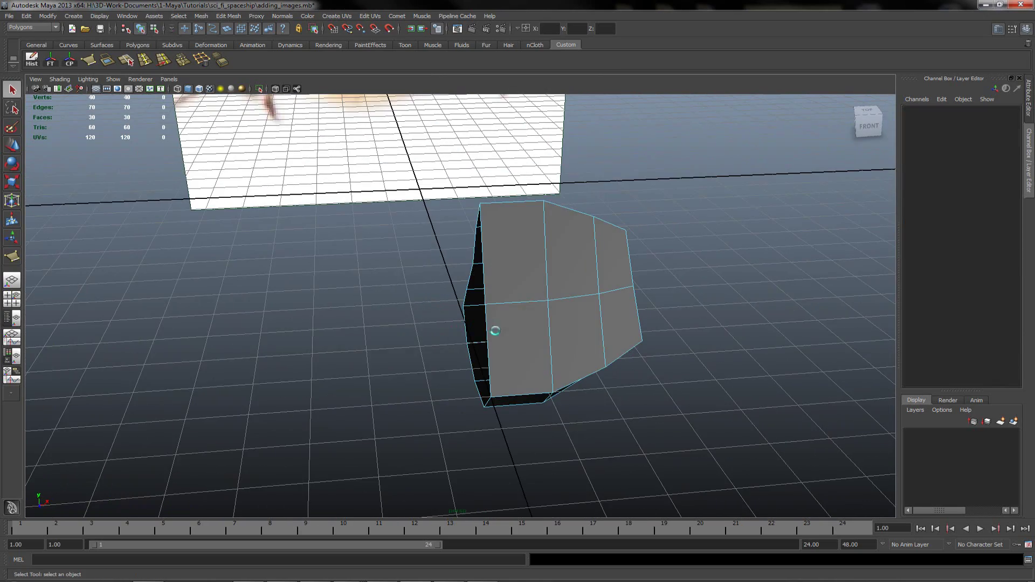
Return to object mode and select the whole head mesh.
{"action": "left_click_drag", "start_coordinate": [614, 324], "coordinate": [424, 304], "text": "alt"}
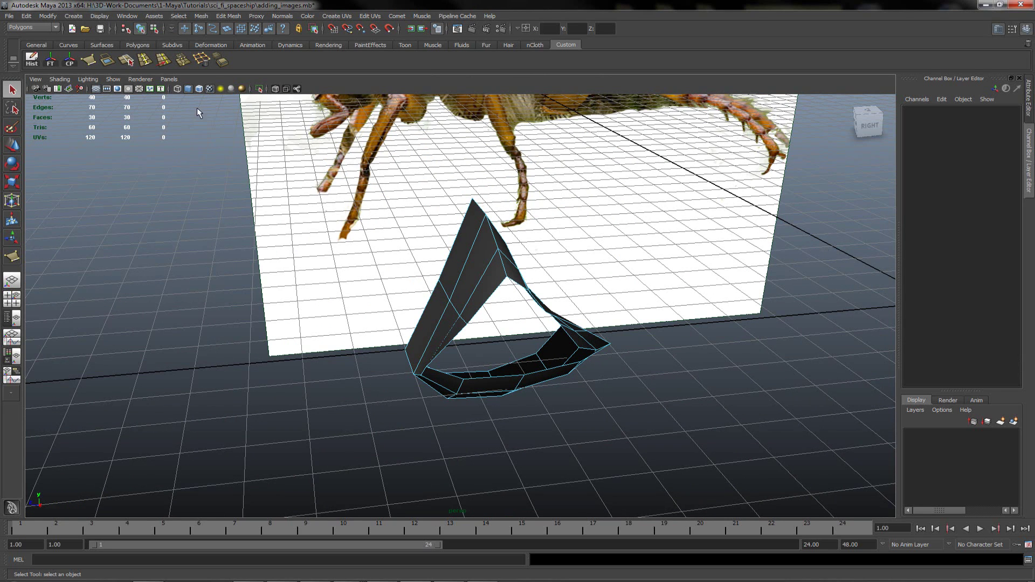
{"action": "left_click_drag", "start_coordinate": [423, 282], "coordinate": [560, 310], "text": "alt"}
{"action": "key", "text": "F11"}
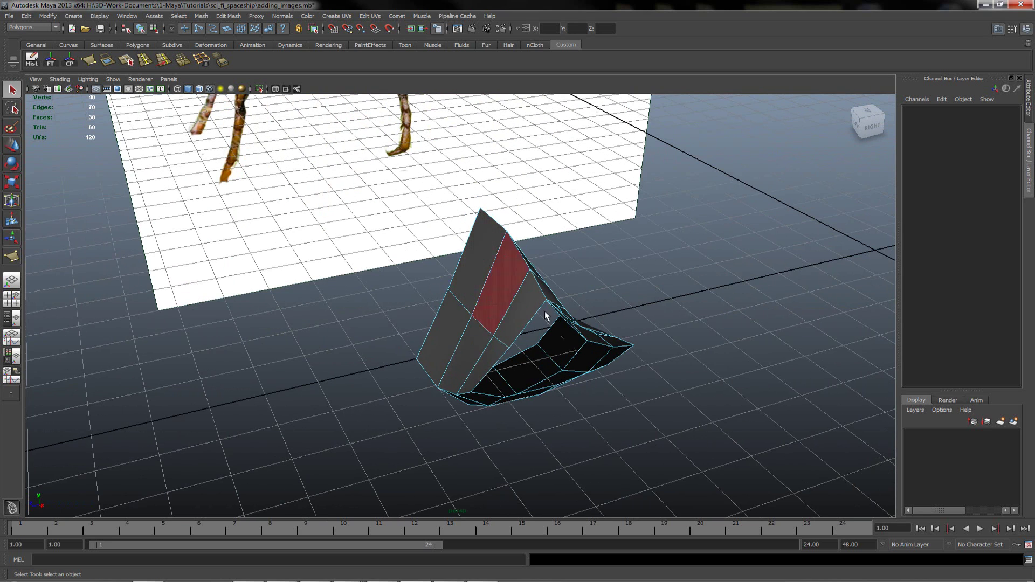
{"action": "right_click_drag", "start_coordinate": [475, 296], "coordinate": [492, 287]}
{"action": "left_click", "coordinate": [492, 286]}
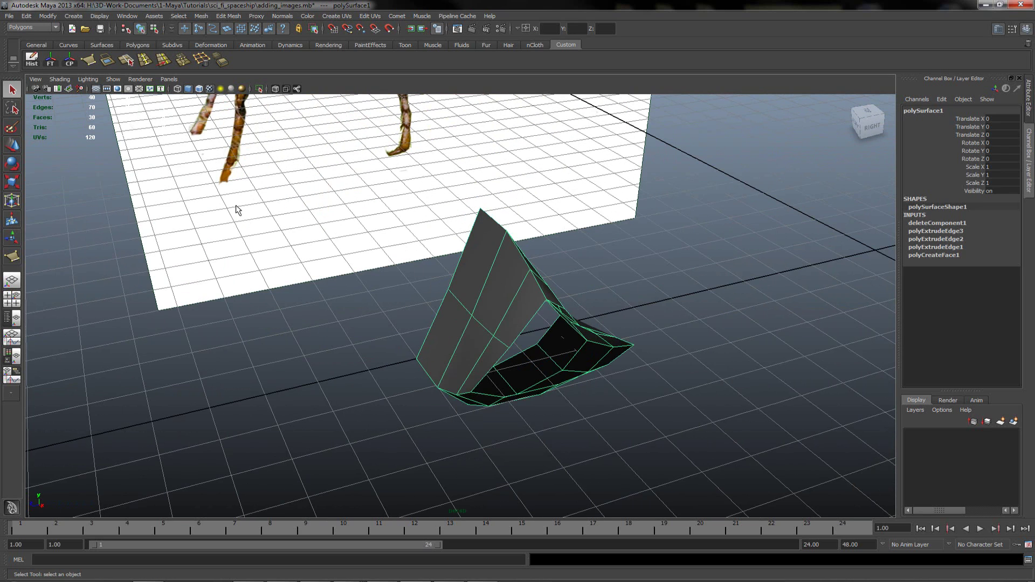
Detach the Heads Up Display options, toggle Poly Count off and on again, and close them.
{"action": "left_click_drag", "start_coordinate": [200, 177], "coordinate": [47, 98], "text": "alt"}
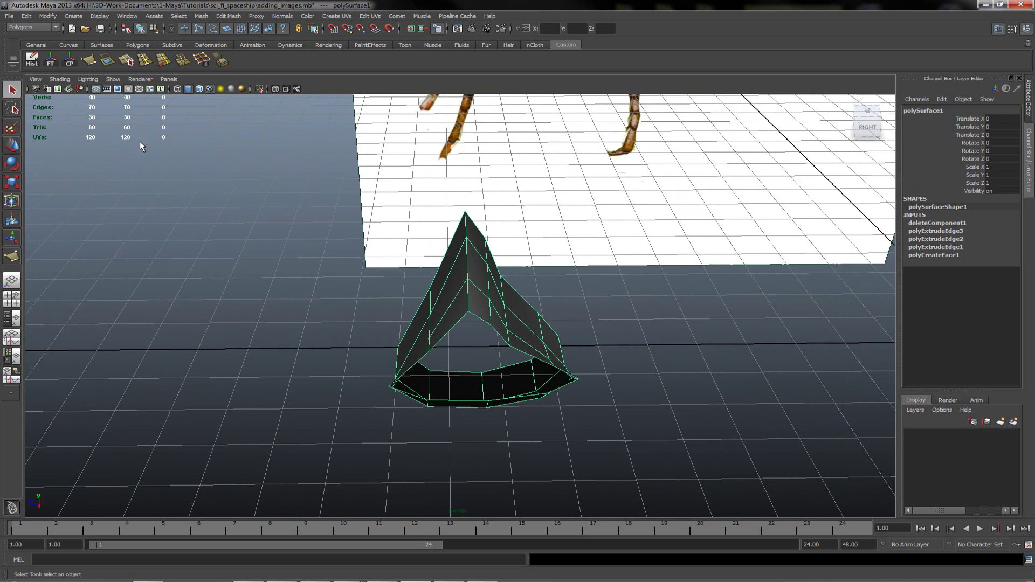
{"action": "left_click", "coordinate": [95, 18]}
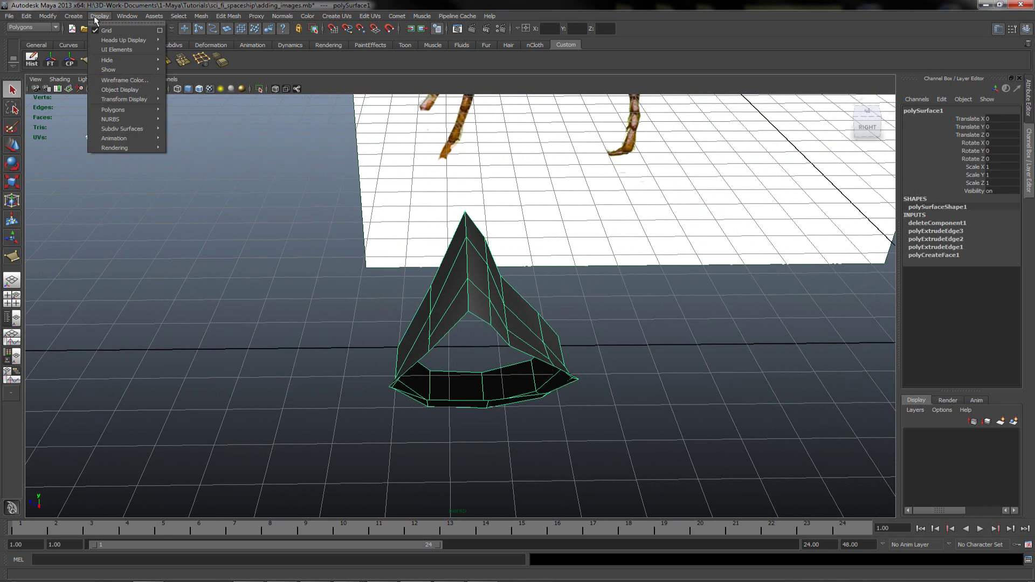
{"action": "mouse_move", "coordinate": [111, 42]}
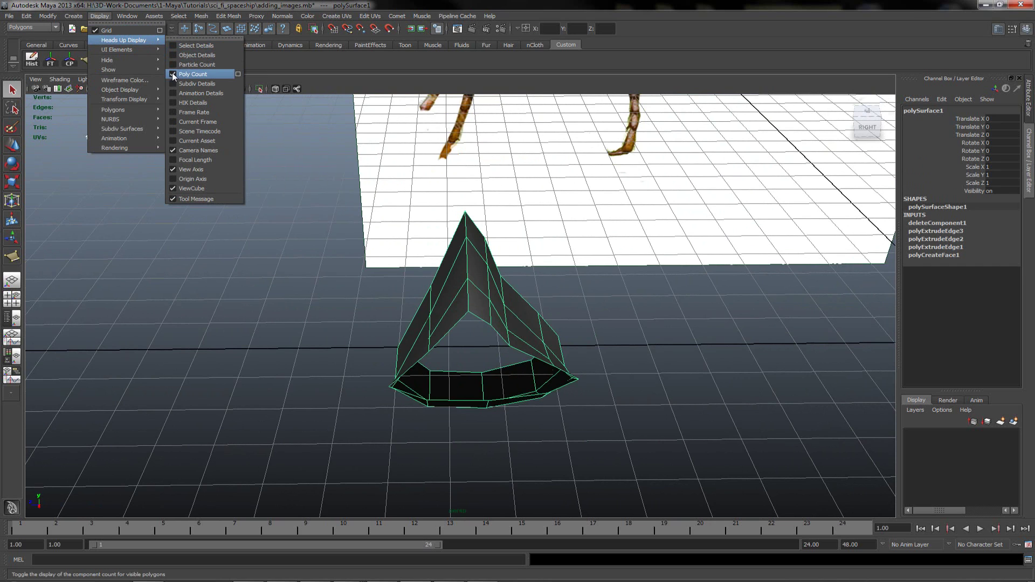
{"action": "left_click", "coordinate": [186, 37]}
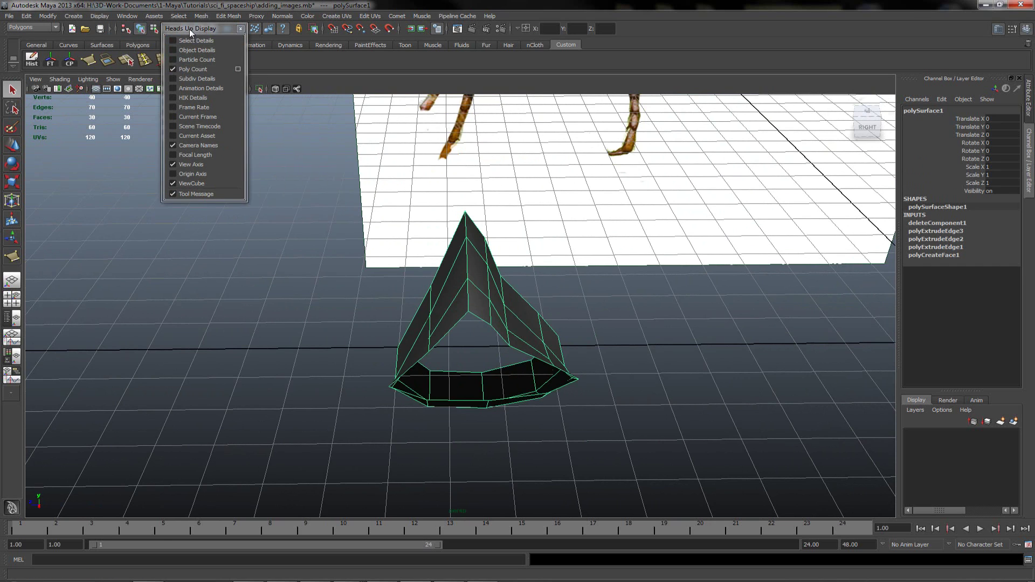
{"action": "left_click_drag", "start_coordinate": [190, 30], "coordinate": [277, 123]}
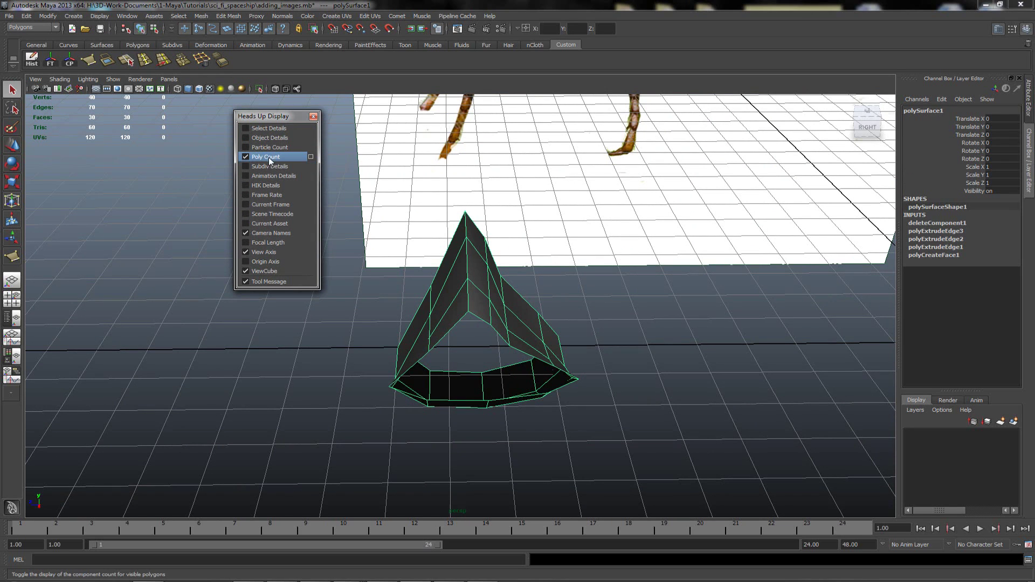
{"action": "left_click", "coordinate": [246, 156]}
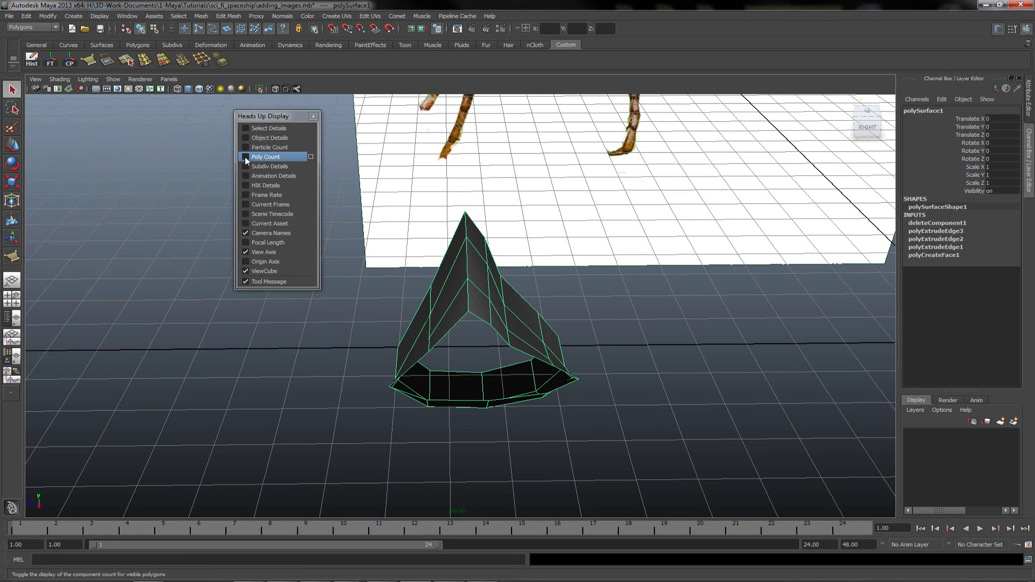
{"action": "left_click", "coordinate": [246, 156]}
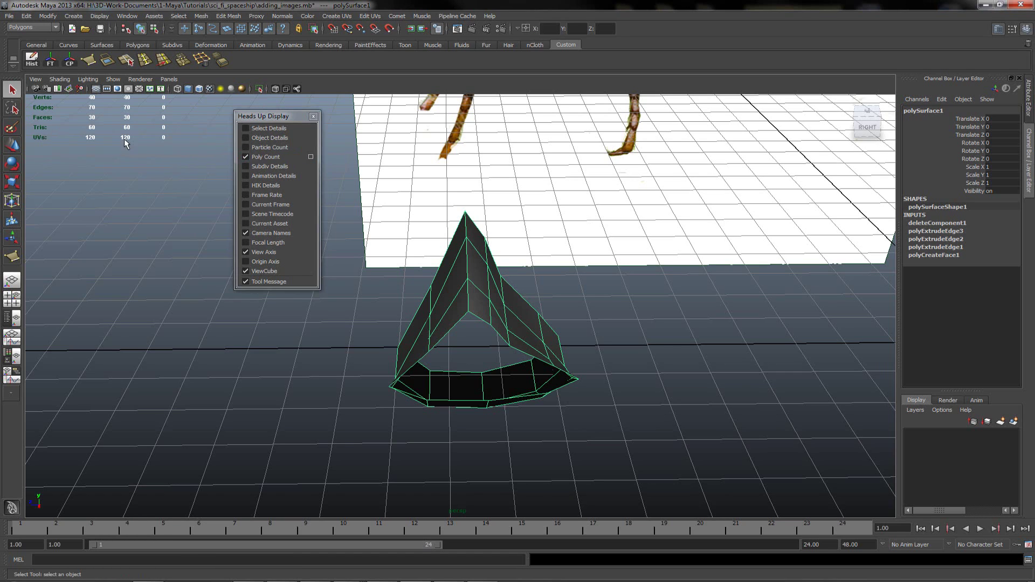
{"action": "left_click", "coordinate": [313, 116]}
Enable Two Sided Lighting in the perspective view and inspect the inner faces of the head mesh.
{"action": "left_click_drag", "start_coordinate": [190, 156], "coordinate": [498, 274], "text": "alt"}
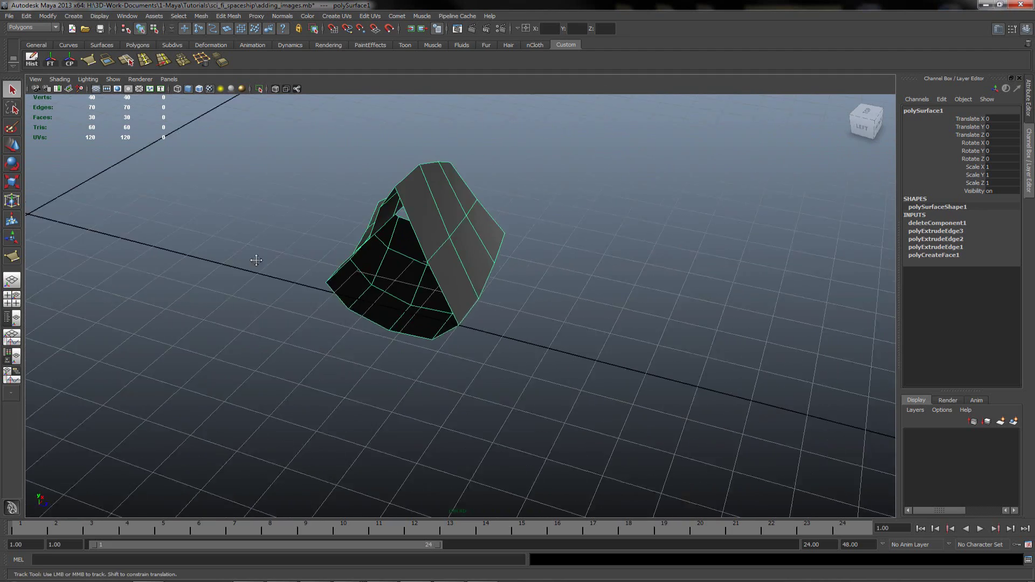
{"action": "left_click_drag", "start_coordinate": [256, 260], "coordinate": [268, 204], "text": "alt"}
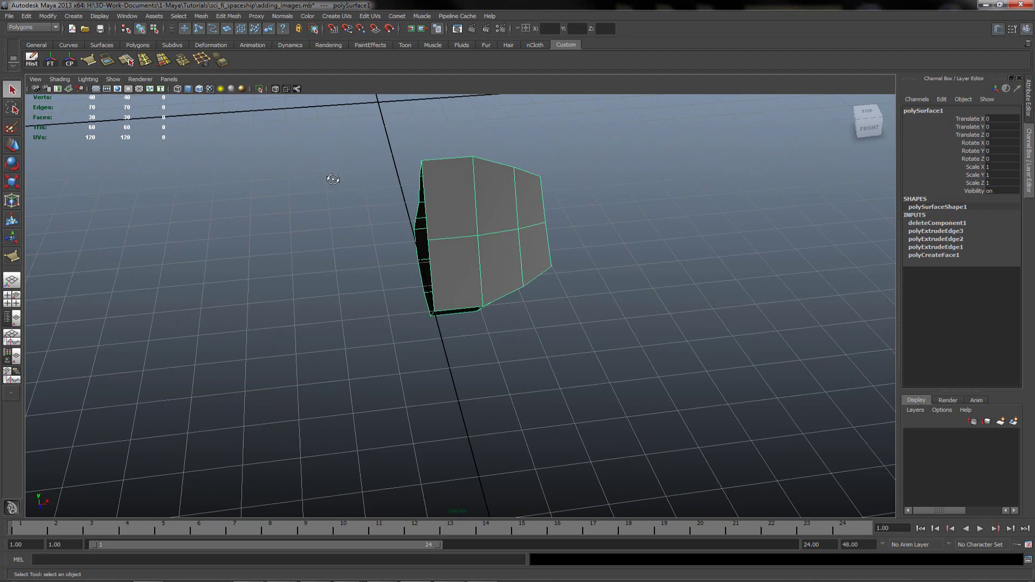
{"action": "left_click_drag", "start_coordinate": [321, 176], "coordinate": [284, 173], "text": "alt"}
{"action": "left_click", "coordinate": [87, 79]}
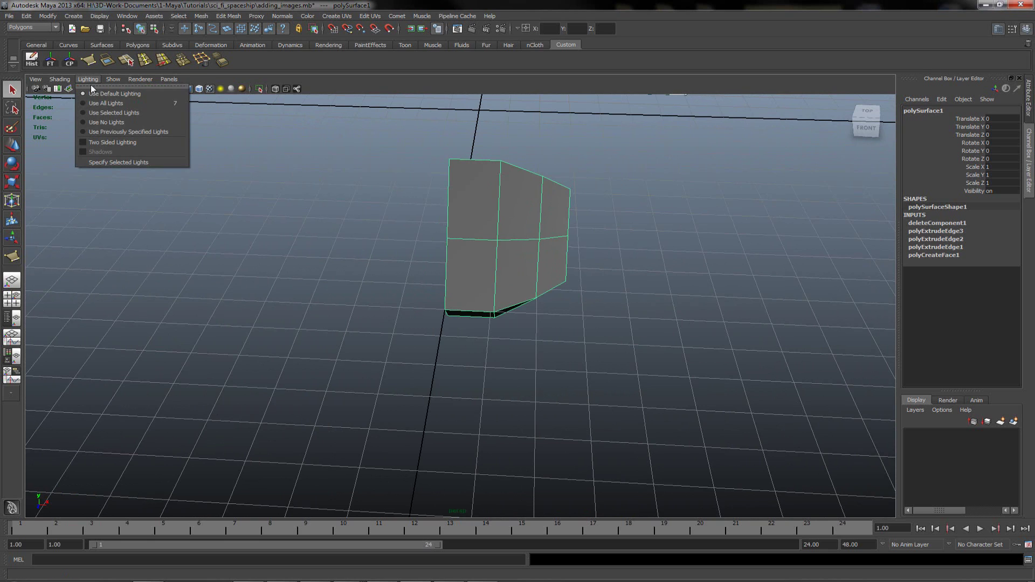
{"action": "left_click", "coordinate": [82, 143]}
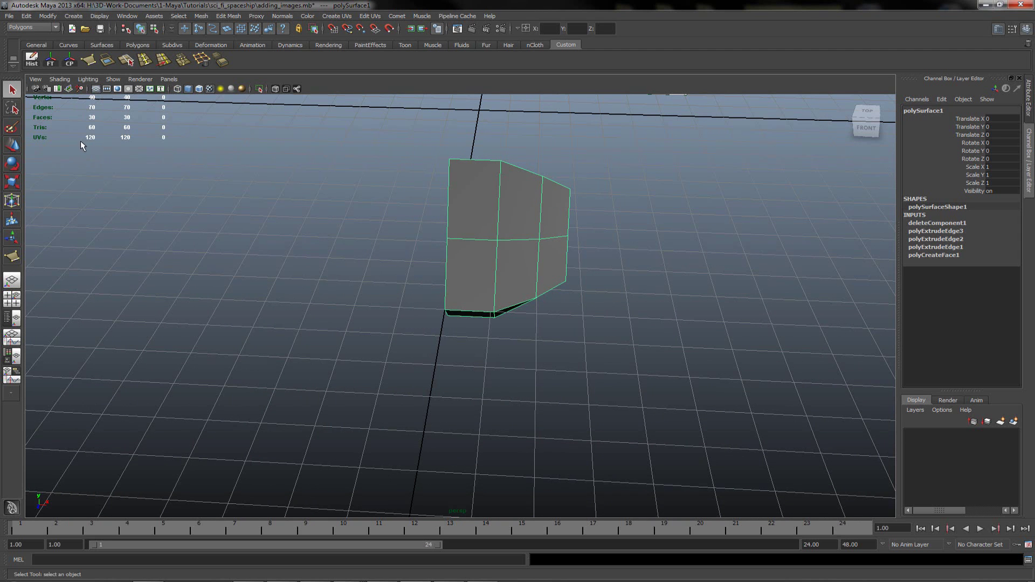
{"action": "left_click_drag", "start_coordinate": [435, 262], "coordinate": [400, 243], "text": "alt"}
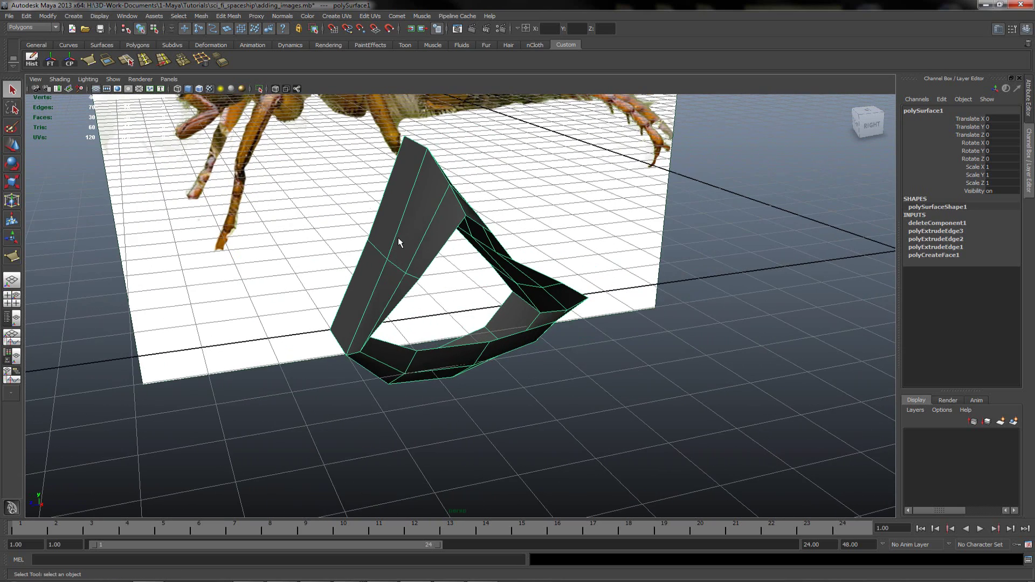
Select the border edge loop around the open outer side of the head mesh and scale it in the side view.
{"action": "right_click_drag", "start_coordinate": [436, 253], "coordinate": [437, 231]}
{"action": "left_click", "coordinate": [445, 249]}
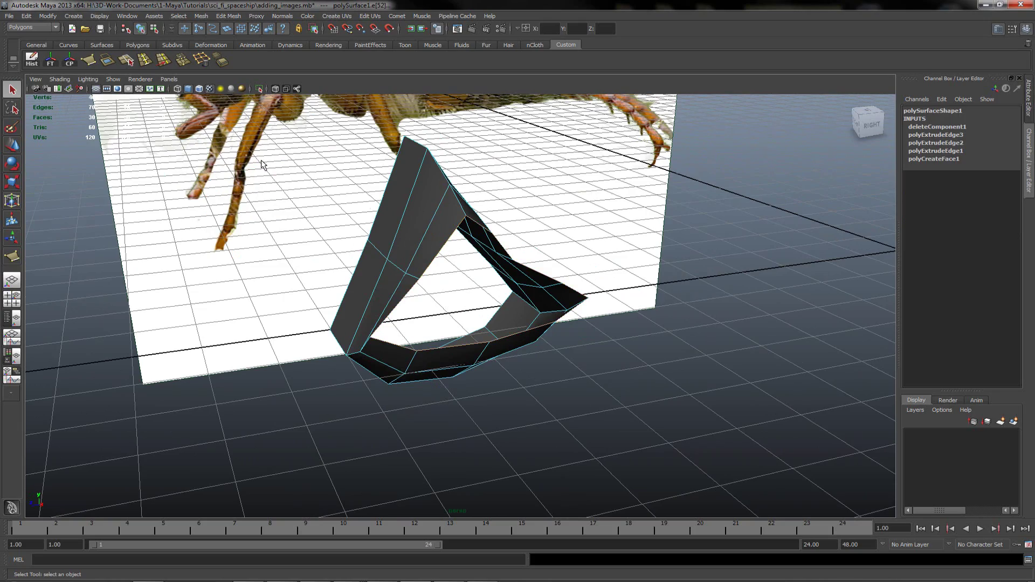
{"action": "mouse_move", "coordinate": [392, 193]}
{"action": "left_mouse_down", "text": "alt"}
{"action": "mouse_move", "coordinate": [317, 178]}
{"action": "mouse_move", "coordinate": [381, 178]}
{"action": "left_mouse_up", "text": "alt"}
{"action": "key", "text": "space"}
{"action": "key", "text": "space"}
{"action": "scroll", "coordinate": [492, 341], "scroll_direction": "up", "scroll_amount": 2}
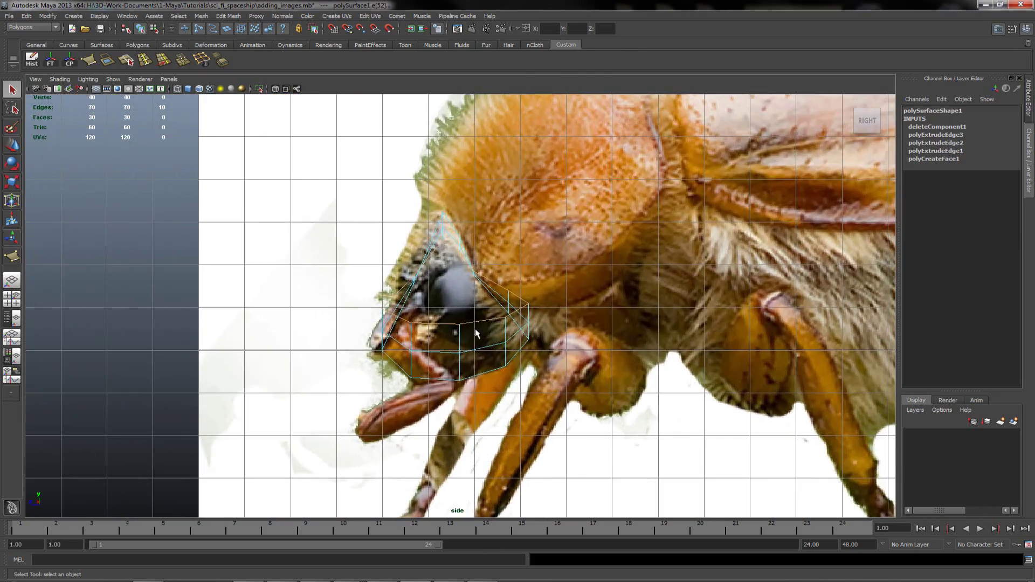
{"action": "scroll", "coordinate": [477, 333], "scroll_direction": "up", "scroll_amount": 2}
{"action": "key", "text": "r"}
{"action": "left_click_drag", "start_coordinate": [456, 278], "coordinate": [460, 307]}
Reposition the top, front and bottom vertices of the opening in the side view to round its outline around the beetle's eye.
{"action": "key", "text": "w"}
{"action": "right_click_drag", "start_coordinate": [438, 272], "coordinate": [437, 253]}
{"action": "left_click", "coordinate": [448, 265]}
{"action": "left_click_drag", "start_coordinate": [449, 264], "coordinate": [453, 254]}
{"action": "left_click", "coordinate": [422, 297]}
{"action": "left_click_drag", "start_coordinate": [422, 297], "coordinate": [428, 273]}
{"action": "left_click", "coordinate": [393, 327]}
{"action": "left_click_drag", "start_coordinate": [393, 326], "coordinate": [493, 353]}
{"action": "left_click", "coordinate": [416, 340]}
{"action": "left_click", "coordinate": [462, 343]}
{"action": "left_click", "coordinate": [505, 335]}
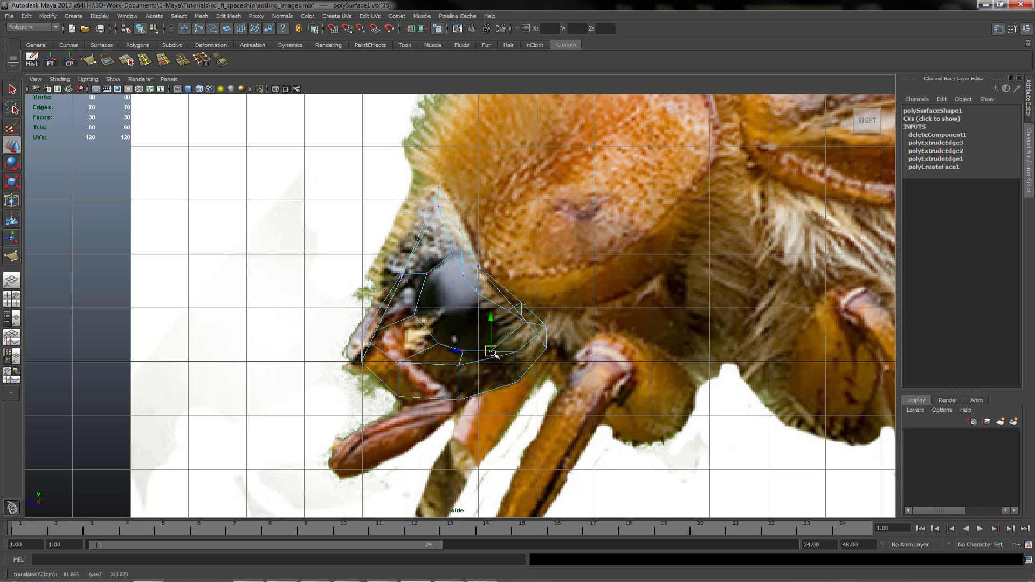
Adjust the rear and upper vertices of the opening in the side view to even out its rounded outline.
{"action": "left_click_drag", "start_coordinate": [518, 317], "coordinate": [443, 254]}
{"action": "left_click", "coordinate": [507, 310]}
{"action": "left_click", "coordinate": [476, 293]}
{"action": "left_click", "coordinate": [466, 274]}
{"action": "left_click", "coordinate": [458, 272]}
{"action": "left_click", "coordinate": [454, 254]}
{"action": "scroll", "coordinate": [484, 317], "scroll_direction": "up", "scroll_amount": 2}
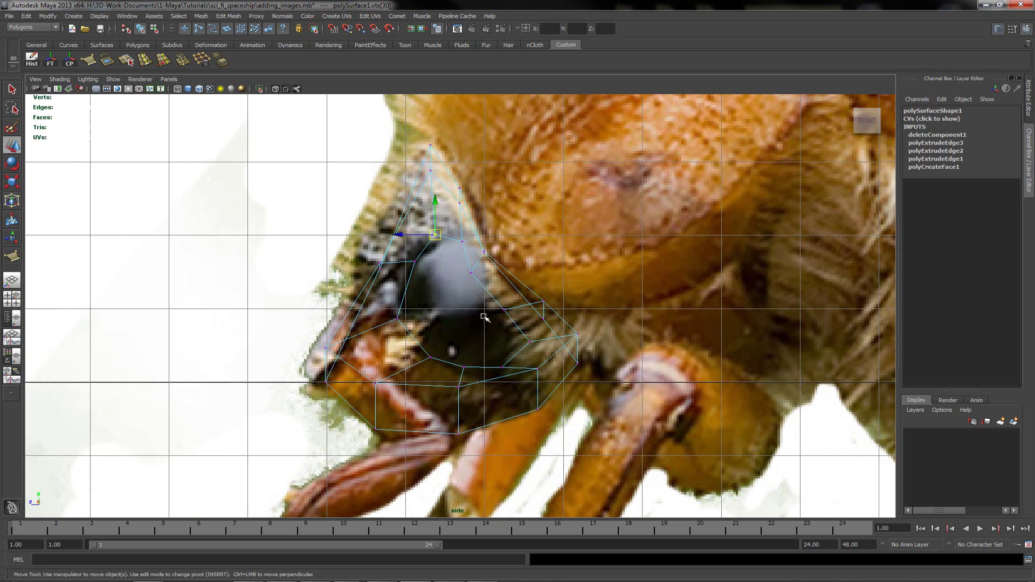
{"action": "left_click", "coordinate": [506, 368]}
{"action": "left_click_drag", "start_coordinate": [506, 368], "coordinate": [535, 345]}
{"action": "left_click_drag", "start_coordinate": [530, 342], "coordinate": [522, 334]}
Select the edge loop between the outer silhouette and the opening, and scale it slightly in the side view.
{"action": "key", "text": "space"}
{"action": "key", "text": "space"}
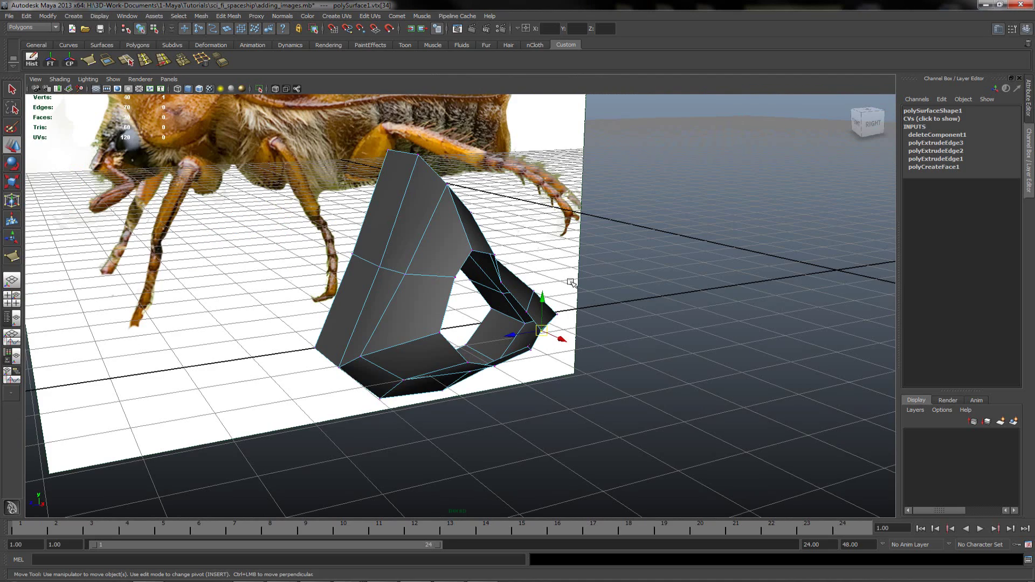
{"action": "left_click_drag", "start_coordinate": [569, 284], "coordinate": [581, 309], "text": "alt"}
{"action": "key", "text": "q"}
{"action": "right_click_drag", "start_coordinate": [438, 261], "coordinate": [440, 240]}
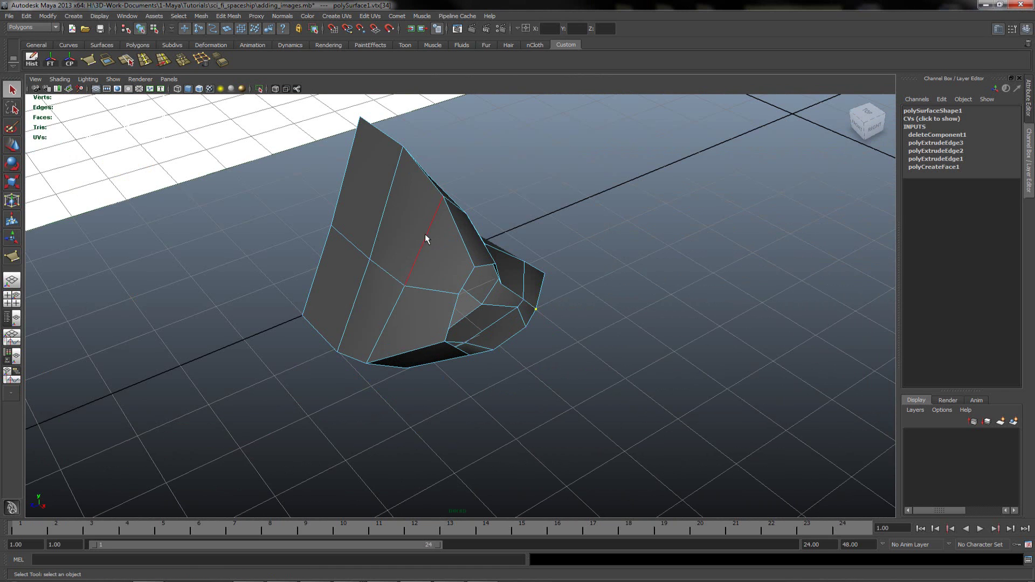
{"action": "left_click", "coordinate": [424, 234]}
{"action": "key", "text": "space"}
{"action": "key", "text": "space"}
{"action": "scroll", "coordinate": [444, 286], "scroll_direction": "up", "scroll_amount": 2}
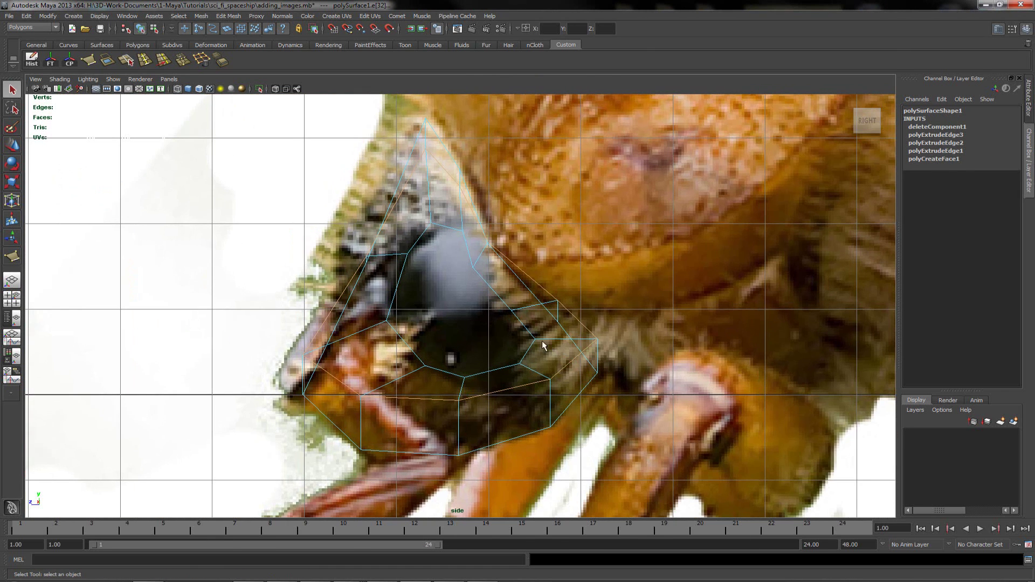
{"action": "key", "text": "r"}
{"action": "left_click_drag", "start_coordinate": [449, 275], "coordinate": [437, 277]}
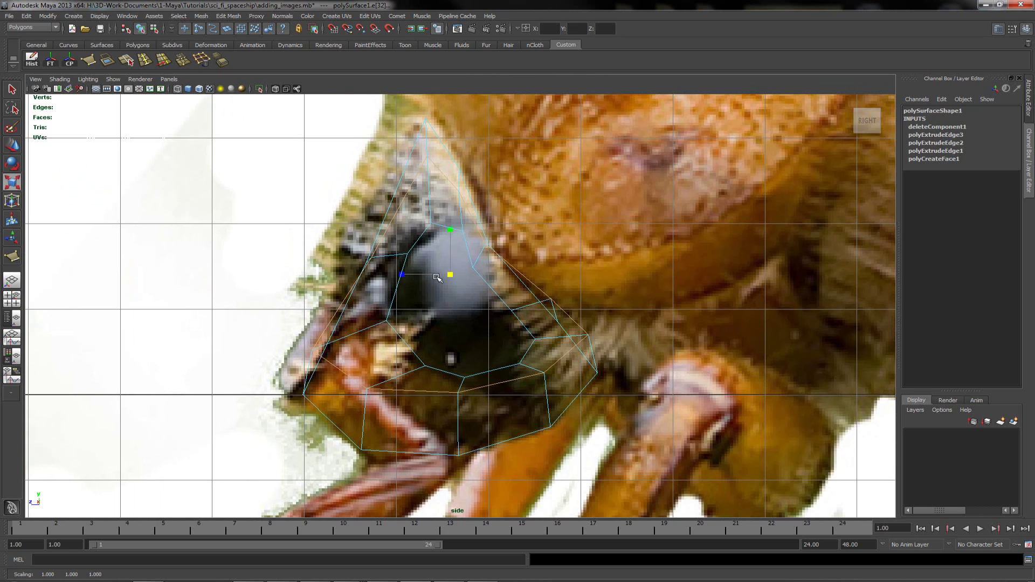
Move the rear and bottom vertices of the intermediate edge loop inward in the side view, spacing them between silhouette and opening.
{"action": "key", "text": "w"}
{"action": "right_click_drag", "start_coordinate": [548, 296], "coordinate": [536, 299]}
{"action": "left_click_drag", "start_coordinate": [552, 298], "coordinate": [527, 309]}
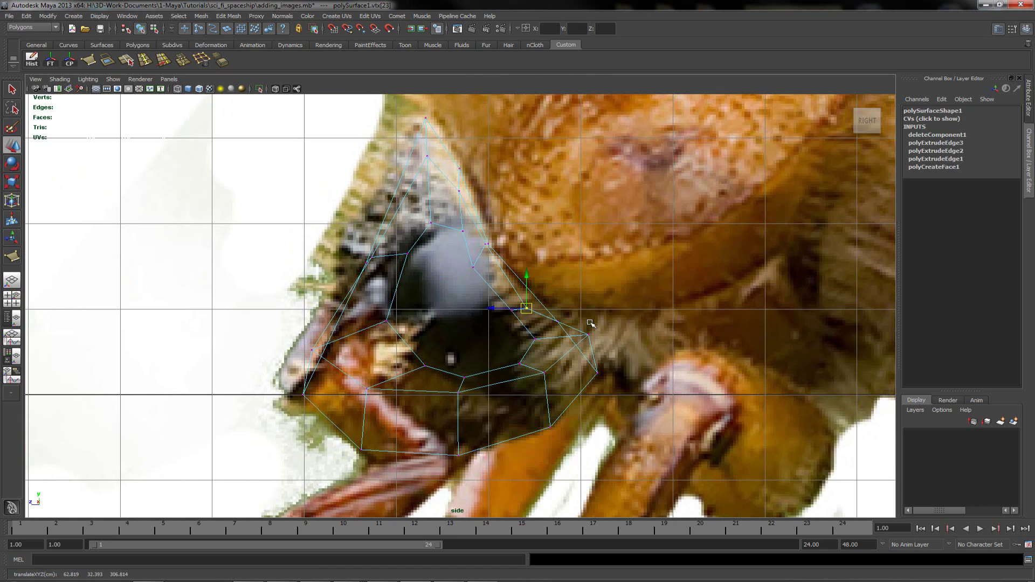
{"action": "left_click_drag", "start_coordinate": [584, 324], "coordinate": [541, 388]}
{"action": "left_click", "coordinate": [544, 373]}
{"action": "left_click", "coordinate": [458, 394]}
{"action": "left_click_drag", "start_coordinate": [459, 394], "coordinate": [462, 420]}
{"action": "left_click", "coordinate": [366, 389]}
{"action": "left_click_drag", "start_coordinate": [367, 389], "coordinate": [382, 413]}
Move the front and upper vertices of the intermediate edge loop in the side view to even out the spacing of the faces.
{"action": "left_click", "coordinate": [312, 351]}
{"action": "left_click_drag", "start_coordinate": [311, 351], "coordinate": [337, 377]}
{"action": "left_click", "coordinate": [371, 257]}
{"action": "left_click_drag", "start_coordinate": [371, 258], "coordinate": [378, 264]}
{"action": "middle_click_drag", "start_coordinate": [423, 182], "coordinate": [426, 207], "text": "alt"}
{"action": "left_click", "coordinate": [432, 181]}
{"action": "left_click_drag", "start_coordinate": [431, 181], "coordinate": [467, 225]}
{"action": "left_click", "coordinate": [463, 216]}
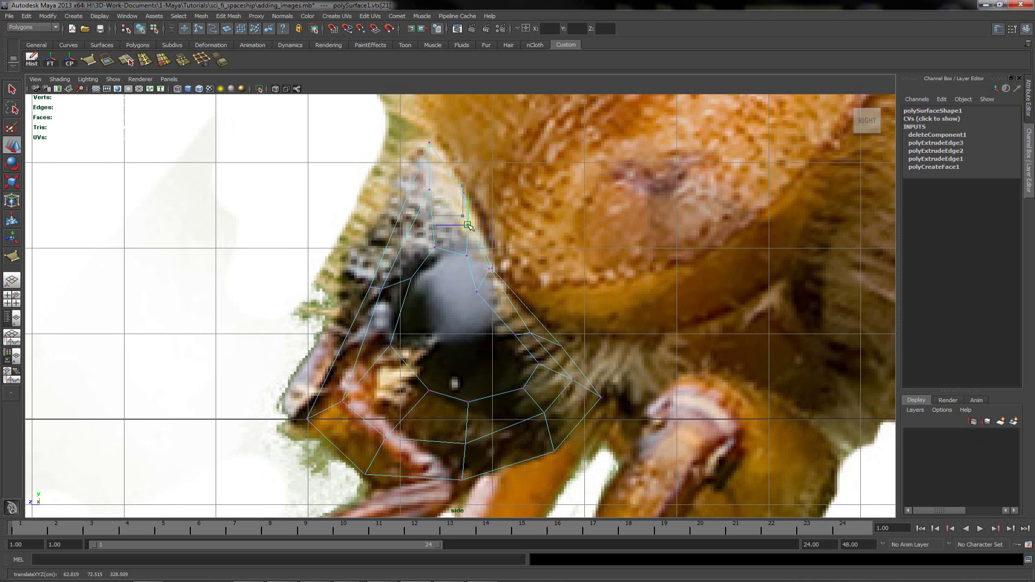
{"action": "left_click", "coordinate": [484, 271]}
{"action": "left_click_drag", "start_coordinate": [484, 271], "coordinate": [480, 283]}
{"action": "left_click", "coordinate": [477, 291]}
Select the border edges of the side opening in the perspective view and close the hole with a single face.
{"action": "key", "text": "space"}
{"action": "key", "text": "space"}
{"action": "left_click_drag", "start_coordinate": [558, 277], "coordinate": [423, 291], "text": "alt"}
{"action": "key", "text": "q"}
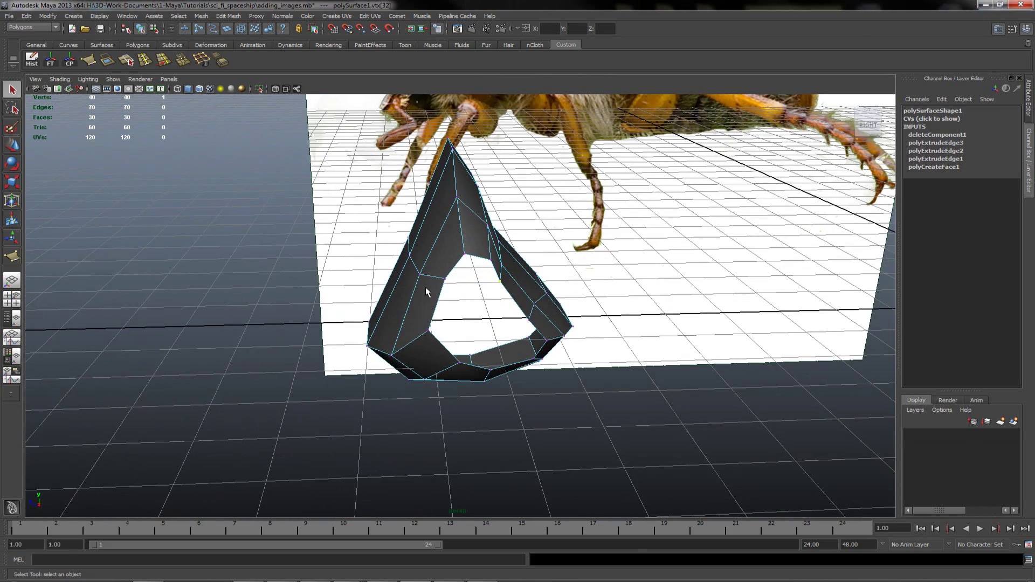
{"action": "right_click_drag", "start_coordinate": [422, 286], "coordinate": [461, 273]}
{"action": "left_click_drag", "start_coordinate": [411, 274], "coordinate": [511, 312], "text": "alt"}
{"action": "right_click_drag", "start_coordinate": [448, 255], "coordinate": [448, 243]}
{"action": "left_click", "coordinate": [459, 261]}
{"action": "left_click_drag", "start_coordinate": [460, 261], "coordinate": [406, 268], "text": "alt"}
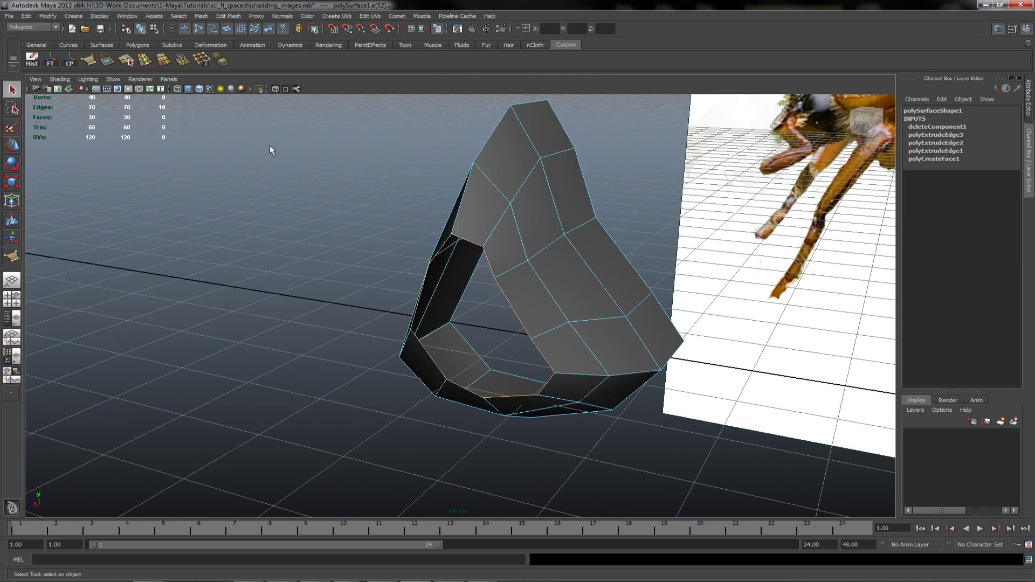
{"action": "left_click", "coordinate": [109, 61]}
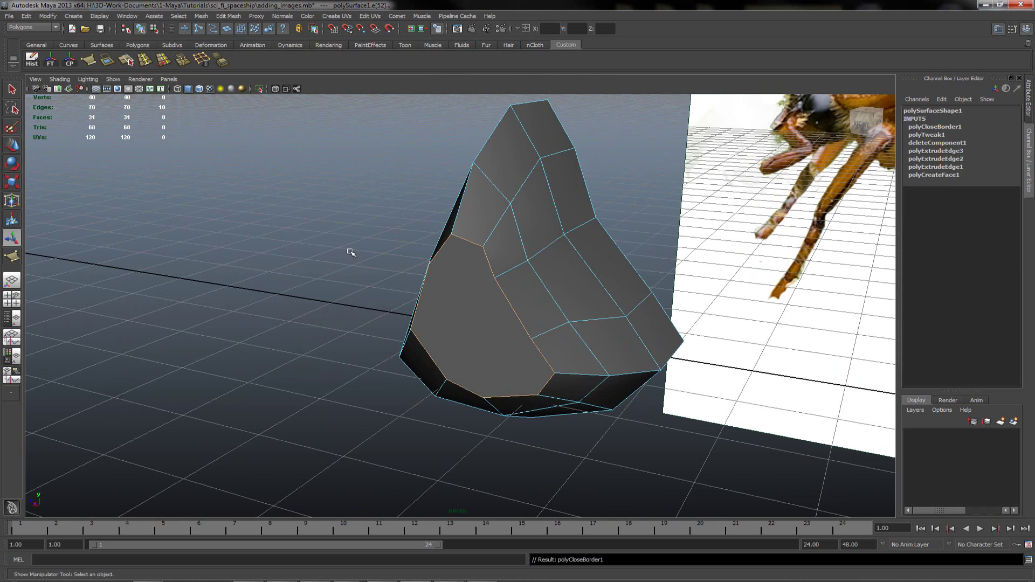
Split the new cap face across its upper part with the Interactive Split Tool, connecting opposite vertices.
{"action": "left_click", "coordinate": [204, 18]}
{"action": "left_click", "coordinate": [407, 231]}
{"action": "left_click_drag", "start_coordinate": [408, 232], "coordinate": [463, 289], "text": "alt"}
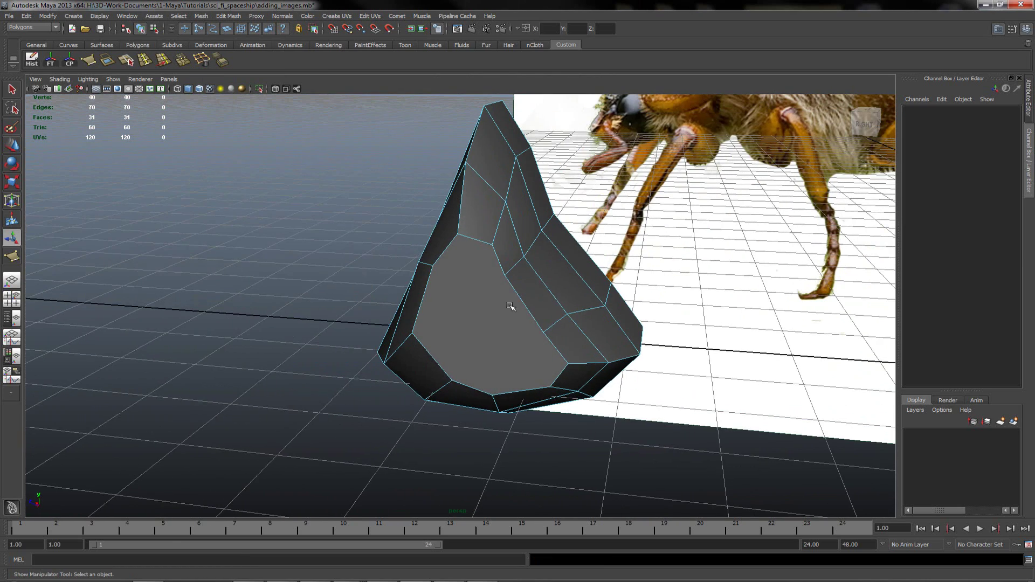
{"action": "right_click_drag", "start_coordinate": [487, 301], "coordinate": [442, 281]}
{"action": "left_click_drag", "start_coordinate": [448, 290], "coordinate": [483, 297], "text": "alt"}
{"action": "left_click_drag", "start_coordinate": [557, 286], "coordinate": [506, 291], "text": "alt"}
{"action": "right_click_drag", "start_coordinate": [412, 294], "coordinate": [492, 282], "text": "alt"}
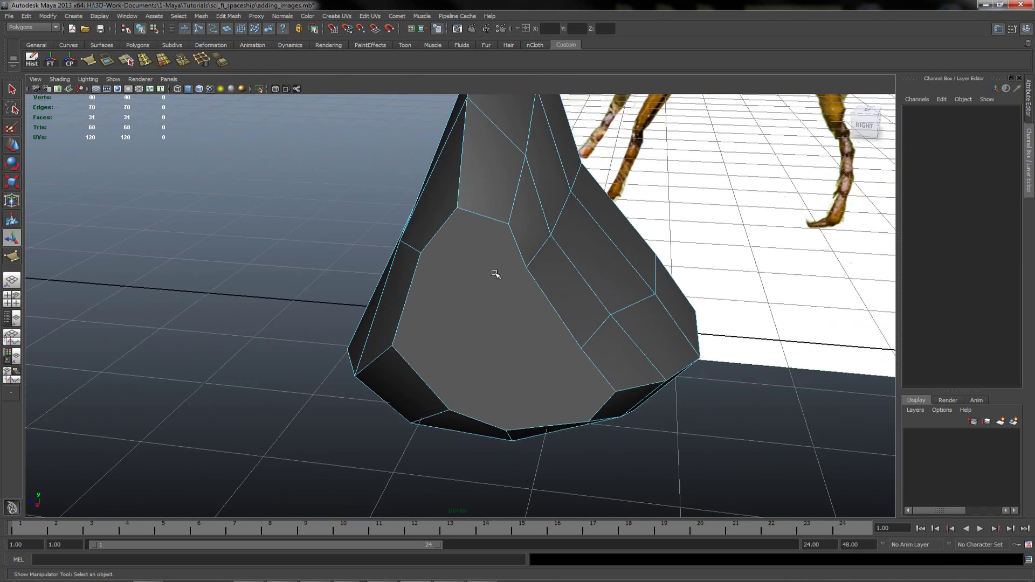
{"action": "middle_click_drag", "start_coordinate": [493, 282], "coordinate": [484, 297], "text": "alt"}
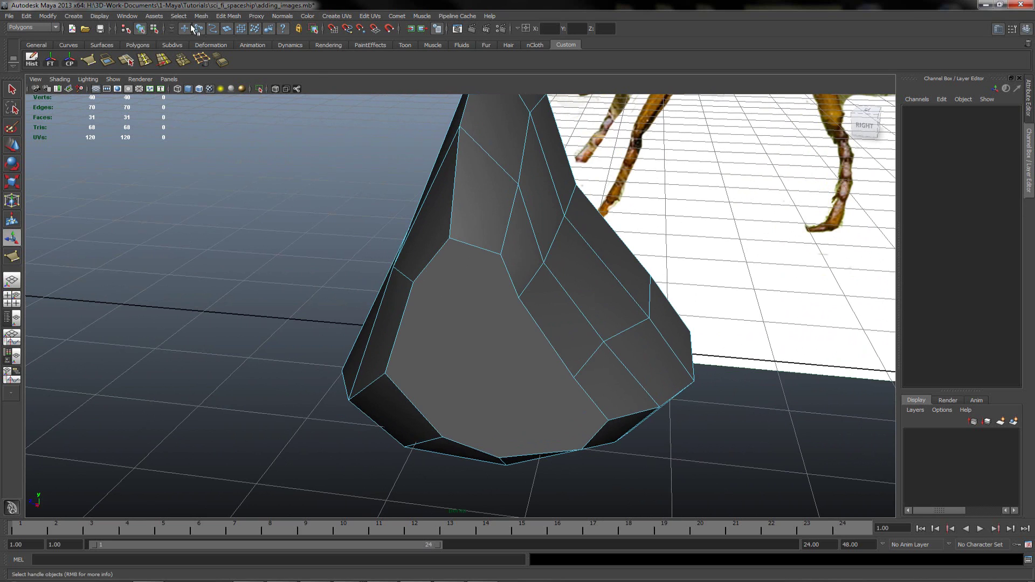
{"action": "left_click", "coordinate": [229, 16]}
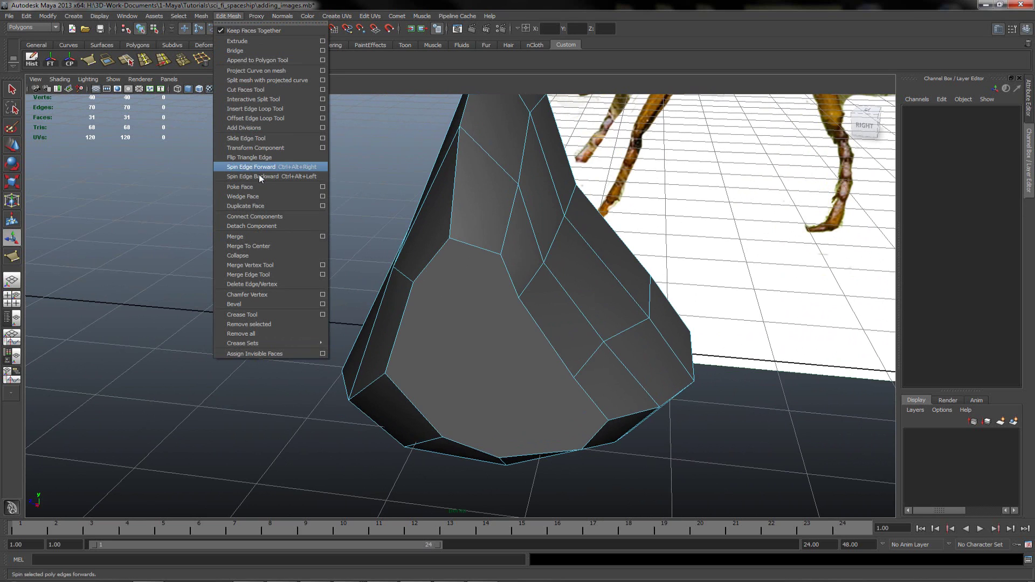
{"action": "left_click", "coordinate": [260, 99]}
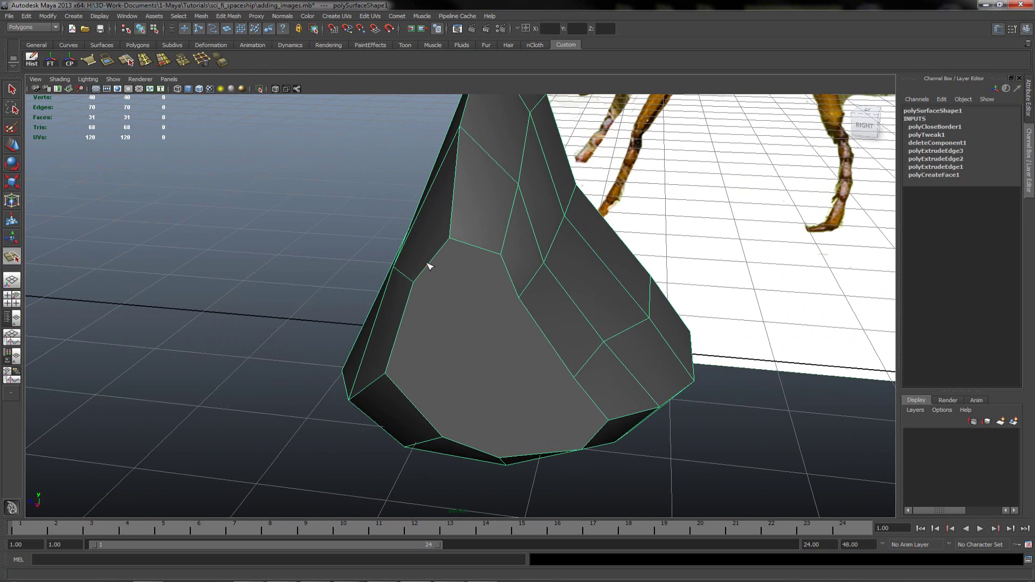
{"action": "left_click", "coordinate": [395, 313]}
{"action": "key", "text": "Return"}
Add two more splits across the middle and lower parts of the cap face, connecting opposite vertices.
{"action": "left_click_drag", "start_coordinate": [426, 298], "coordinate": [413, 406], "text": "alt"}
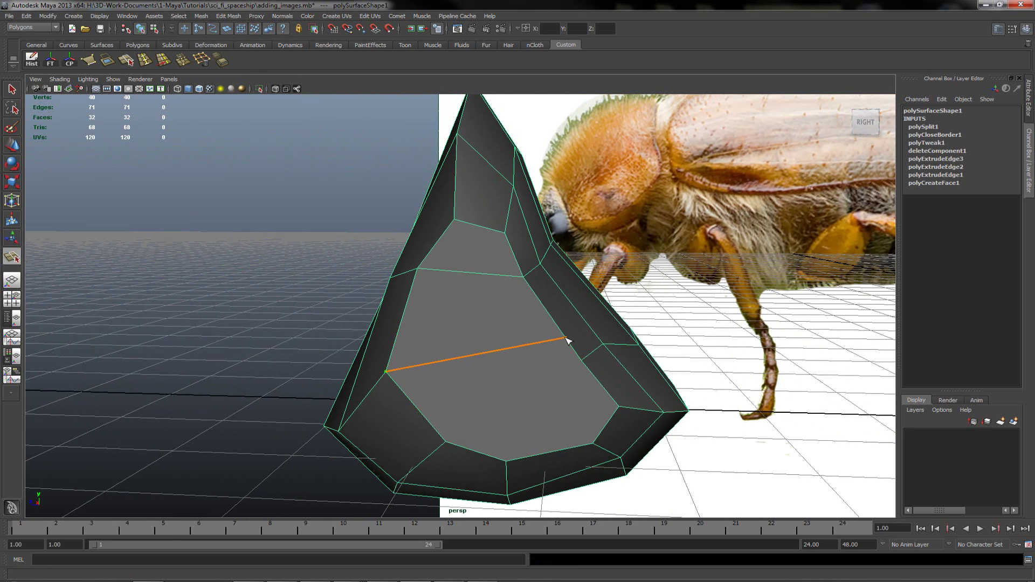
{"action": "left_click_drag", "start_coordinate": [569, 340], "coordinate": [596, 384]}
{"action": "key", "text": "Return"}
{"action": "key", "text": "y"}
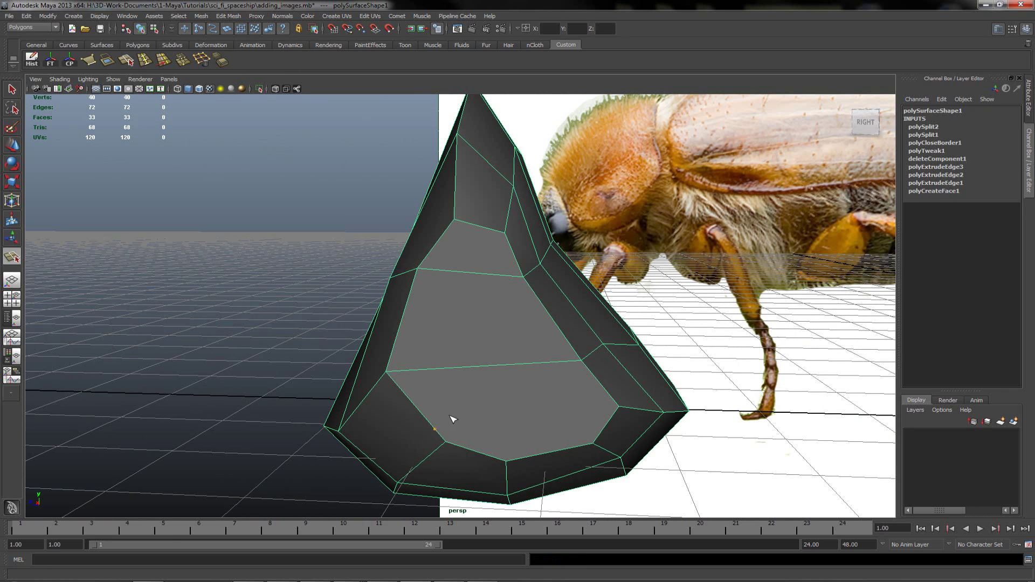
{"action": "left_click_drag", "start_coordinate": [532, 463], "coordinate": [597, 432]}
{"action": "key", "text": "Return"}
Return to object mode, turn on the smooth preview of the head mesh and inspect its rounded shape.
{"action": "left_click_drag", "start_coordinate": [517, 401], "coordinate": [490, 350], "text": "alt"}
{"action": "right_click_drag", "start_coordinate": [513, 325], "coordinate": [515, 324]}
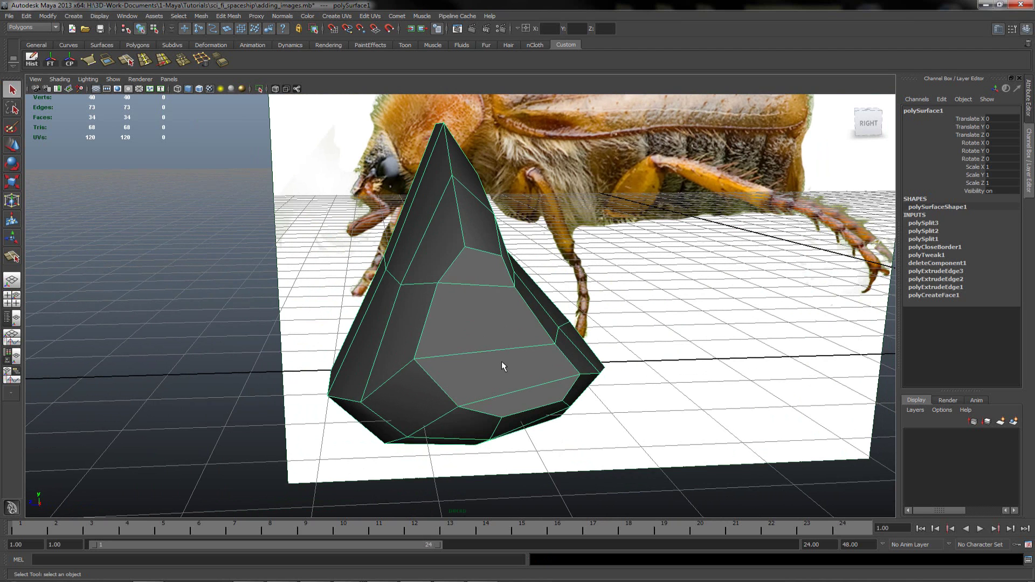
{"action": "key", "text": "3"}
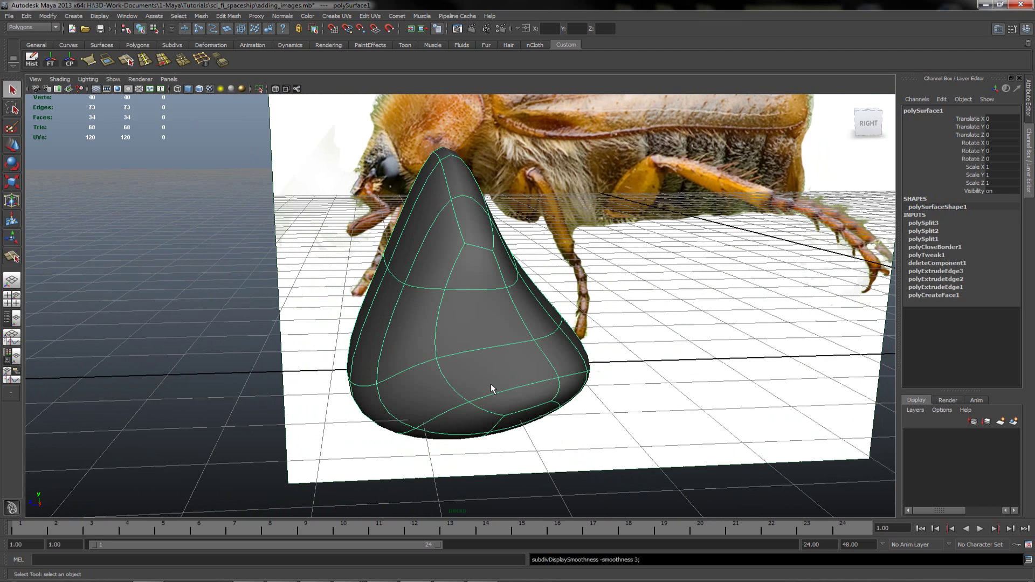
{"action": "mouse_move", "coordinate": [435, 377]}
{"action": "left_mouse_down", "text": "alt"}
{"action": "mouse_move", "coordinate": [562, 381]}
{"action": "mouse_move", "coordinate": [453, 384]}
{"action": "mouse_move", "coordinate": [365, 370]}
{"action": "mouse_move", "coordinate": [539, 377]}
{"action": "mouse_move", "coordinate": [555, 366]}
{"action": "mouse_move", "coordinate": [543, 382]}
{"action": "mouse_move", "coordinate": [458, 415]}
{"action": "mouse_move", "coordinate": [500, 388]}
{"action": "mouse_move", "coordinate": [486, 335]}
{"action": "mouse_move", "coordinate": [445, 391]}
{"action": "left_mouse_up", "text": "alt"}
{"action": "right_click_drag", "start_coordinate": [428, 342], "coordinate": [446, 331]}
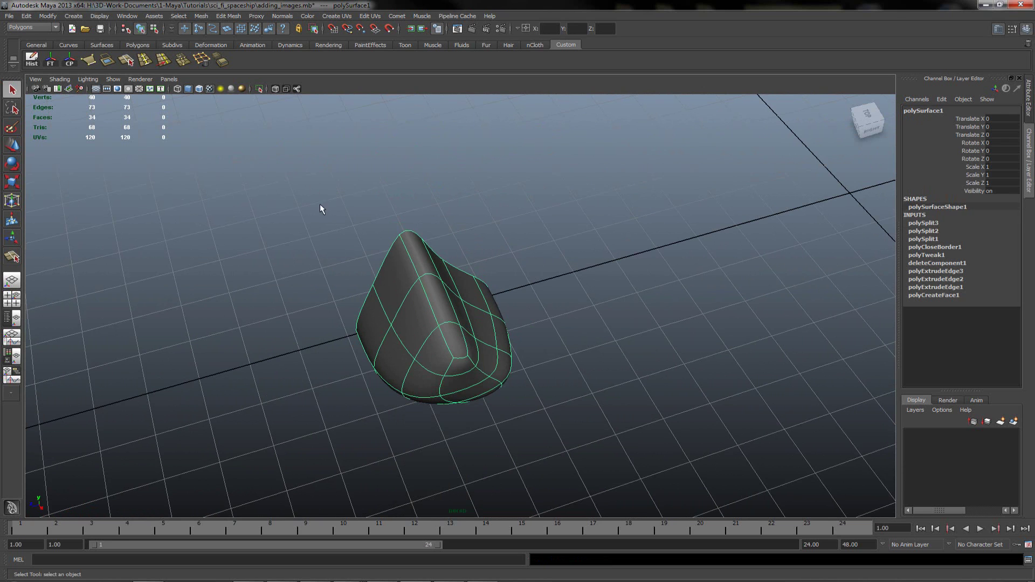
Center the pivot on the head mesh.
{"action": "key", "text": "w"}
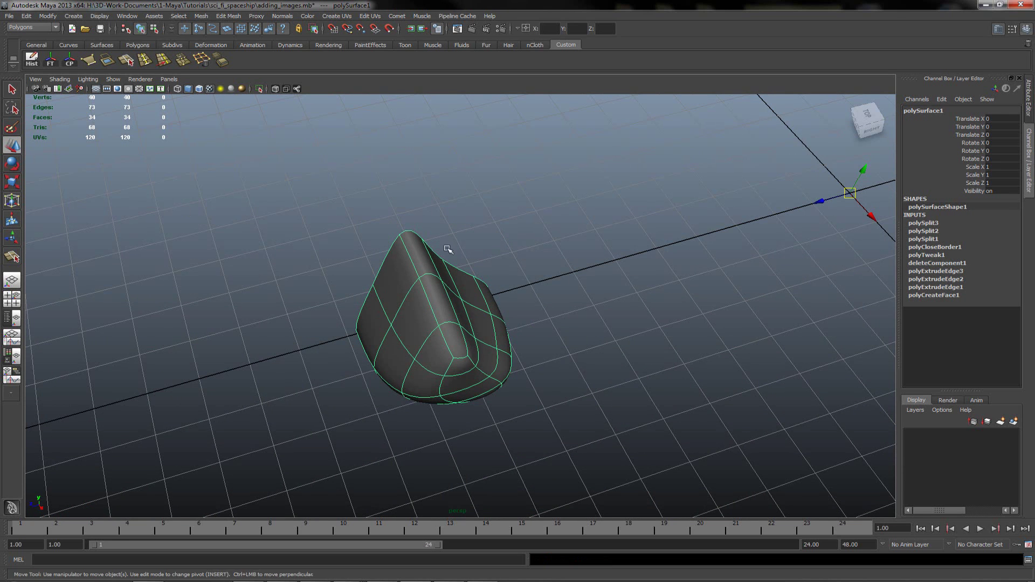
{"action": "left_click_drag", "start_coordinate": [453, 247], "coordinate": [374, 321], "text": "alt"}
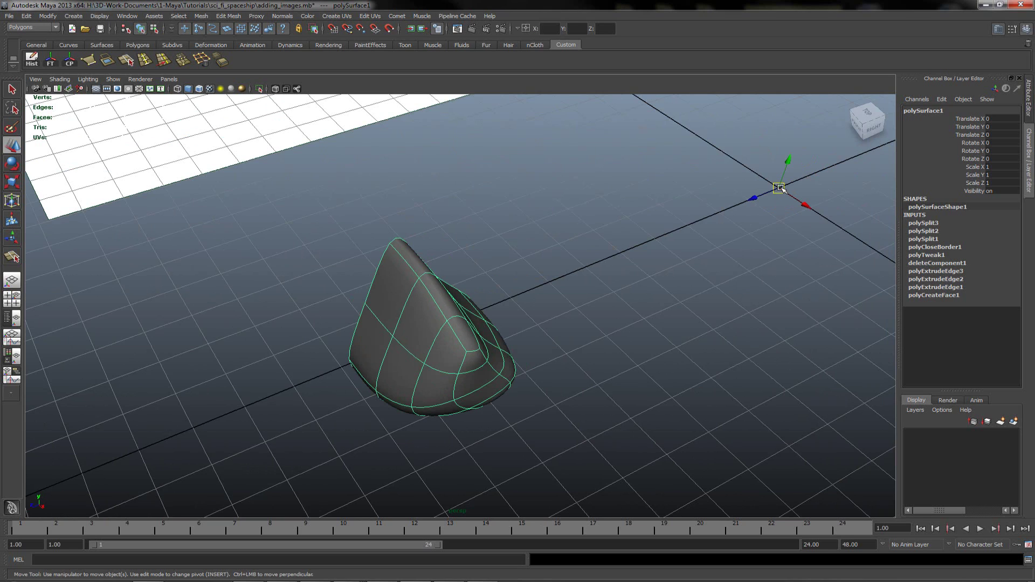
{"action": "left_click", "coordinate": [69, 61]}
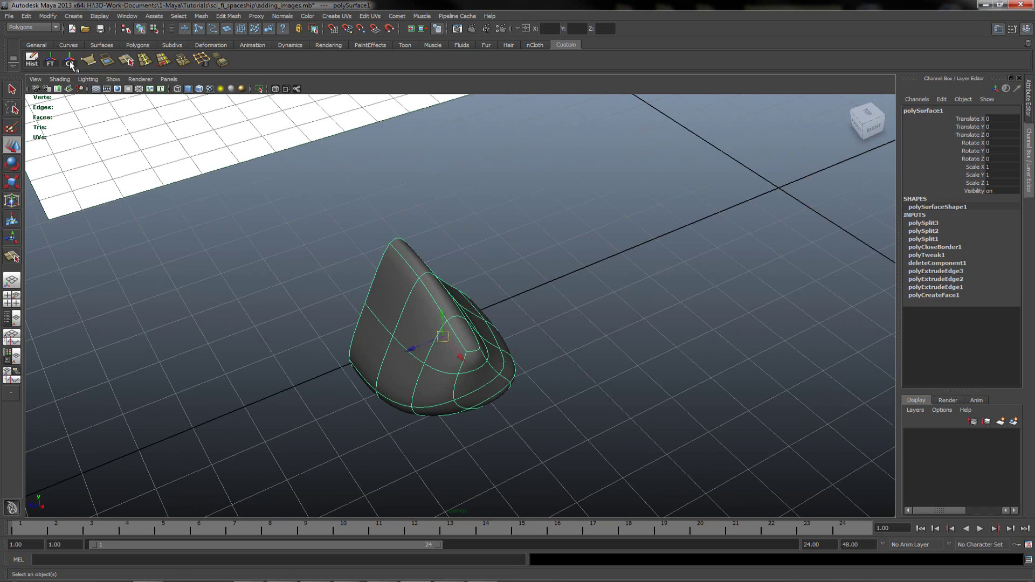
Snap the head mesh's pivot along X to the center grid line in the top view, at the mesh's open inner side.
{"action": "left_click_drag", "start_coordinate": [135, 126], "coordinate": [218, 302], "text": "alt"}
{"action": "key", "text": "space"}
{"action": "key", "text": "space"}
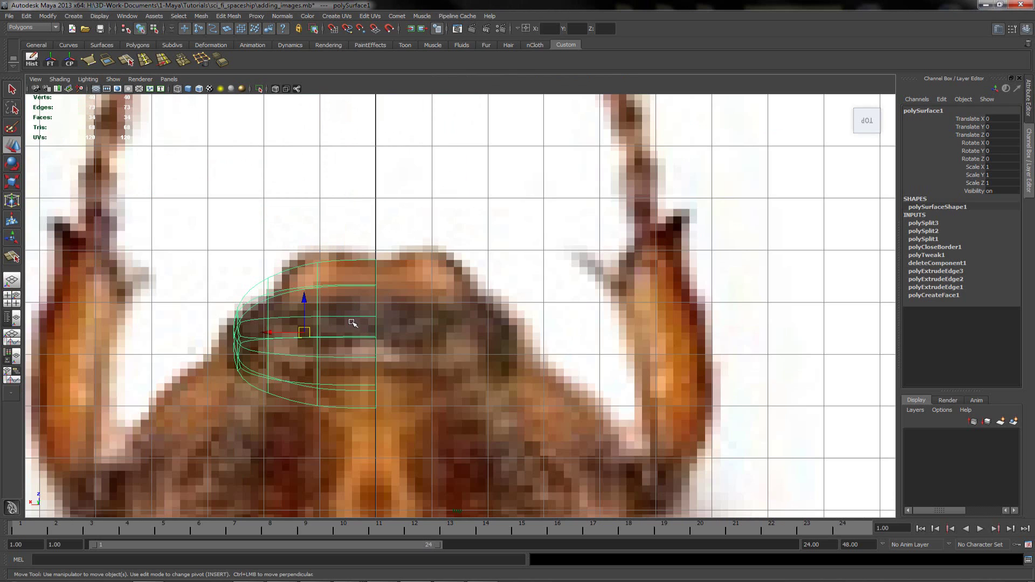
{"action": "key", "text": "Insert"}
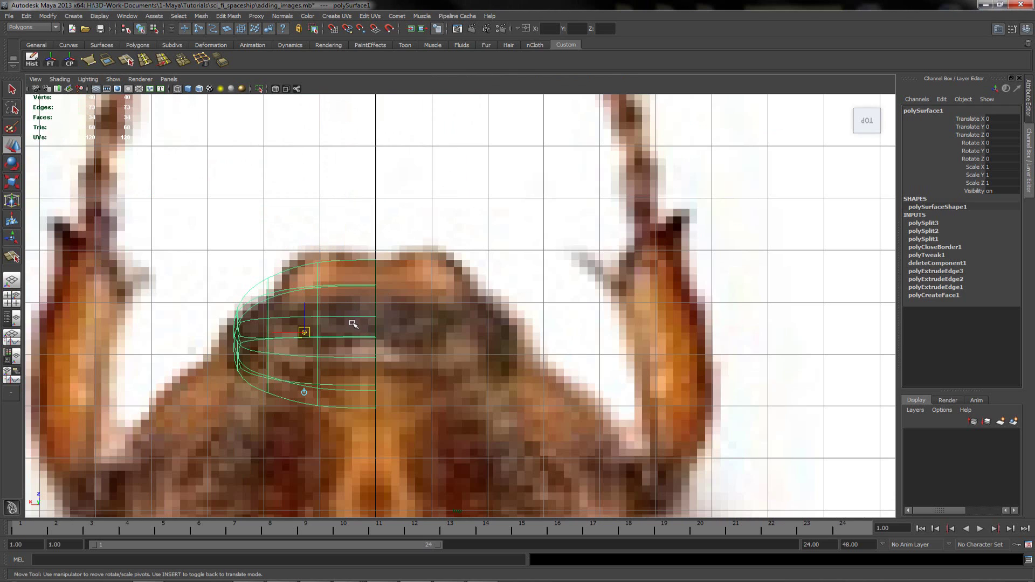
{"action": "left_click", "coordinate": [339, 32]}
{"action": "left_click_drag", "start_coordinate": [282, 333], "coordinate": [379, 341]}
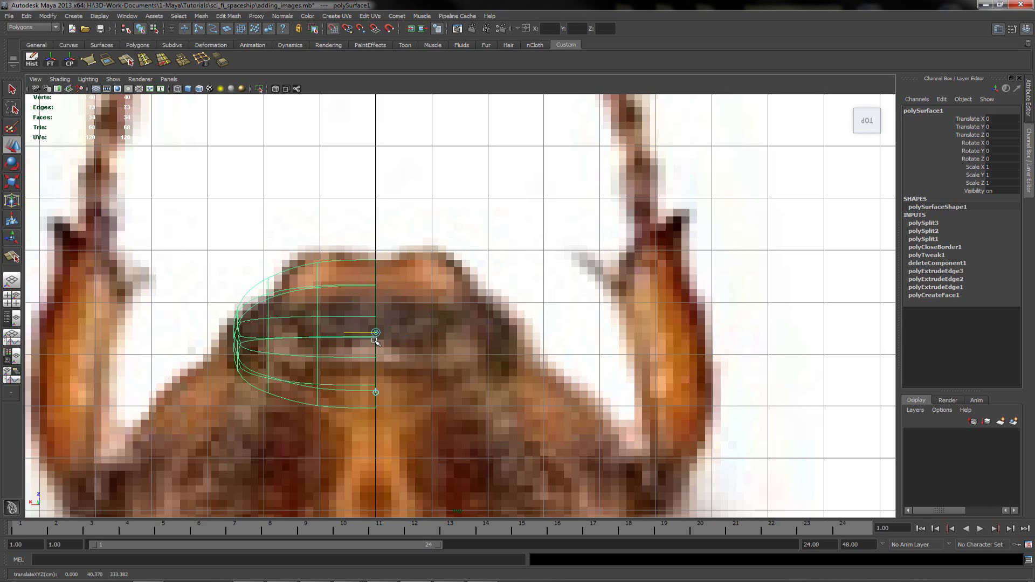
{"action": "key", "text": "Insert"}
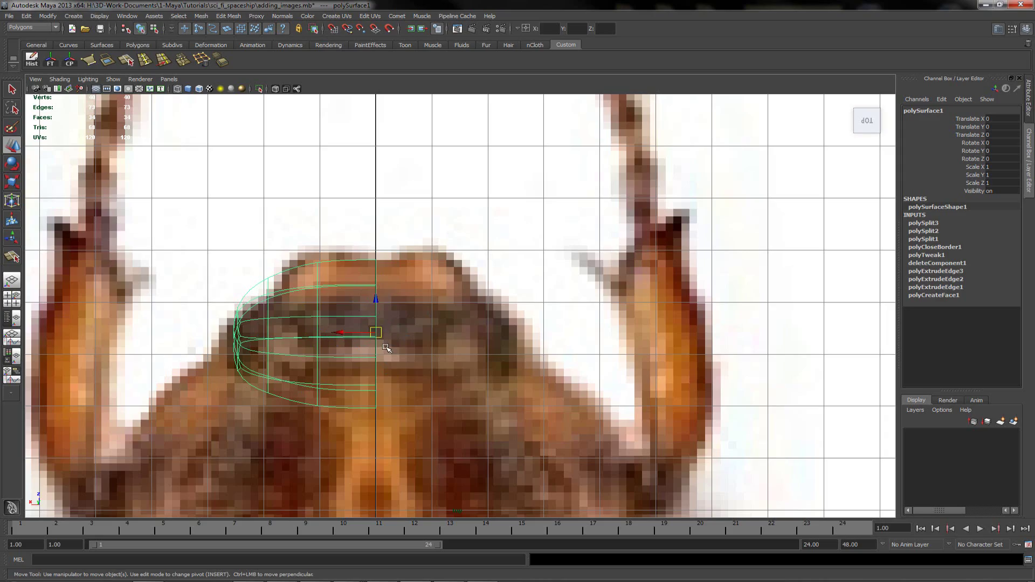
Return to the perspective view and delete the construction history of the head mesh.
{"action": "key", "text": "space"}
{"action": "key", "text": "space"}
{"action": "left_click_drag", "start_coordinate": [545, 243], "coordinate": [698, 248], "text": "alt"}
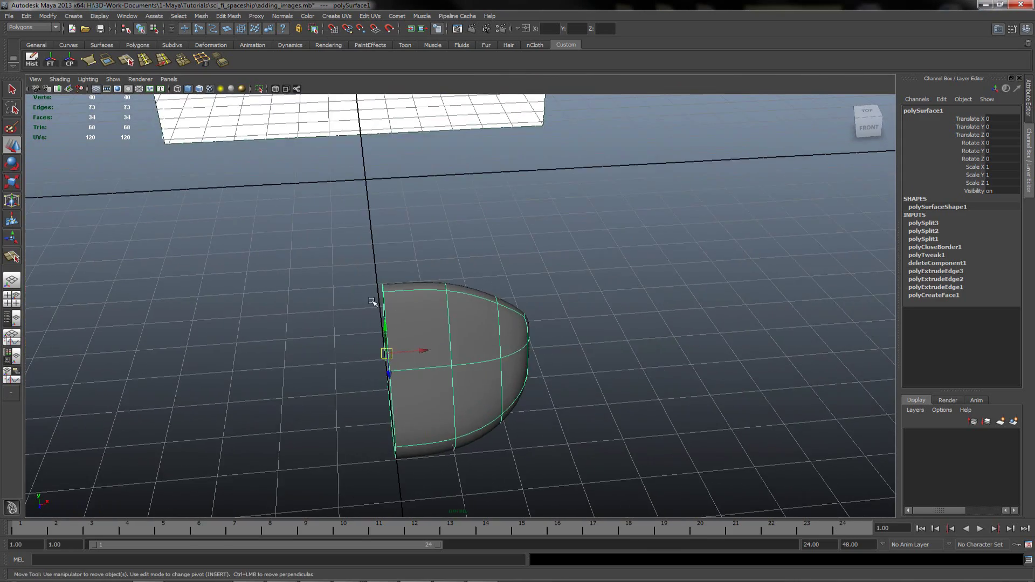
{"action": "middle_click_drag", "start_coordinate": [372, 301], "coordinate": [437, 262], "text": "alt"}
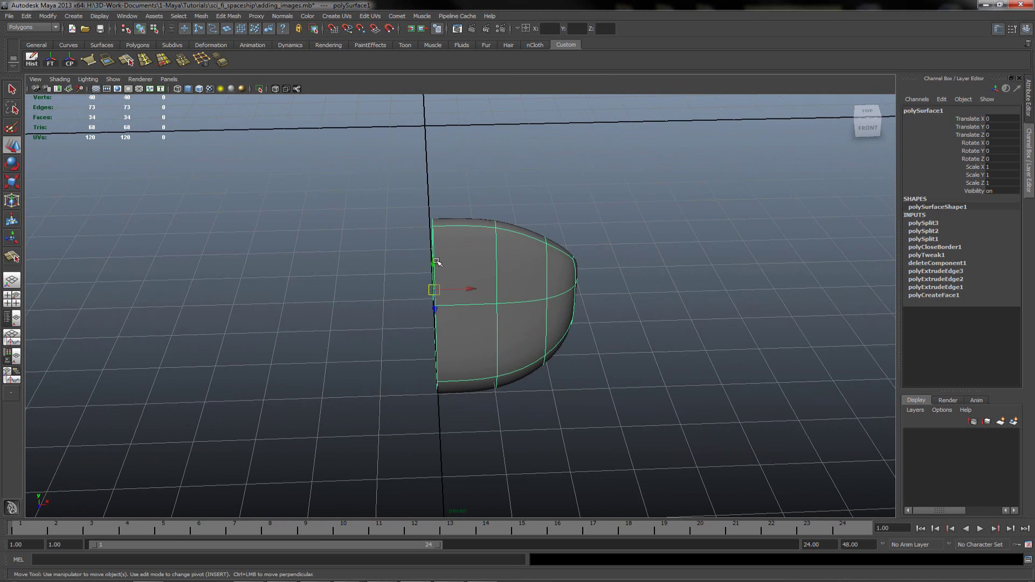
{"action": "left_click", "coordinate": [32, 63]}
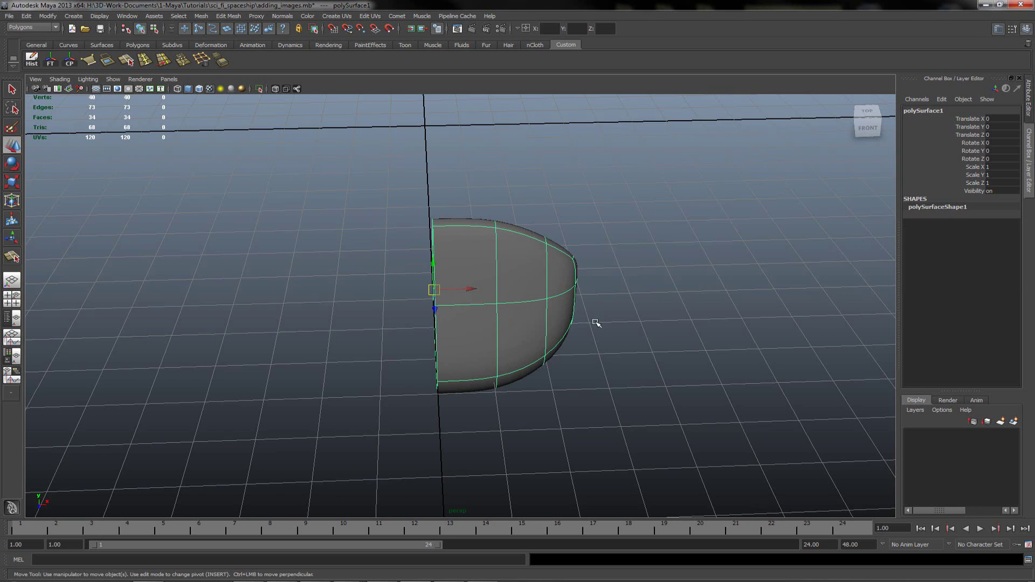
Duplicate the head mesh and mirror the copy to the opposite side by setting its Scale X to -1.
{"action": "key", "text": "ctrl+d"}
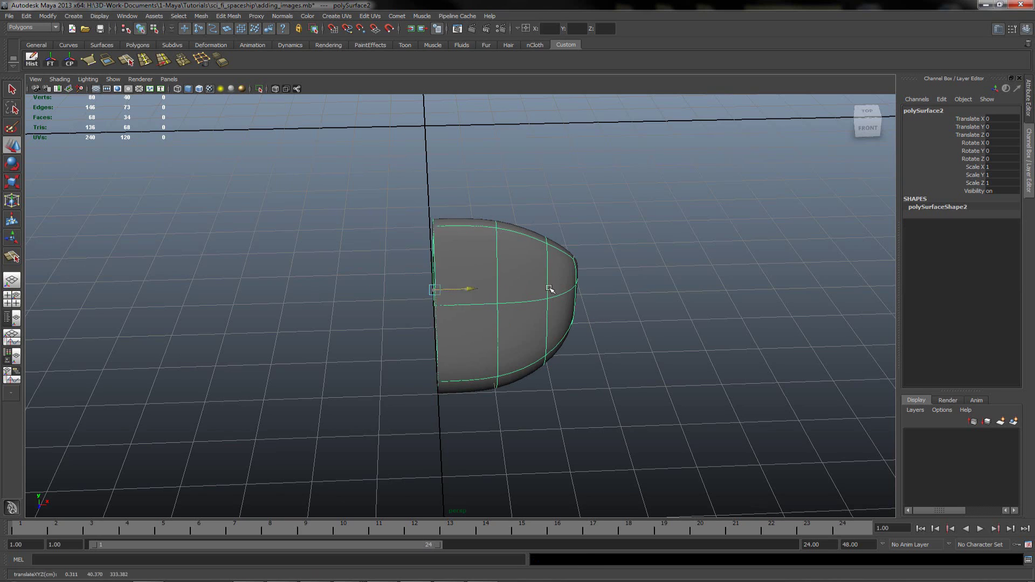
{"action": "middle_click_drag", "start_coordinate": [626, 285], "coordinate": [579, 297]}
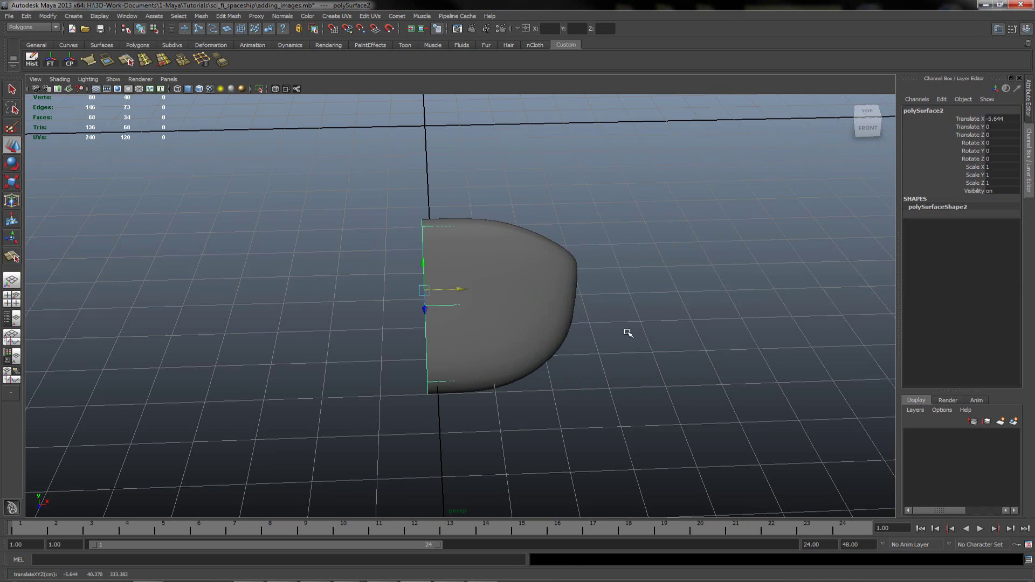
{"action": "key", "text": "ctrl+z"}
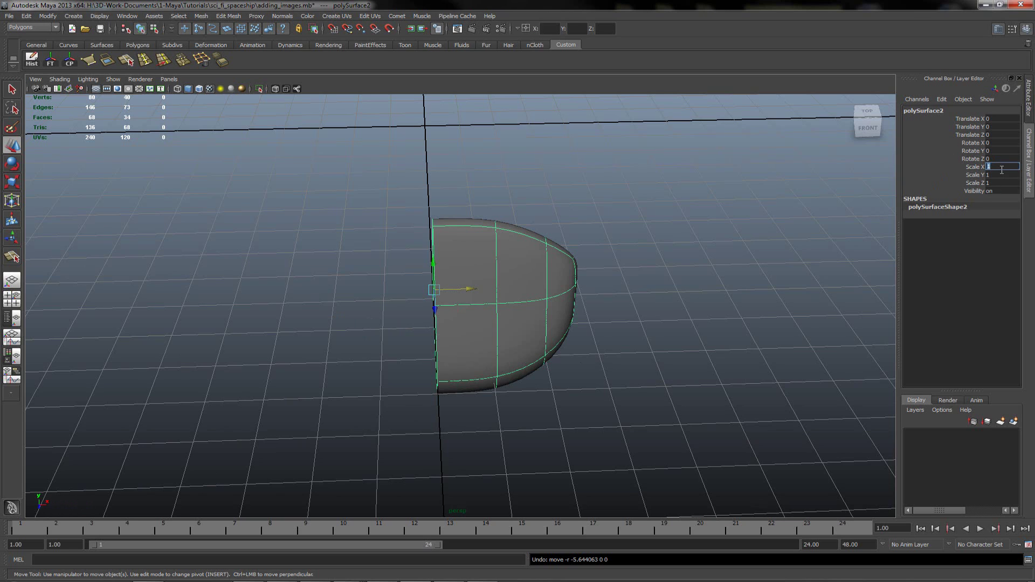
{"action": "key", "text": "Return"}
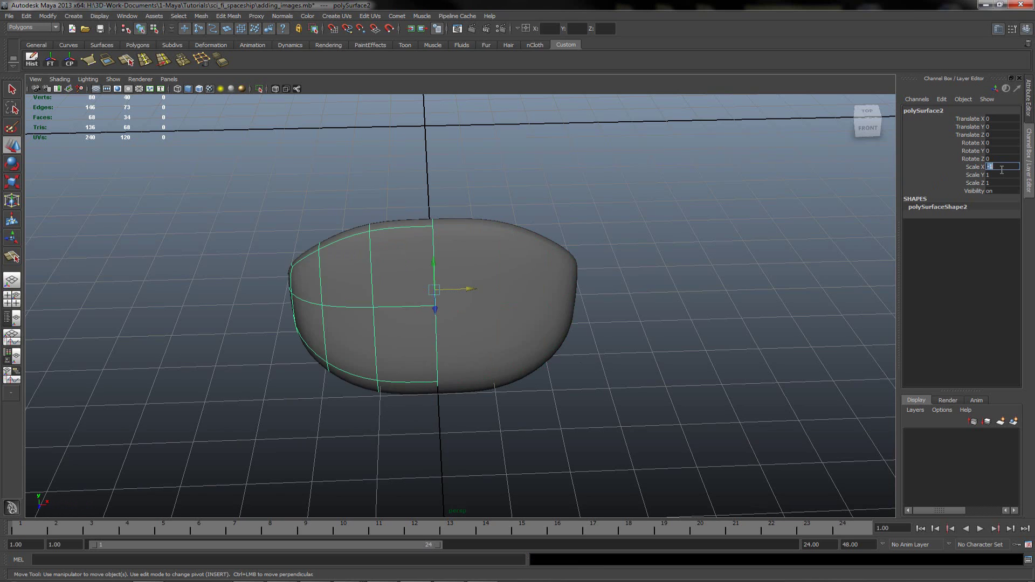
{"action": "left_click_drag", "start_coordinate": [457, 305], "coordinate": [450, 304], "text": "alt"}
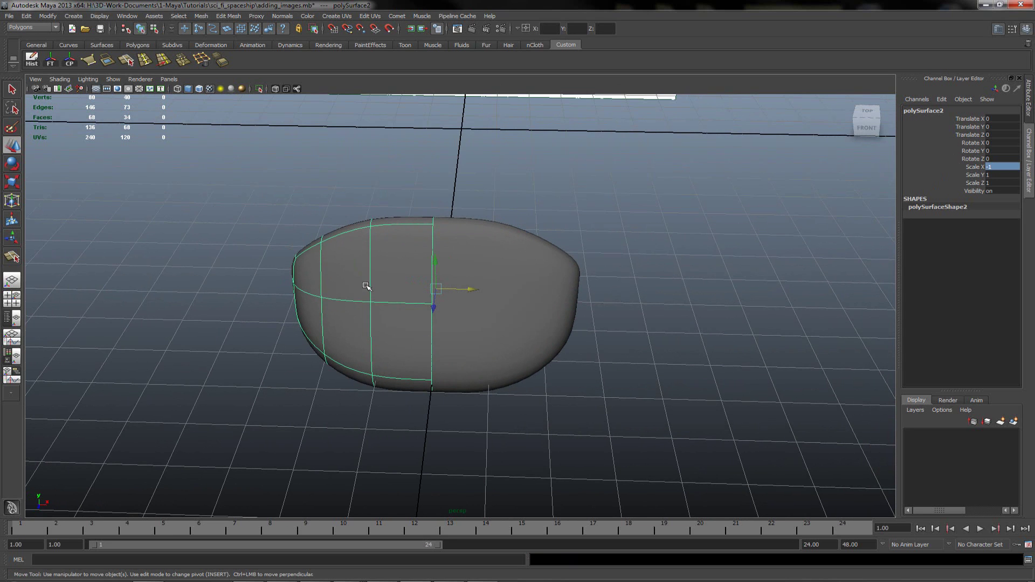
Turn off two-sided lighting in the perspective view and clear the mesh selection.
{"action": "left_click", "coordinate": [393, 281]}
{"action": "right_click_drag", "start_coordinate": [362, 261], "coordinate": [401, 250]}
{"action": "left_click_drag", "start_coordinate": [407, 300], "coordinate": [379, 297], "text": "alt"}
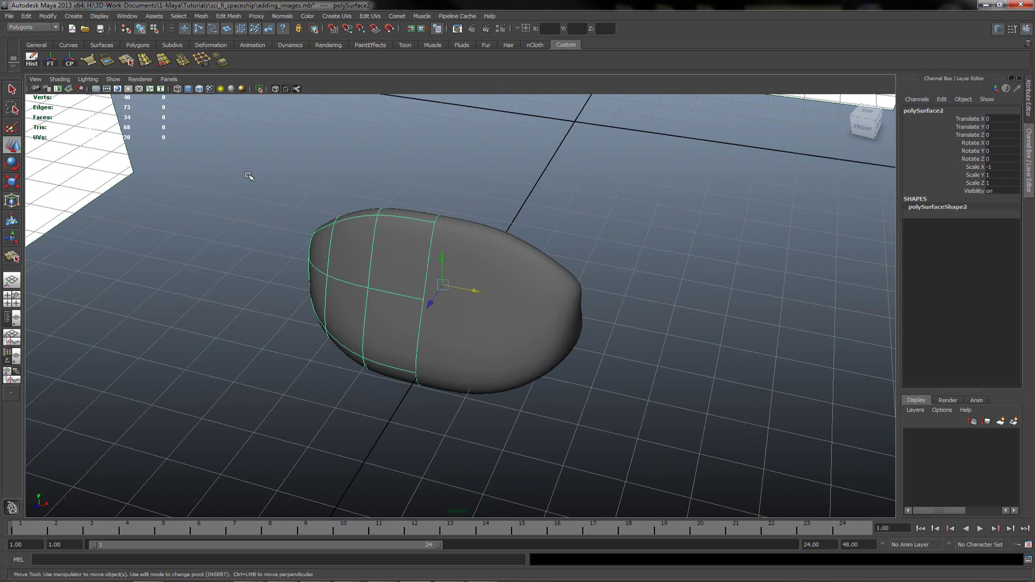
{"action": "left_click", "coordinate": [88, 79]}
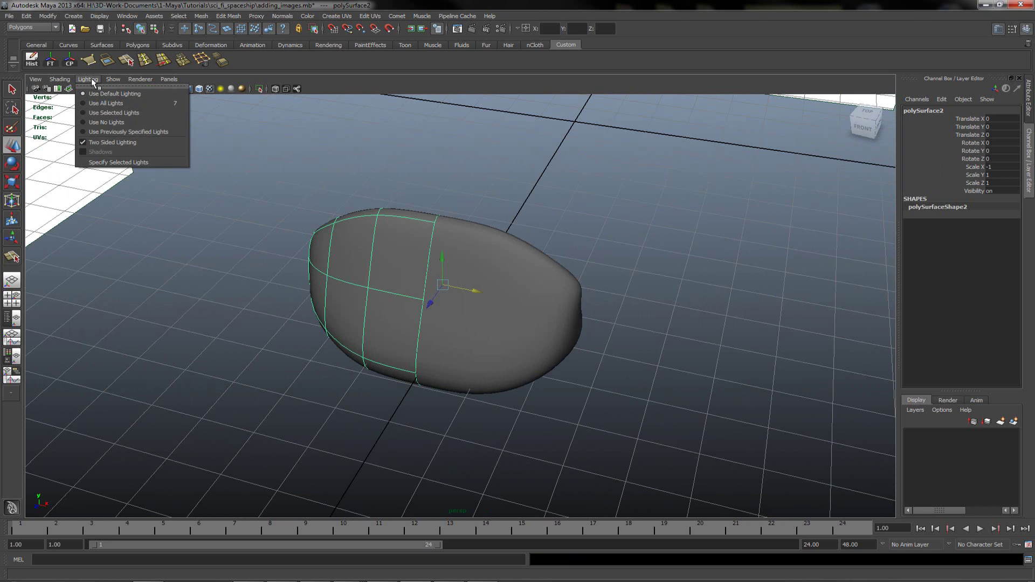
{"action": "left_click", "coordinate": [119, 143]}
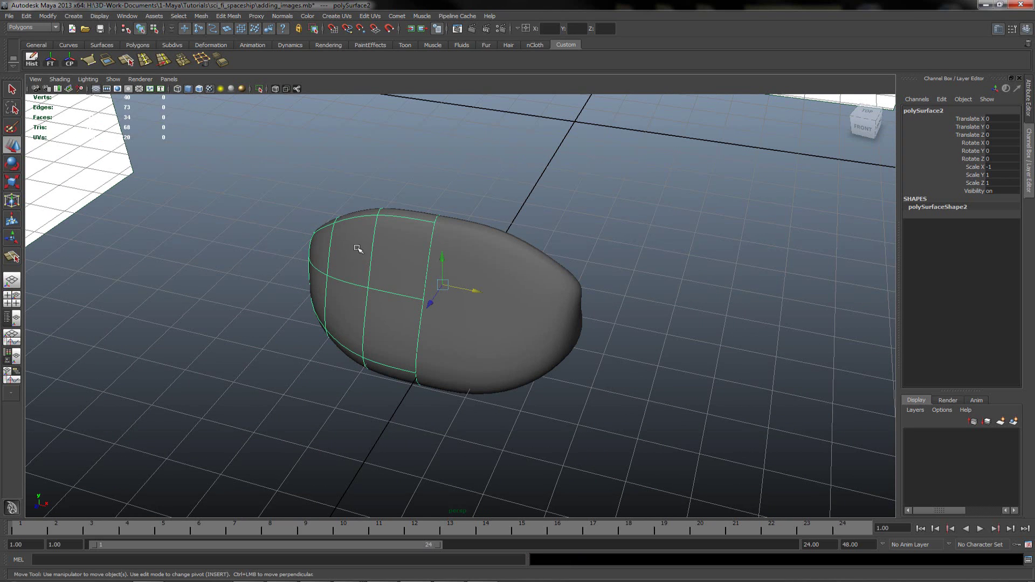
{"action": "right_click_drag", "start_coordinate": [356, 247], "coordinate": [407, 236]}
{"action": "key", "text": "q"}
{"action": "left_click", "coordinate": [280, 249]}
{"action": "left_click_drag", "start_coordinate": [271, 297], "coordinate": [309, 283], "text": "alt"}
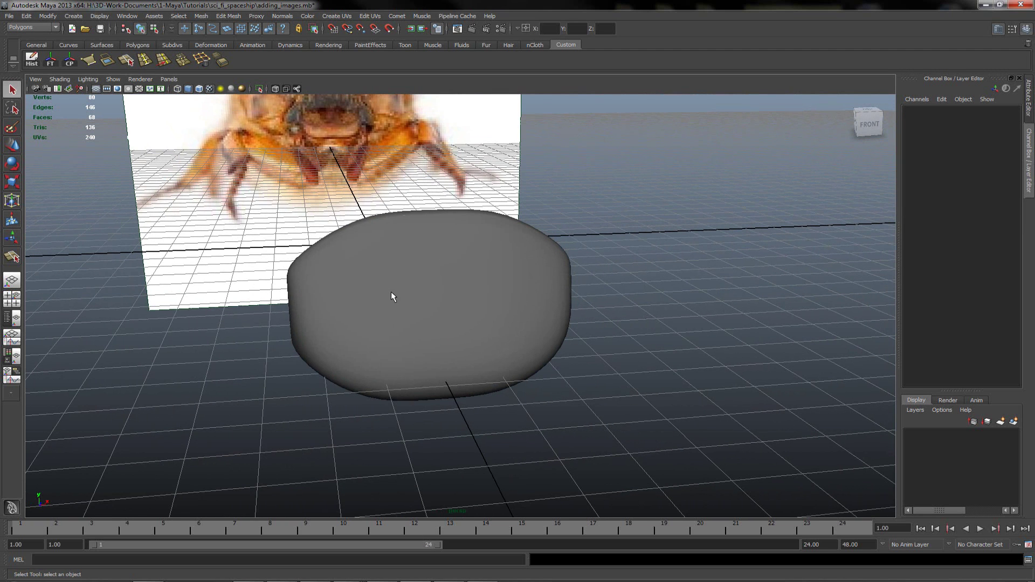
Turn off the smooth preview on both halves of the head.
{"action": "left_click", "coordinate": [393, 292]}
{"action": "key", "text": "1"}
{"action": "left_click", "coordinate": [494, 303]}
{"action": "key", "text": "1"}
{"action": "left_click_drag", "start_coordinate": [387, 299], "coordinate": [394, 298], "text": "alt"}
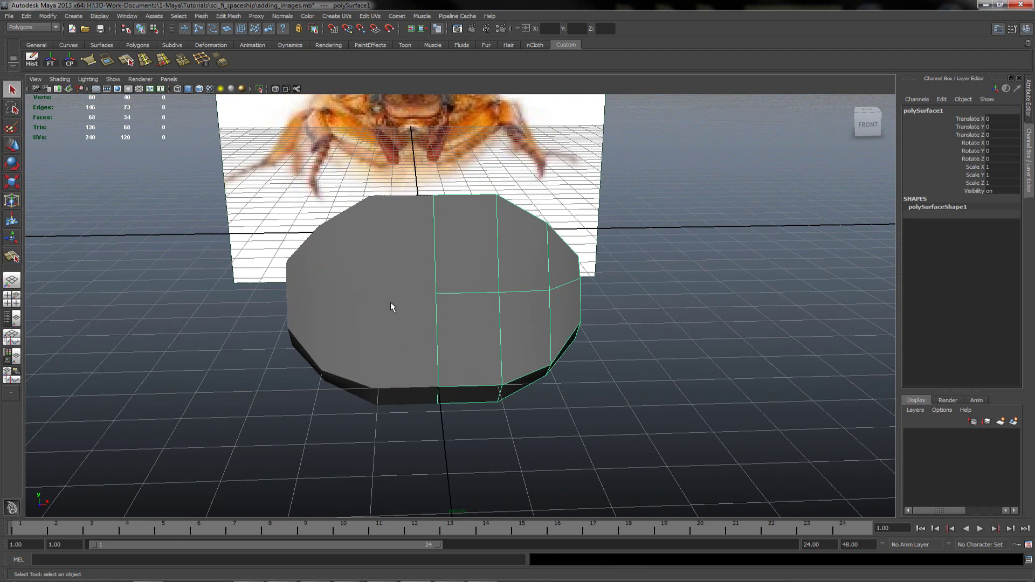
Switch two-sided lighting on and off again to compare the shading of the two head halves up close.
{"action": "left_click", "coordinate": [88, 79]}
{"action": "left_click", "coordinate": [107, 142]}
{"action": "left_click", "coordinate": [88, 79]}
{"action": "left_click", "coordinate": [109, 143]}
{"action": "left_click_drag", "start_coordinate": [460, 295], "coordinate": [562, 323], "text": "alt"}
{"action": "left_click_drag", "start_coordinate": [474, 331], "coordinate": [405, 322], "text": "alt"}
{"action": "right_click_drag", "start_coordinate": [405, 321], "coordinate": [522, 328], "text": "alt"}
{"action": "left_click_drag", "start_coordinate": [453, 314], "coordinate": [432, 308], "text": "alt"}
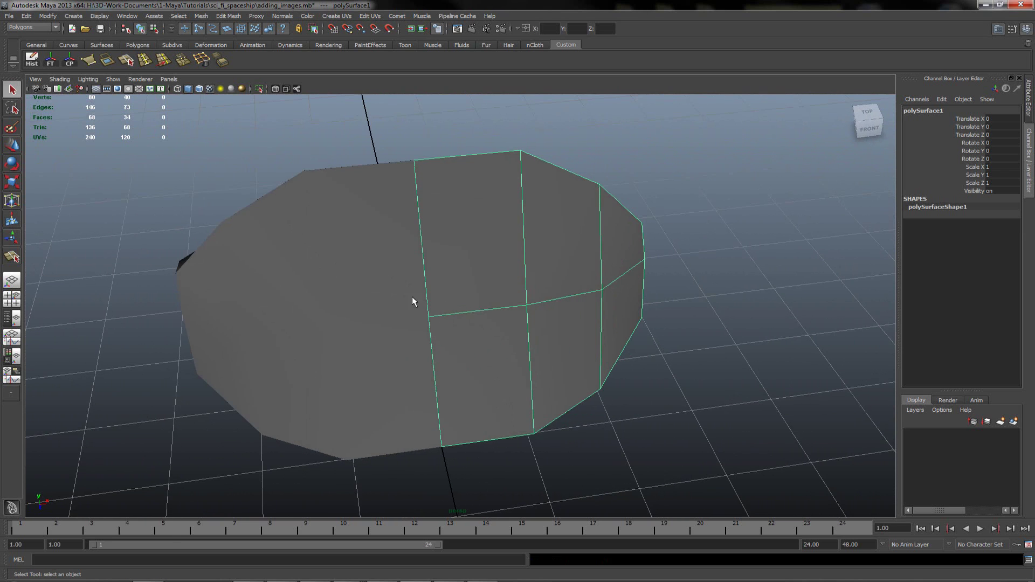
Turn two-sided lighting on and reverse the normals of the mirrored head half.
{"action": "left_click", "coordinate": [370, 283]}
{"action": "scroll", "coordinate": [461, 311], "scroll_direction": "down", "scroll_amount": 1}
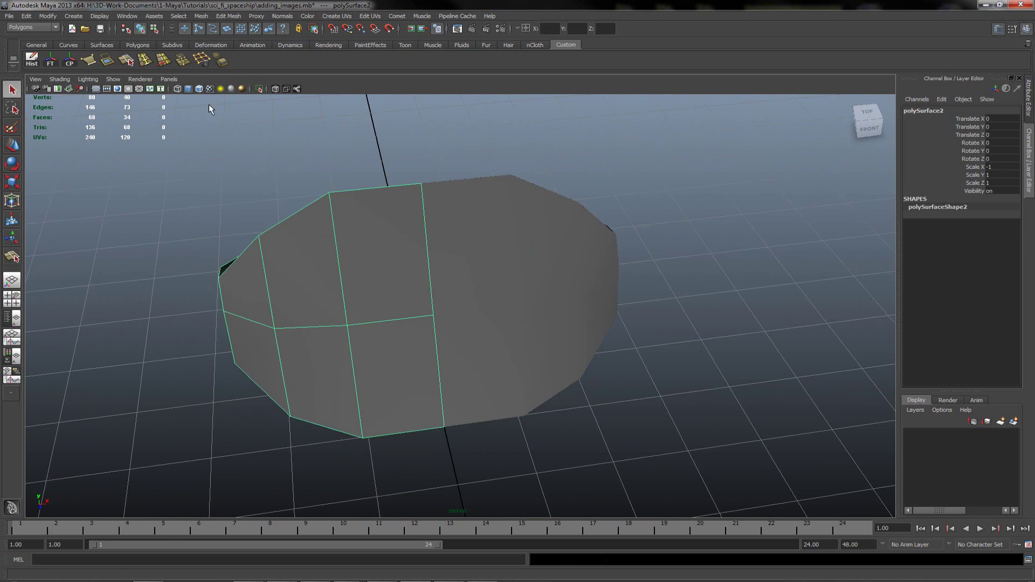
{"action": "left_click", "coordinate": [88, 79]}
{"action": "left_click", "coordinate": [115, 143]}
{"action": "left_click", "coordinate": [281, 17]}
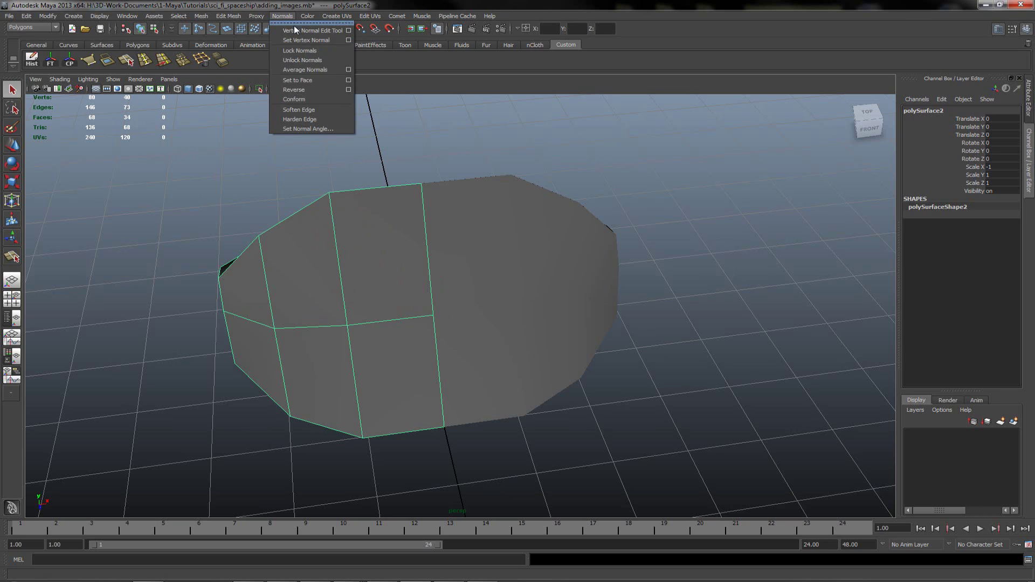
{"action": "left_click", "coordinate": [316, 90]}
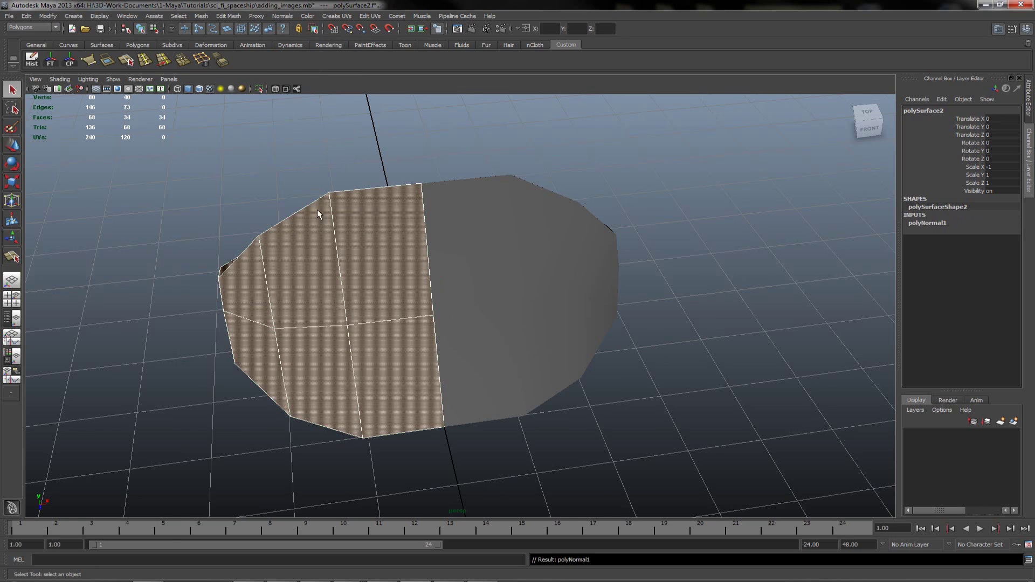
{"action": "left_click_drag", "start_coordinate": [323, 208], "coordinate": [612, 182], "text": "alt"}
{"action": "left_click", "coordinate": [612, 183]}
{"action": "left_click_drag", "start_coordinate": [454, 185], "coordinate": [490, 172], "text": "alt"}
{"action": "left_click", "coordinate": [492, 177]}
{"action": "left_click", "coordinate": [377, 211]}
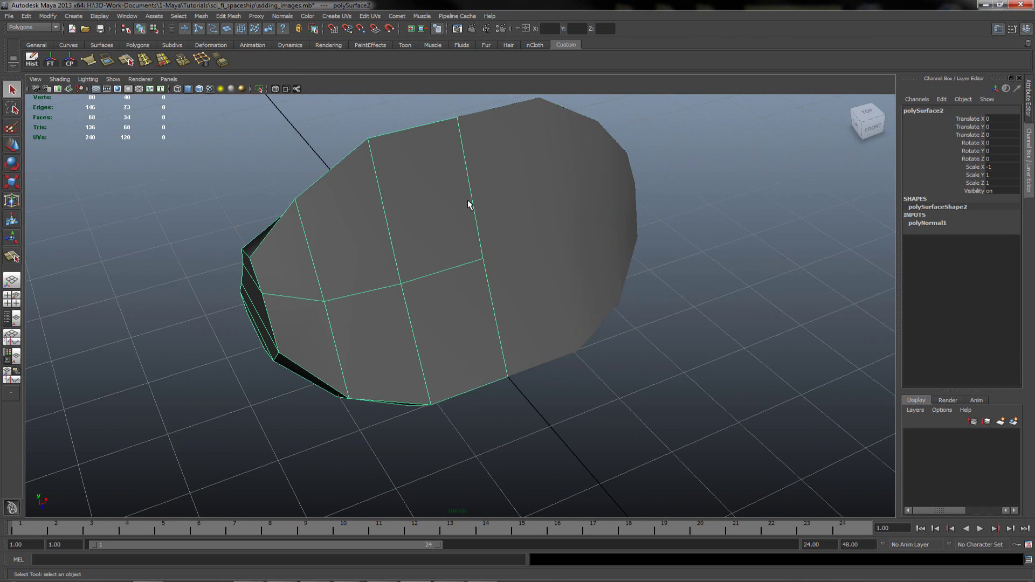
Turn off two-sided lighting and examine the face direction of both head halves from the front and back.
{"action": "left_click", "coordinate": [82, 80]}
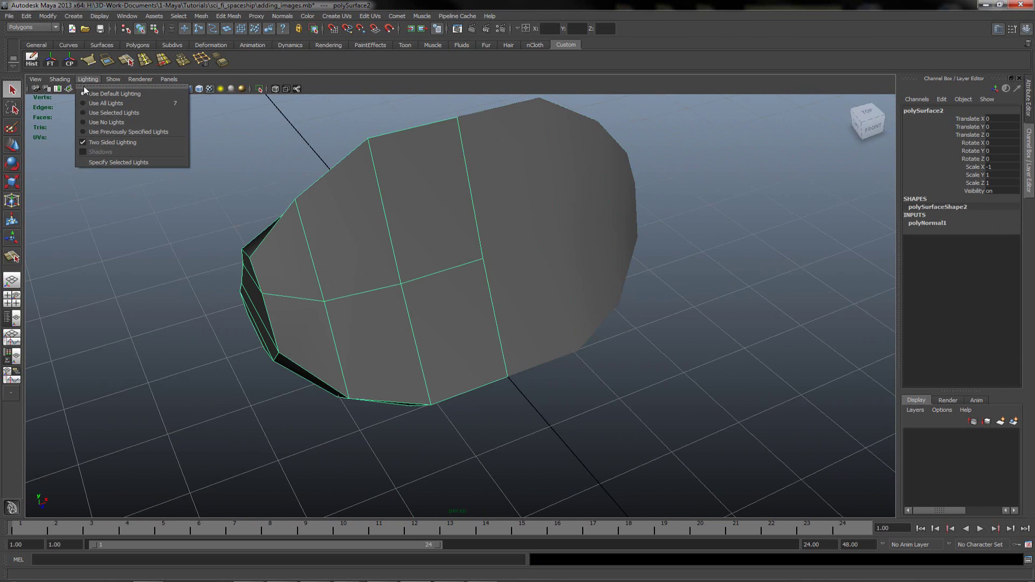
{"action": "left_click", "coordinate": [104, 143]}
{"action": "left_click_drag", "start_coordinate": [397, 241], "coordinate": [554, 258], "text": "alt"}
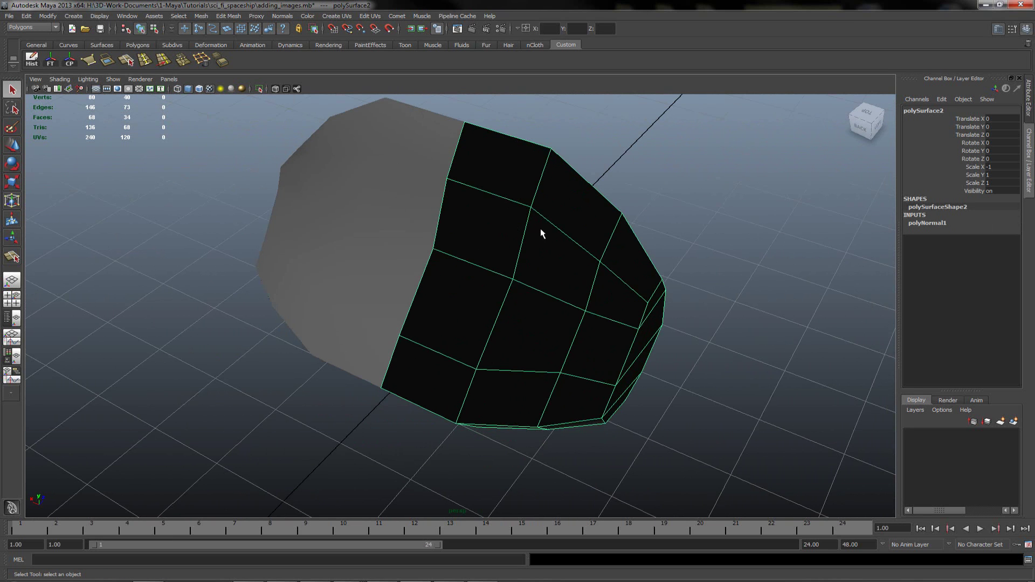
{"action": "left_click_drag", "start_coordinate": [504, 228], "coordinate": [361, 241], "text": "alt"}
{"action": "left_click_drag", "start_coordinate": [468, 260], "coordinate": [385, 273], "text": "alt"}
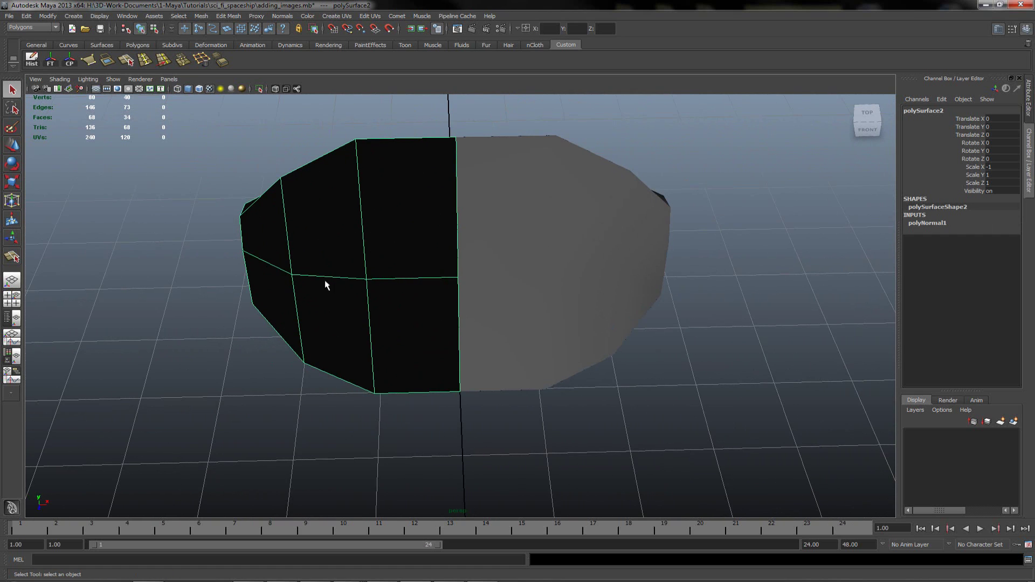
{"action": "left_click_drag", "start_coordinate": [308, 279], "coordinate": [517, 304], "text": "alt"}
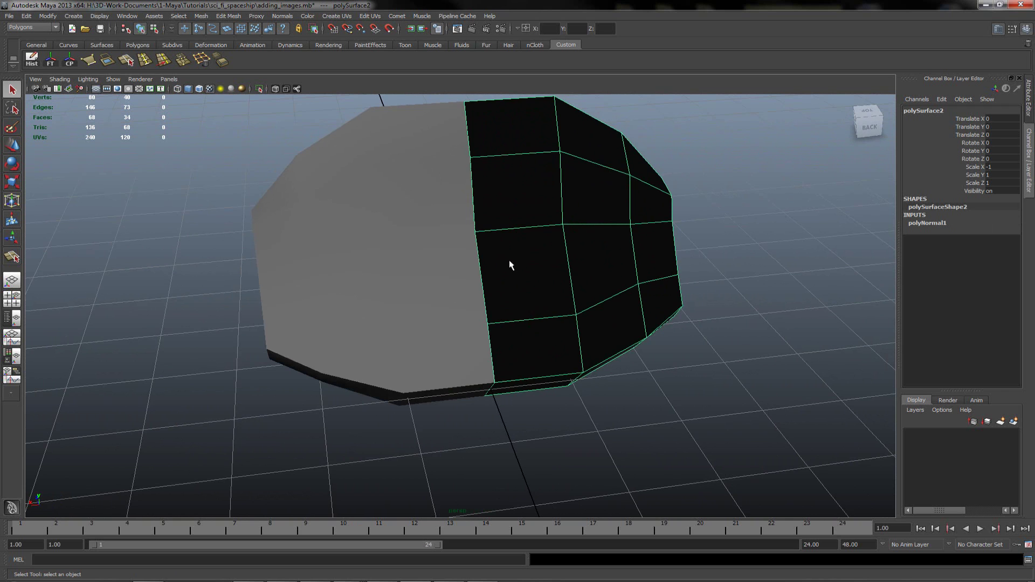
{"action": "left_click_drag", "start_coordinate": [518, 262], "coordinate": [377, 277], "text": "alt"}
Try extruding one face of the mirrored half by about 25.6 in local Z, undo the extrusion and return to object mode.
{"action": "right_click_drag", "start_coordinate": [423, 261], "coordinate": [469, 242]}
{"action": "left_click", "coordinate": [445, 253]}
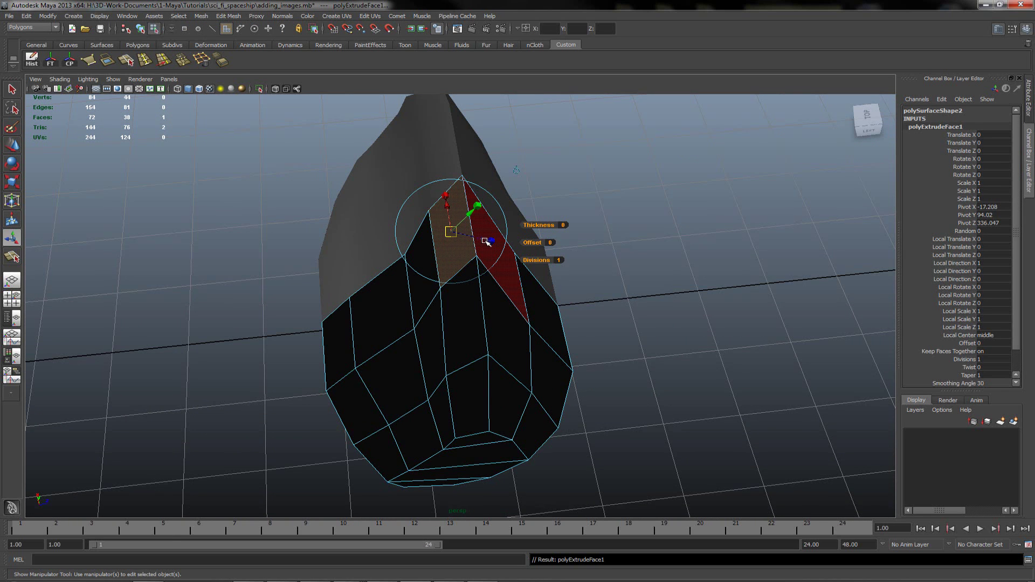
{"action": "left_click_drag", "start_coordinate": [486, 241], "coordinate": [501, 259], "text": "alt"}
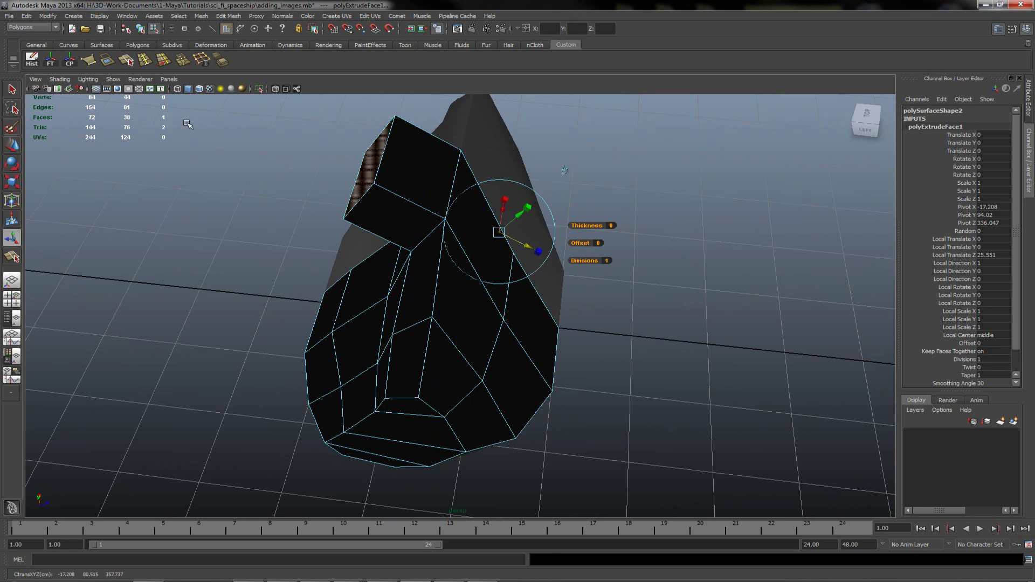
{"action": "key", "text": "ctrl+z"}
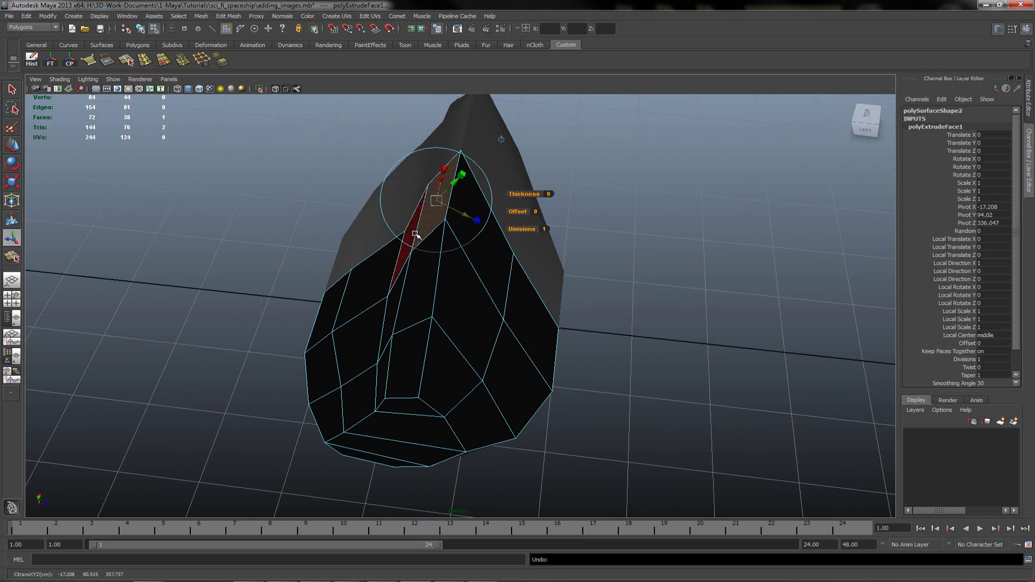
{"action": "key", "text": "ctrl+z"}
{"action": "key", "text": "ctrl+z"}
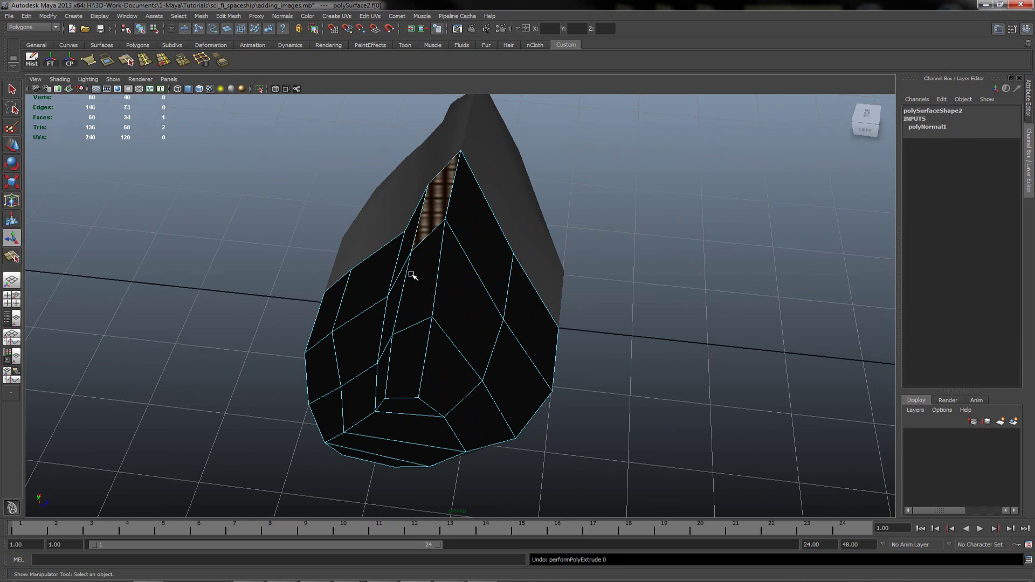
{"action": "key", "text": "q"}
{"action": "right_click_drag", "start_coordinate": [414, 268], "coordinate": [461, 254]}
{"action": "left_click", "coordinate": [467, 259]}
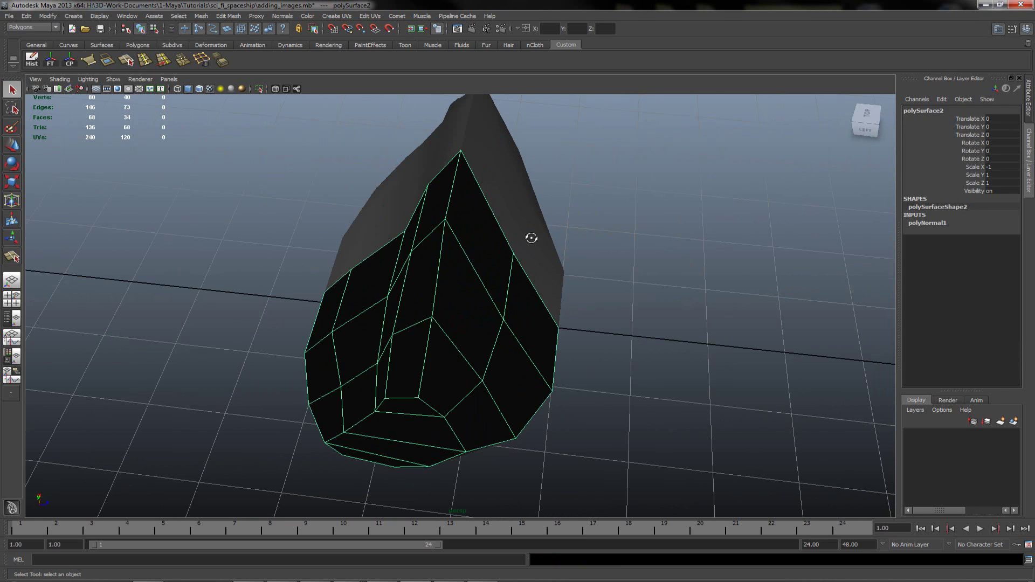
Reverse the normals of the mirrored head half again so they match the original half.
{"action": "left_click_drag", "start_coordinate": [497, 238], "coordinate": [411, 227], "text": "alt"}
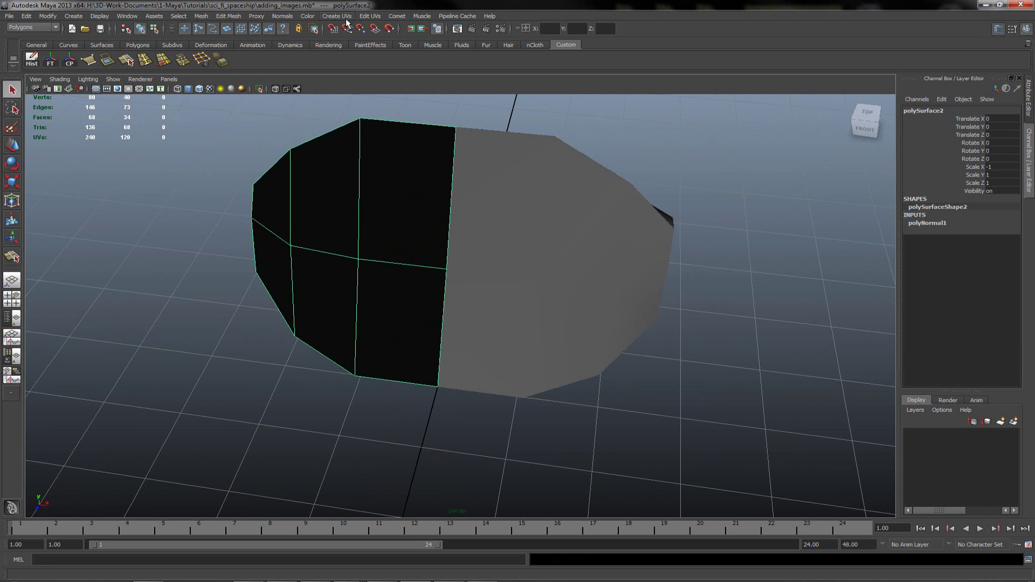
{"action": "left_click", "coordinate": [87, 79]}
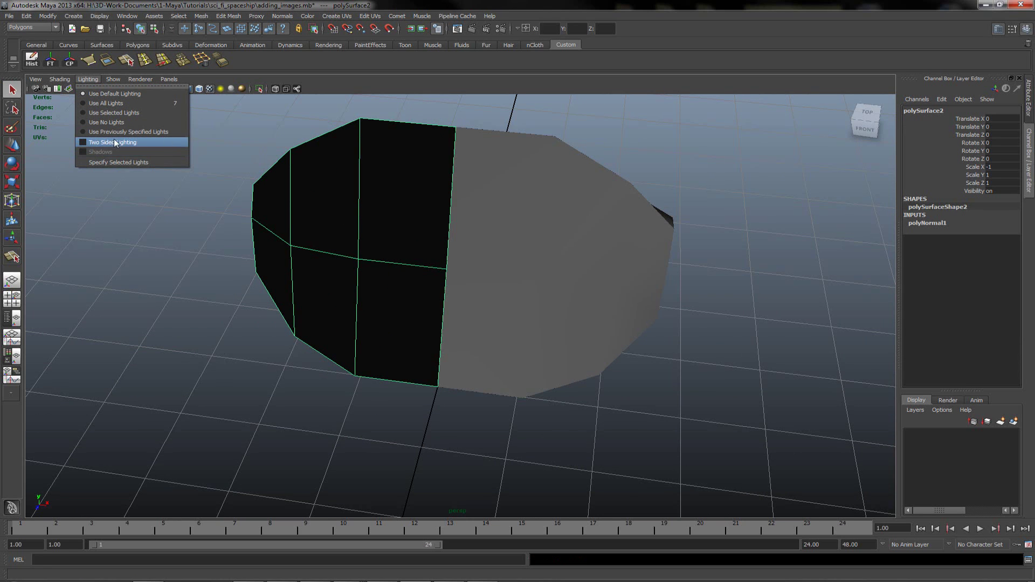
{"action": "left_click", "coordinate": [347, 60]}
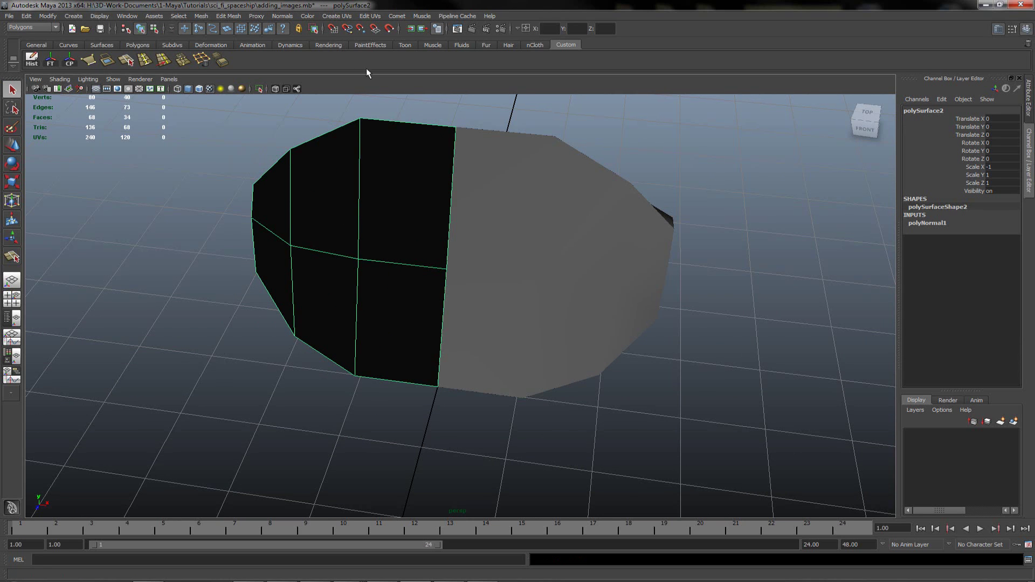
{"action": "left_click", "coordinate": [308, 16]}
{"action": "left_click", "coordinate": [329, 17]}
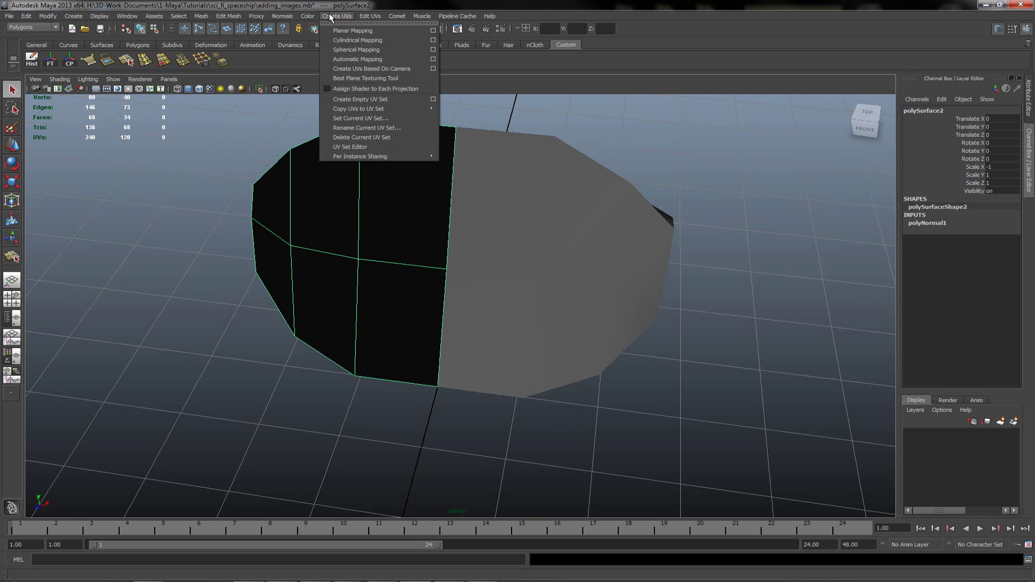
{"action": "mouse_move", "coordinate": [282, 16]}
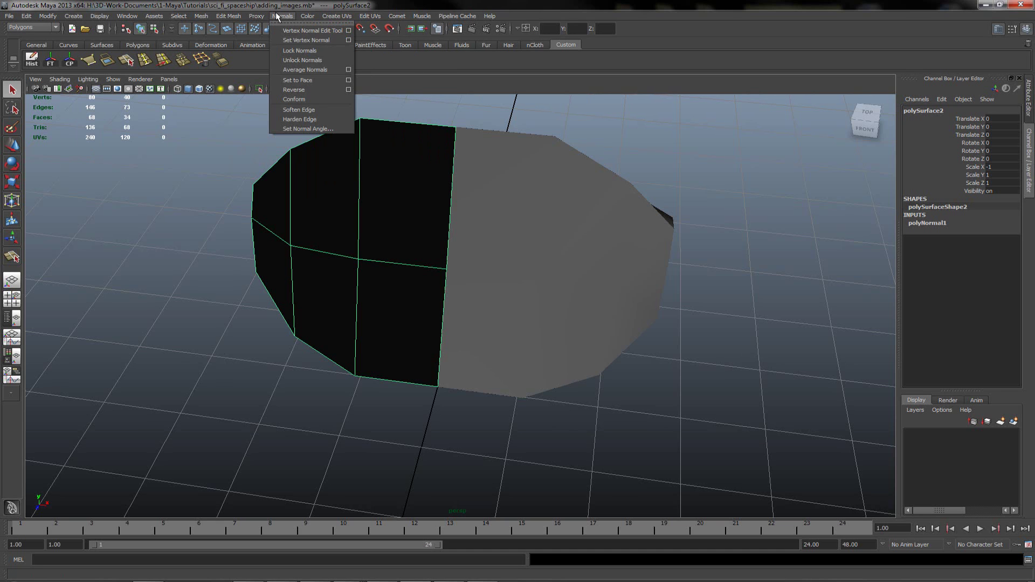
{"action": "left_click", "coordinate": [311, 90]}
{"action": "left_click_drag", "start_coordinate": [446, 167], "coordinate": [407, 226], "text": "alt"}
{"action": "key", "text": "F8"}
{"action": "left_click_drag", "start_coordinate": [599, 221], "coordinate": [259, 50], "text": "alt"}
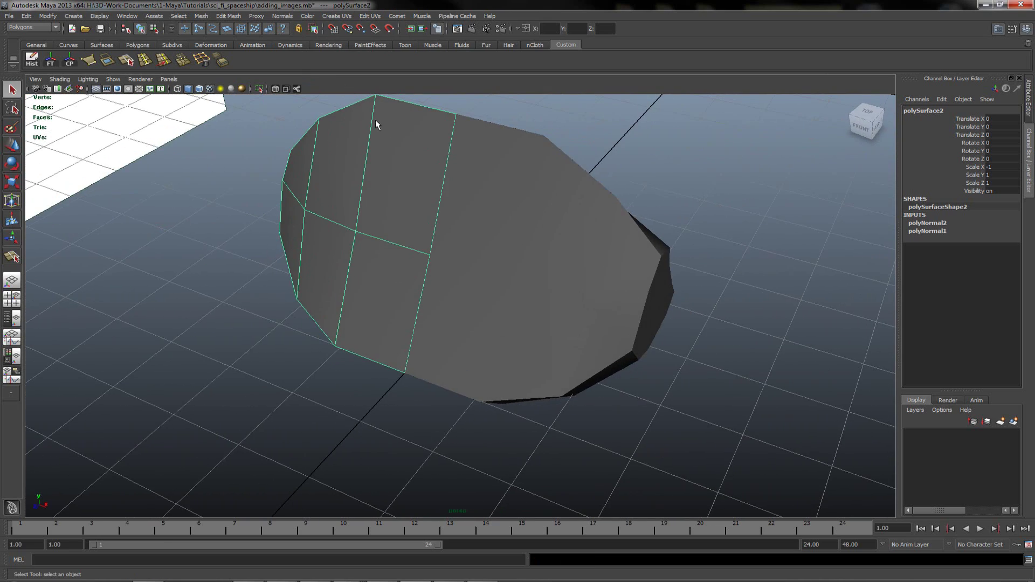
Select both head halves and combine them into a single mesh.
{"action": "left_click", "coordinate": [282, 15]}
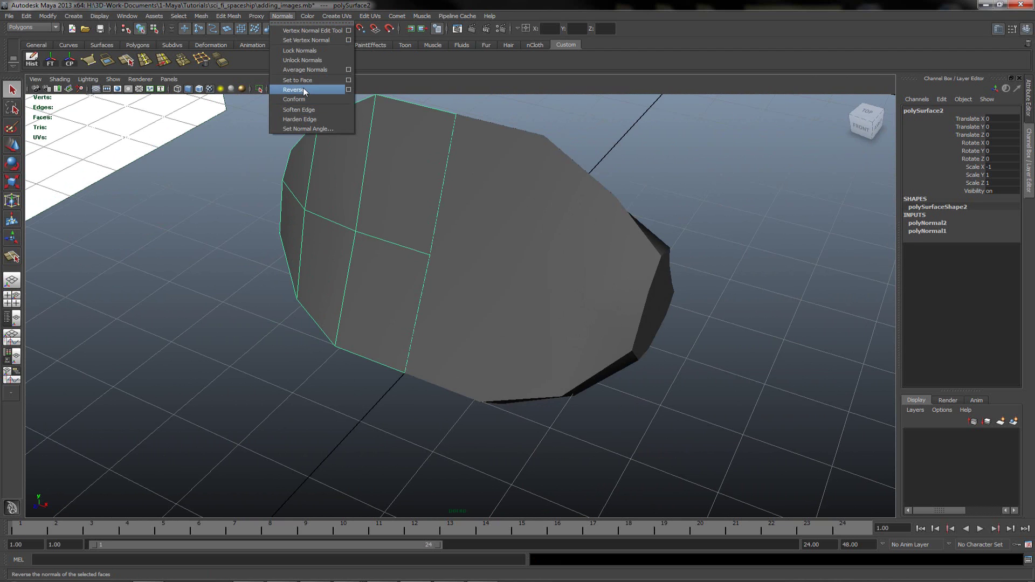
{"action": "left_click", "coordinate": [478, 174]}
{"action": "left_click", "coordinate": [368, 175], "text": "shift"}
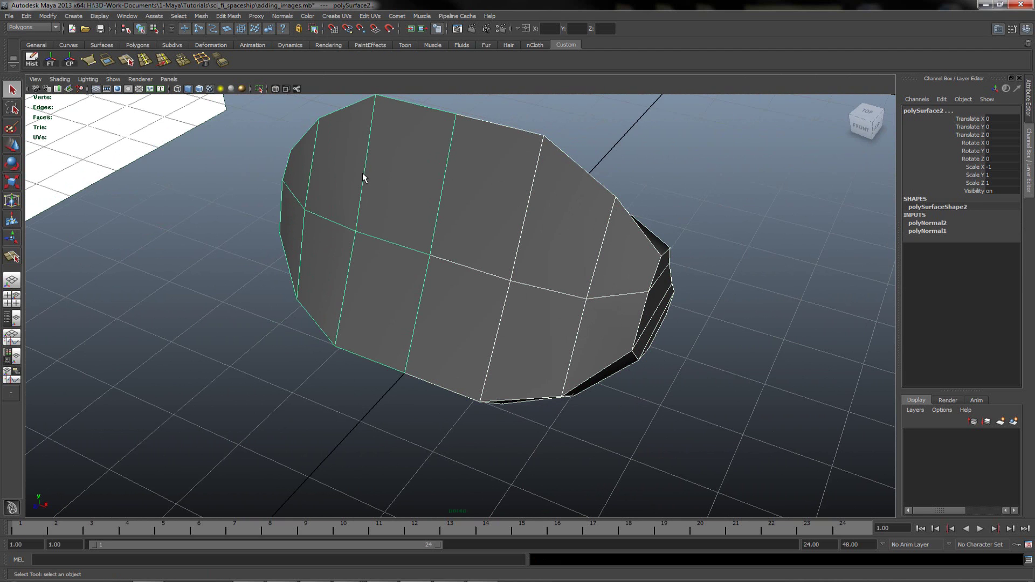
{"action": "left_click_drag", "start_coordinate": [393, 170], "coordinate": [470, 165], "text": "alt"}
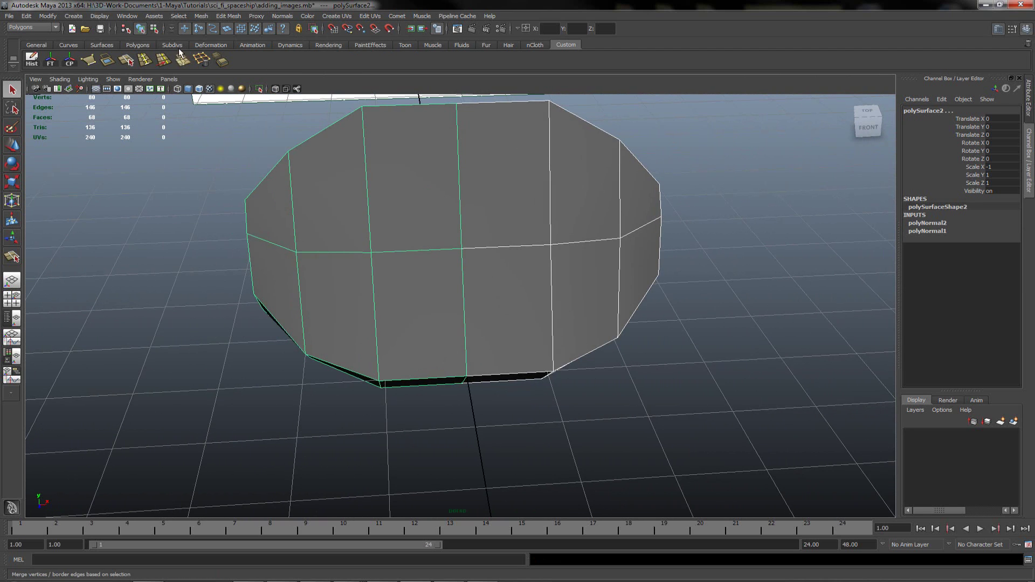
{"action": "left_click", "coordinate": [201, 16]}
{"action": "left_click", "coordinate": [220, 34]}
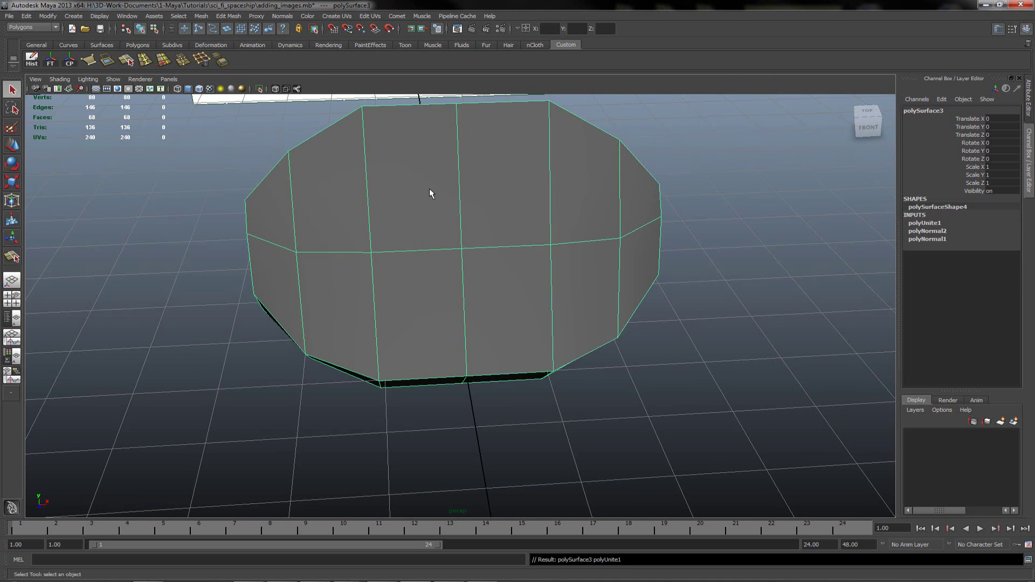
{"action": "left_click_drag", "start_coordinate": [430, 188], "coordinate": [435, 197], "text": "alt"}
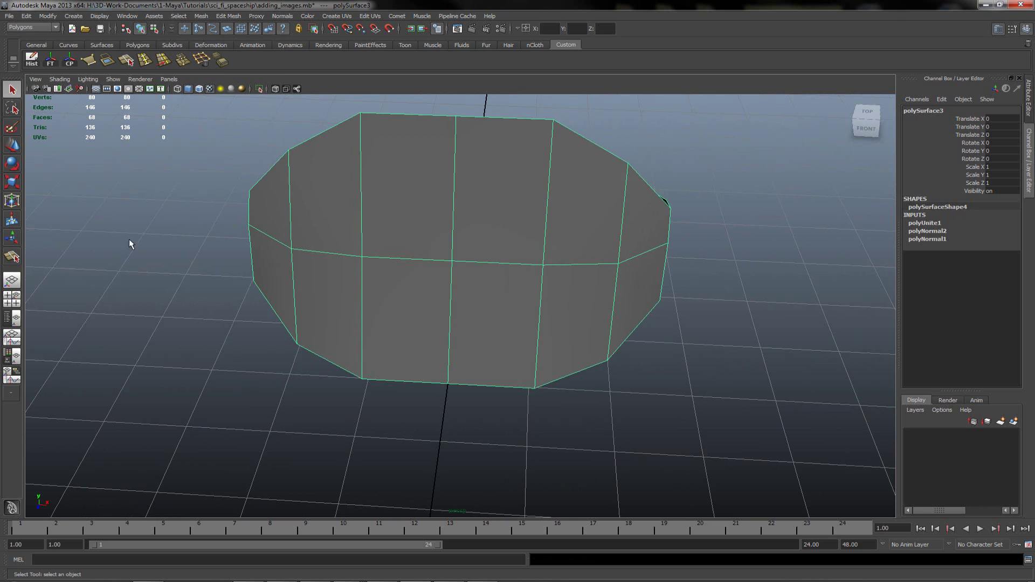
Show the outliner beside the perspective view, select the combined head mesh and preview it smoothed.
{"action": "left_click", "coordinate": [13, 318]}
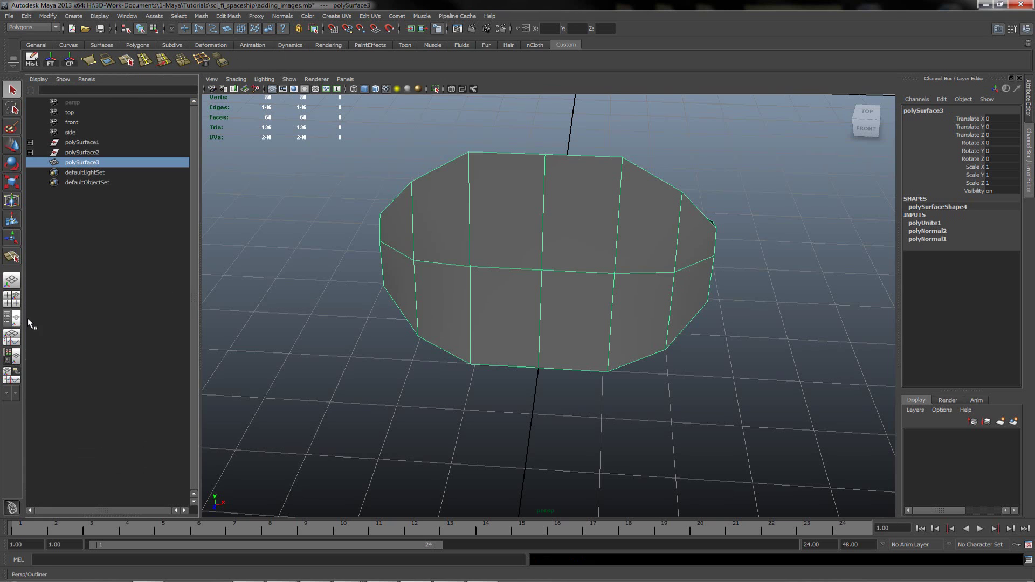
{"action": "left_click", "coordinate": [81, 171]}
{"action": "left_click", "coordinate": [84, 161]}
{"action": "left_click_drag", "start_coordinate": [503, 208], "coordinate": [499, 243], "text": "alt"}
{"action": "key", "text": "3"}
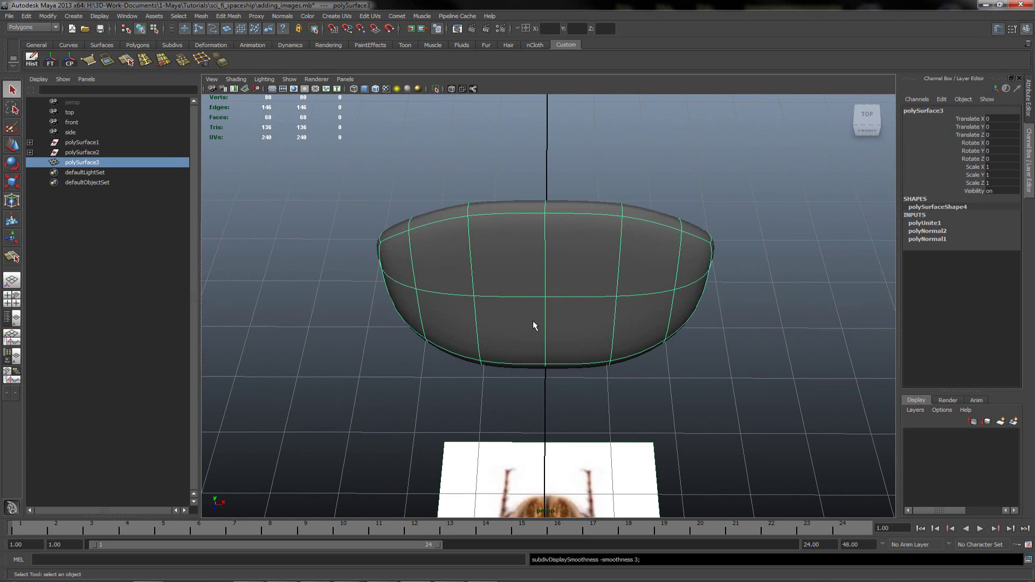
Select the vertices along the head's centre seam and merge them.
{"action": "right_click_drag", "start_coordinate": [519, 246], "coordinate": [502, 161]}
{"action": "left_click_drag", "start_coordinate": [504, 203], "coordinate": [570, 424]}
{"action": "left_click_drag", "start_coordinate": [532, 300], "coordinate": [536, 274], "text": "alt"}
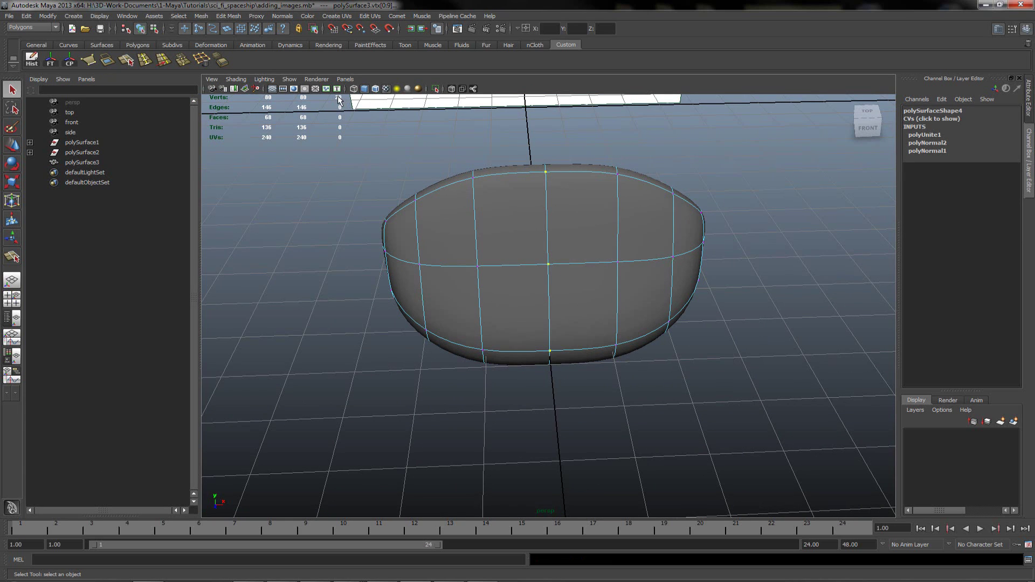
{"action": "left_click", "coordinate": [228, 15]}
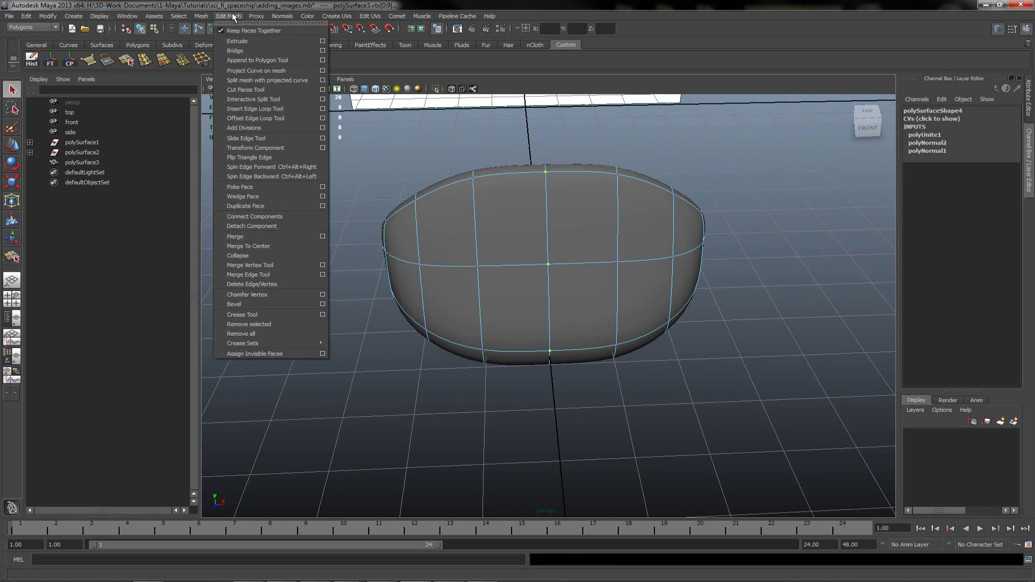
{"action": "left_click", "coordinate": [265, 238]}
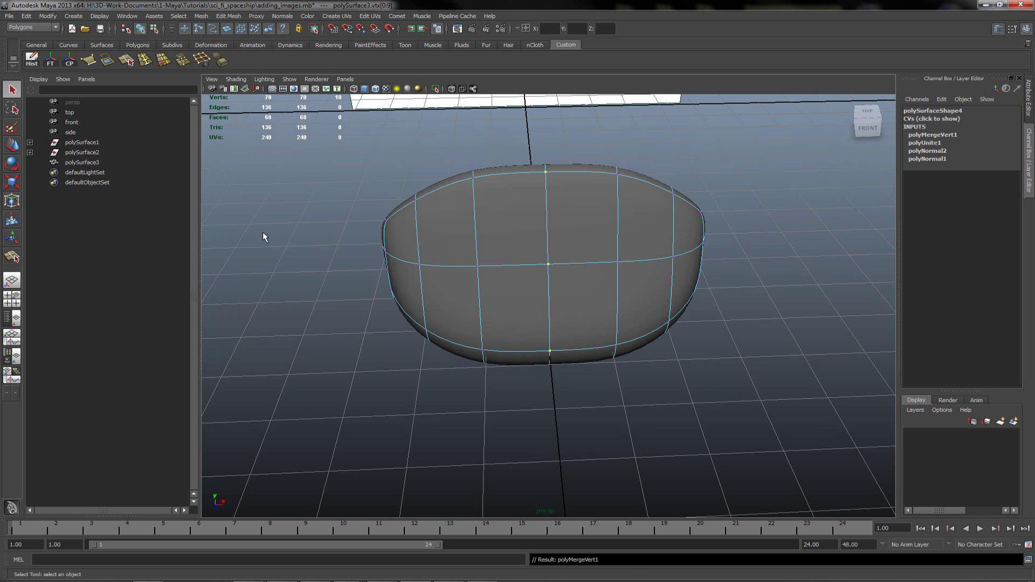
Turn off the smooth preview, try moving one front centre-seam vertex to test the merge, and undo the move.
{"action": "key", "text": "1"}
{"action": "left_click_drag", "start_coordinate": [494, 218], "coordinate": [468, 316], "text": "alt"}
{"action": "left_click", "coordinate": [496, 310]}
{"action": "key", "text": "w"}
{"action": "key", "text": "ctrl+z"}
{"action": "key", "text": "ctrl+z"}
{"action": "right_click_drag", "start_coordinate": [438, 315], "coordinate": [545, 316], "text": "alt"}
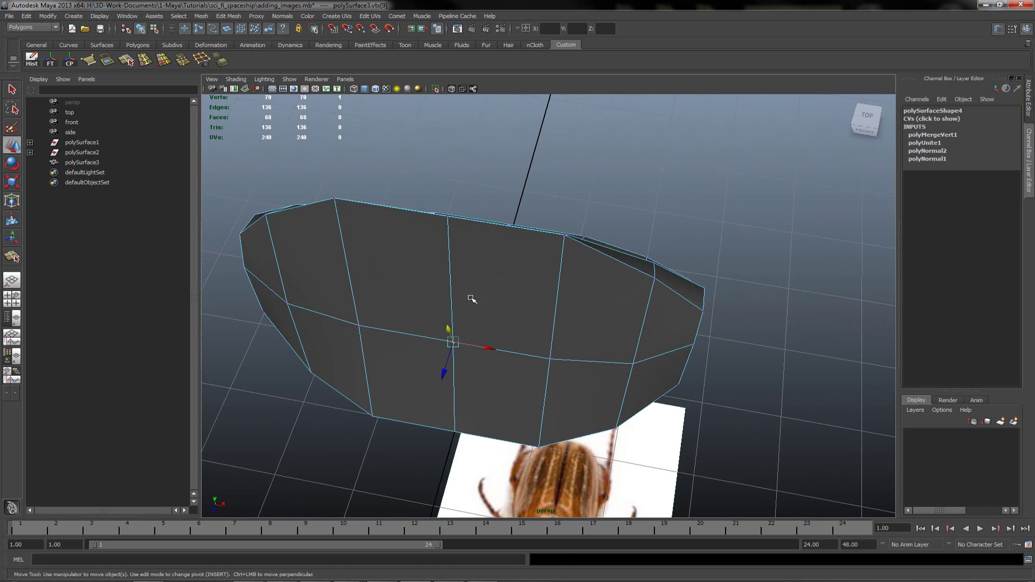
Select the centre-seam vertices and examine the merged seam from the front and both sides.
{"action": "left_click_drag", "start_coordinate": [398, 318], "coordinate": [470, 296], "text": "alt"}
{"action": "right_click_drag", "start_coordinate": [469, 296], "coordinate": [383, 286], "text": "alt"}
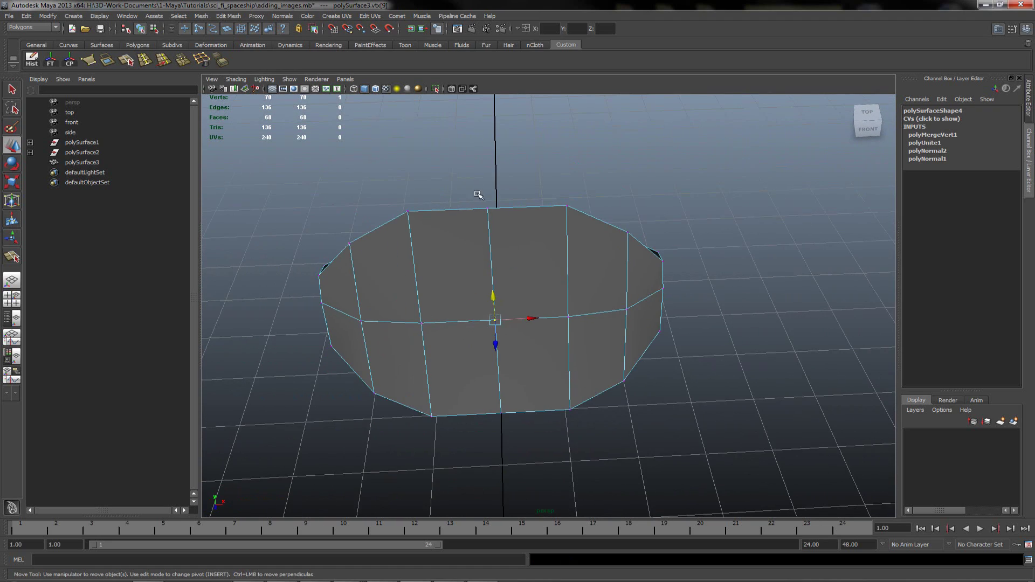
{"action": "left_click_drag", "start_coordinate": [473, 203], "coordinate": [484, 339]}
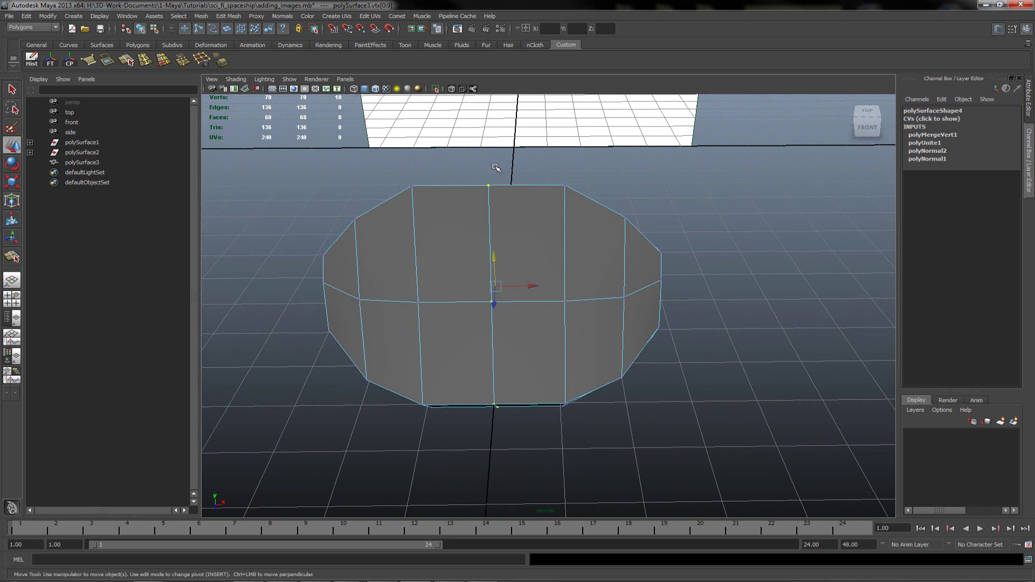
{"action": "left_click_drag", "start_coordinate": [519, 414], "coordinate": [500, 208], "text": "alt"}
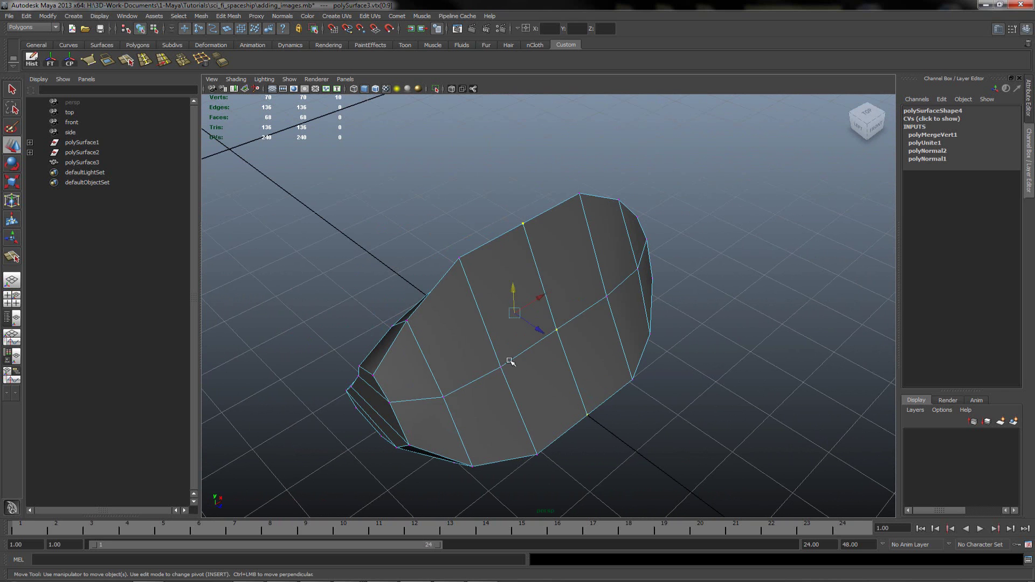
{"action": "left_click_drag", "start_coordinate": [528, 259], "coordinate": [445, 200], "text": "alt"}
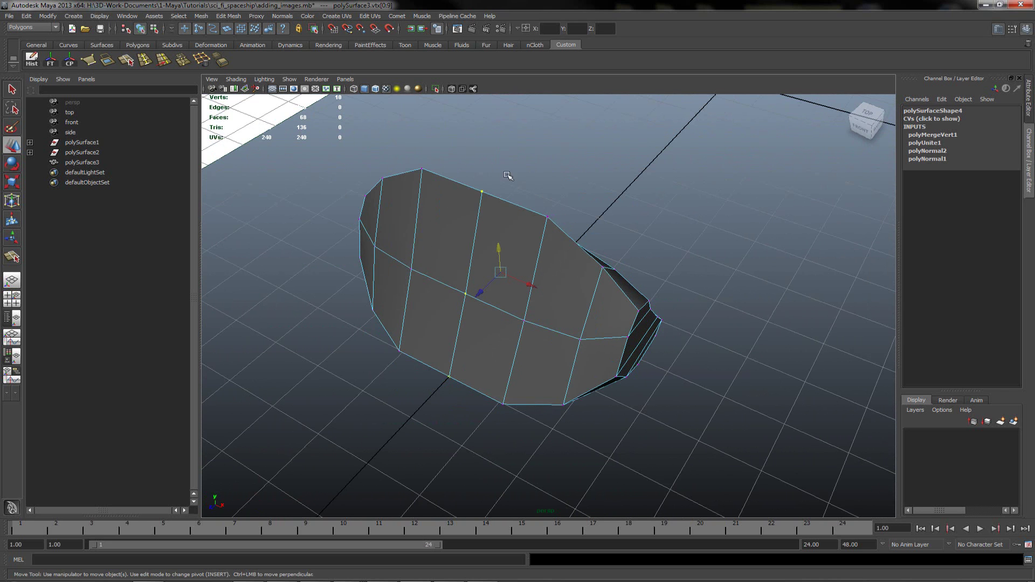
{"action": "left_click_drag", "start_coordinate": [430, 323], "coordinate": [453, 320], "text": "alt"}
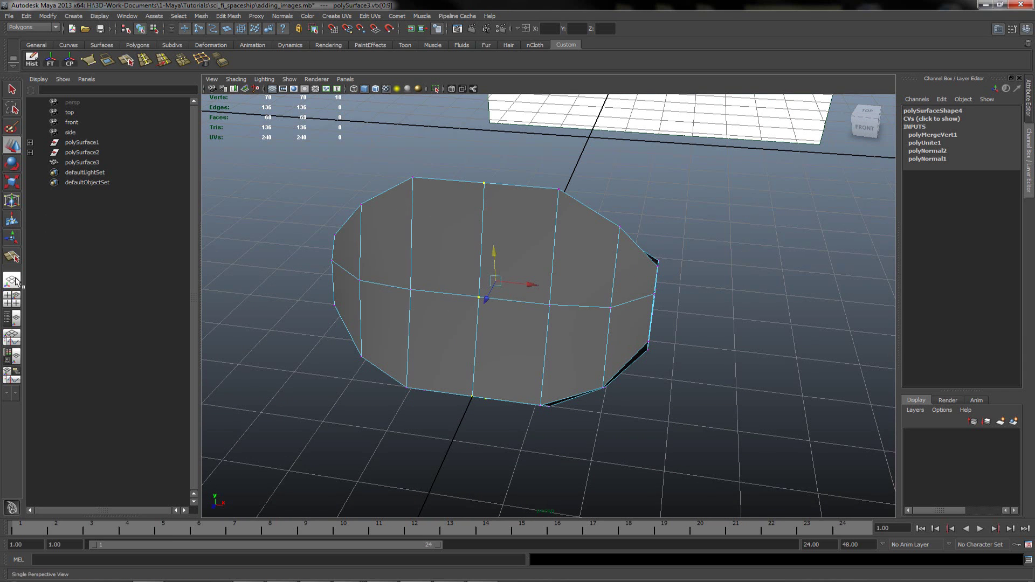
Restore the full perspective view, preview the head smoothed and return to object mode.
{"action": "left_click", "coordinate": [15, 280]}
{"action": "right_click_drag", "start_coordinate": [445, 259], "coordinate": [326, 264], "text": "alt"}
{"action": "key", "text": "3"}
{"action": "left_click_drag", "start_coordinate": [377, 270], "coordinate": [329, 285], "text": "alt"}
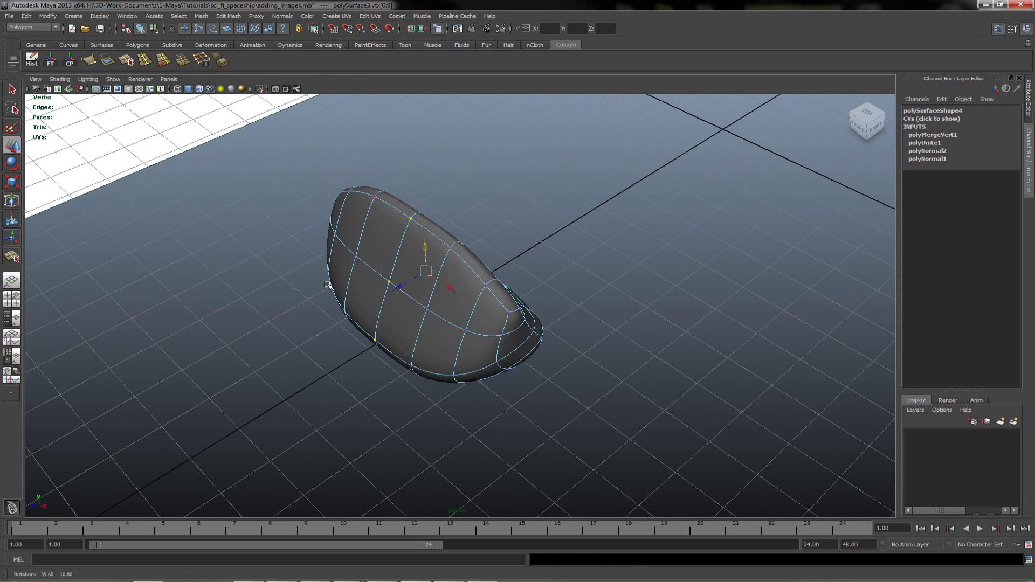
{"action": "right_click_drag", "start_coordinate": [328, 284], "coordinate": [431, 294], "text": "alt"}
{"action": "key", "text": "q"}
{"action": "right_click_drag", "start_coordinate": [370, 280], "coordinate": [446, 286]}
Compare the head with the beetle image in the front view, turning off the smooth preview, and examine it in perspective.
{"action": "key", "text": "space"}
{"action": "key", "text": "space"}
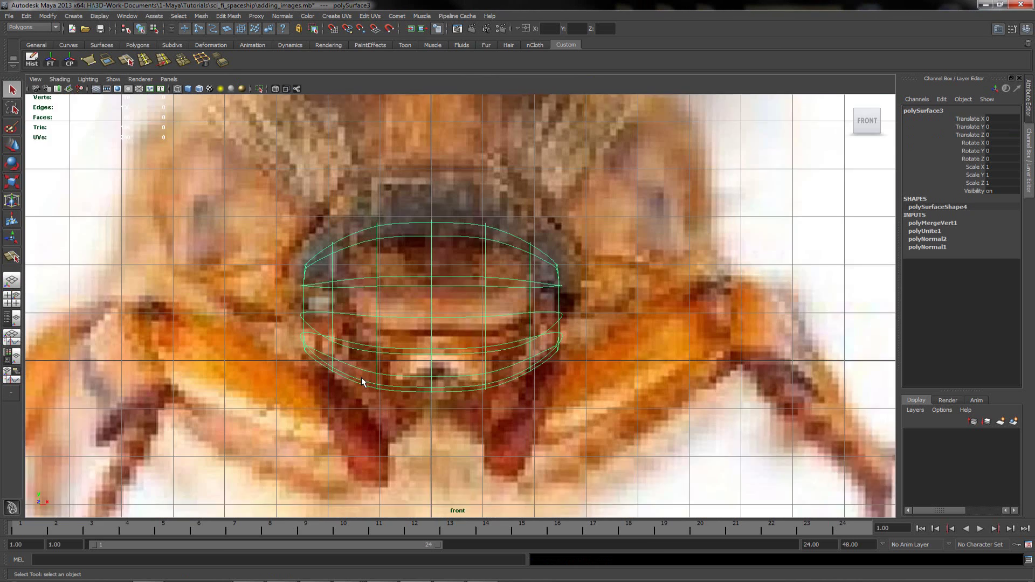
{"action": "scroll", "coordinate": [378, 361], "scroll_direction": "up", "scroll_amount": 4}
{"action": "key", "text": "1"}
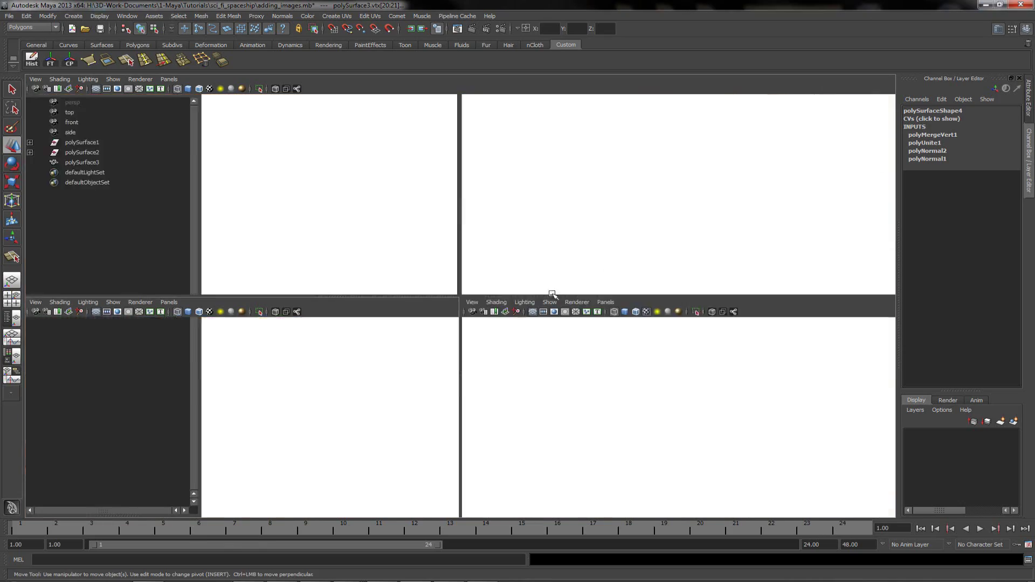
{"action": "key", "text": "space"}
{"action": "left_click_drag", "start_coordinate": [624, 268], "coordinate": [561, 277], "text": "alt"}
{"action": "right_click_drag", "start_coordinate": [452, 280], "coordinate": [494, 268]}
{"action": "key", "text": "space"}
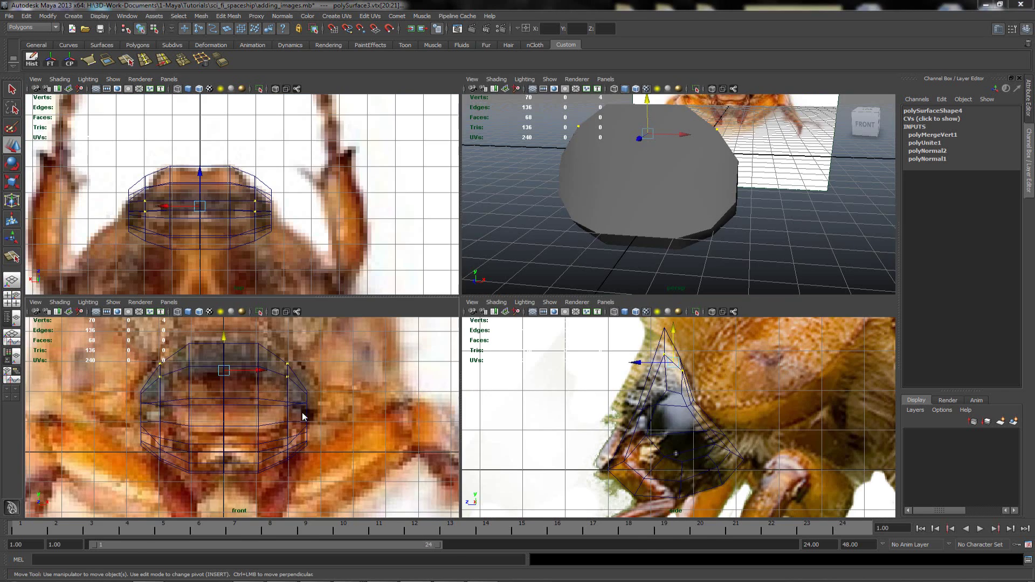
Switch the head to face selection and compare its profile with the beetle in the perspective and side views.
{"action": "key", "text": "space"}
{"action": "right_click_drag", "start_coordinate": [388, 230], "coordinate": [392, 263]}
{"action": "key", "text": "q"}
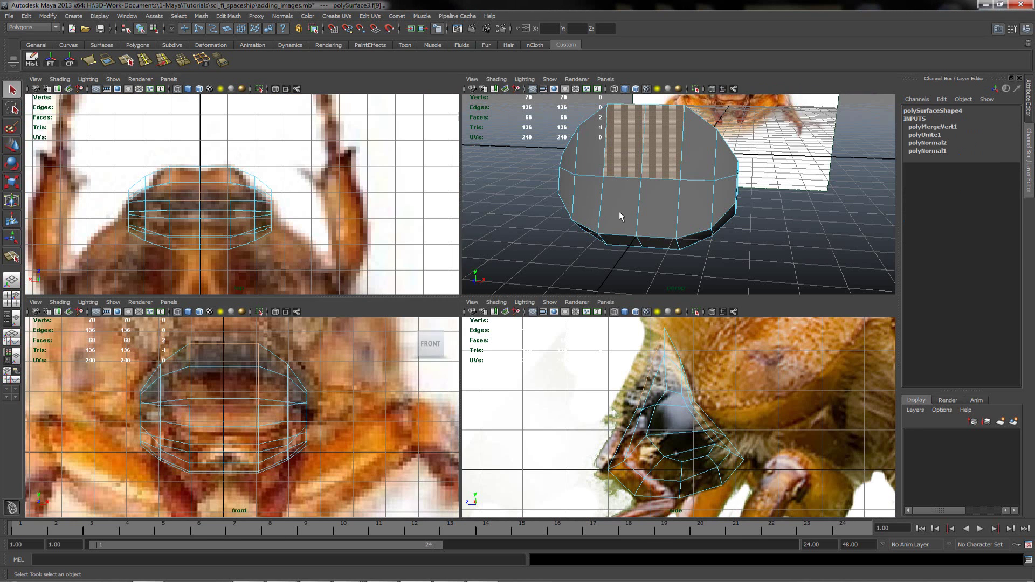
{"action": "left_click_drag", "start_coordinate": [626, 214], "coordinate": [557, 267], "text": "alt"}
{"action": "key", "text": "space"}
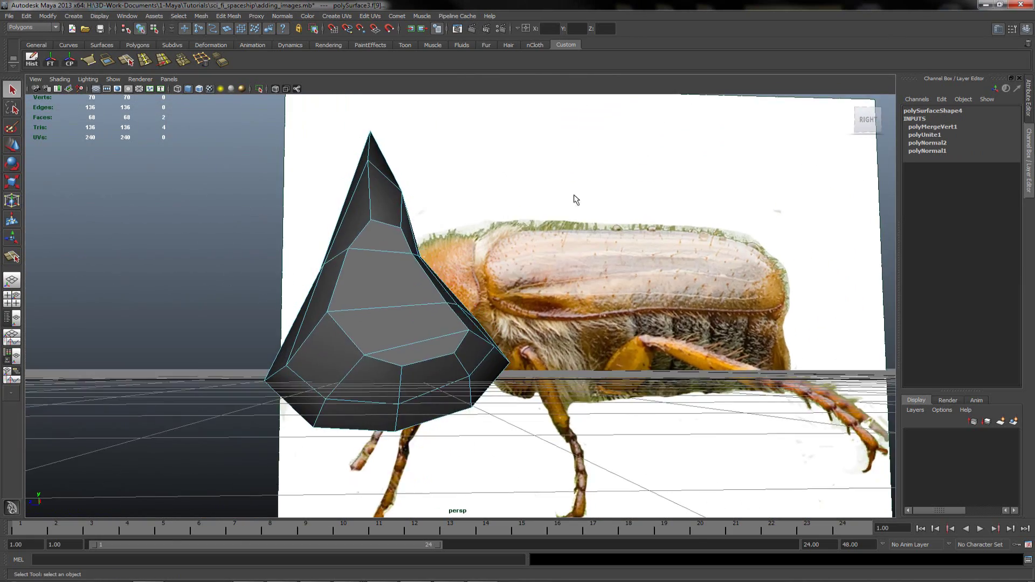
{"action": "key", "text": "space"}
{"action": "key", "text": "space"}
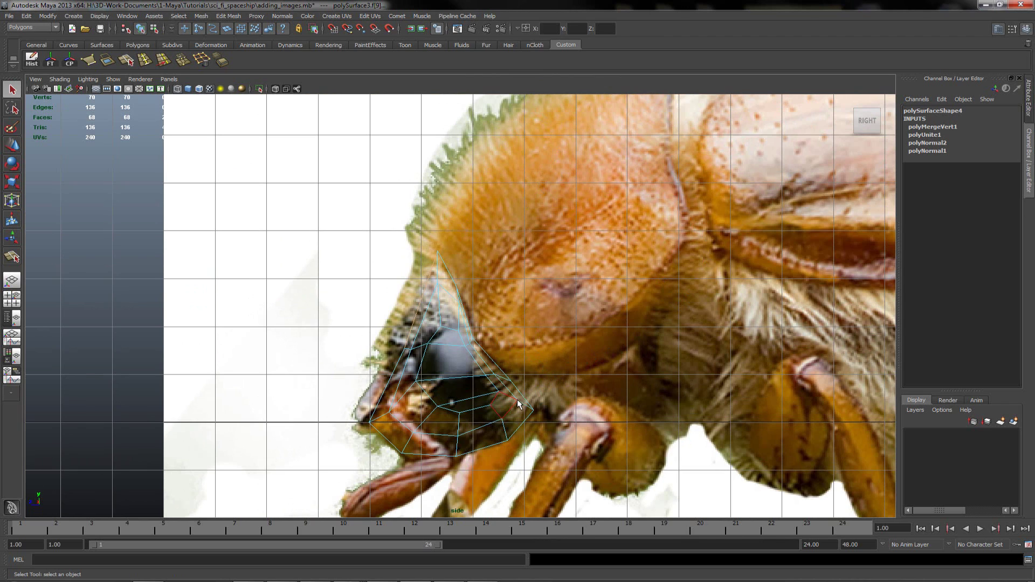
{"action": "key", "text": "space"}
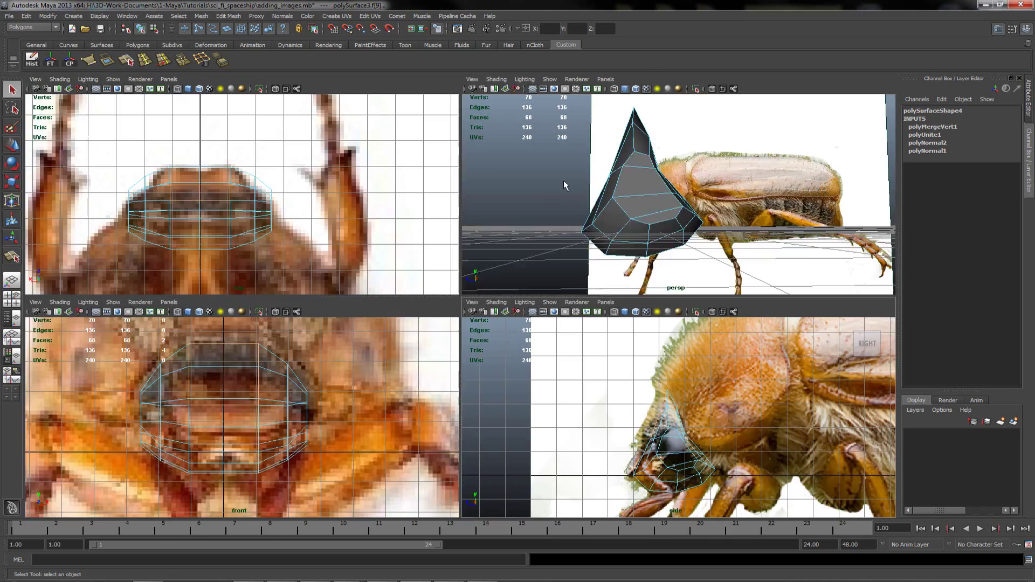
{"action": "key", "text": "space"}
{"action": "left_click_drag", "start_coordinate": [568, 247], "coordinate": [488, 215], "text": "alt"}
Select the two rows of four inner faces on the back of the head shell.
{"action": "right_click_drag", "start_coordinate": [373, 235], "coordinate": [374, 267]}
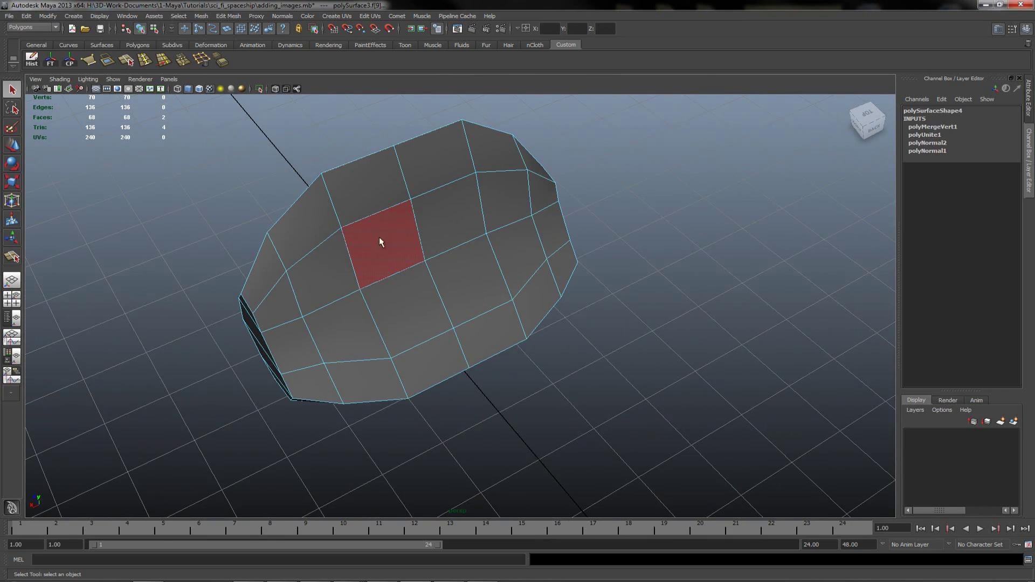
{"action": "left_click", "coordinate": [321, 278], "text": "shift"}
{"action": "left_click", "coordinate": [382, 249], "text": "shift"}
{"action": "left_click", "coordinate": [443, 225], "text": "shift"}
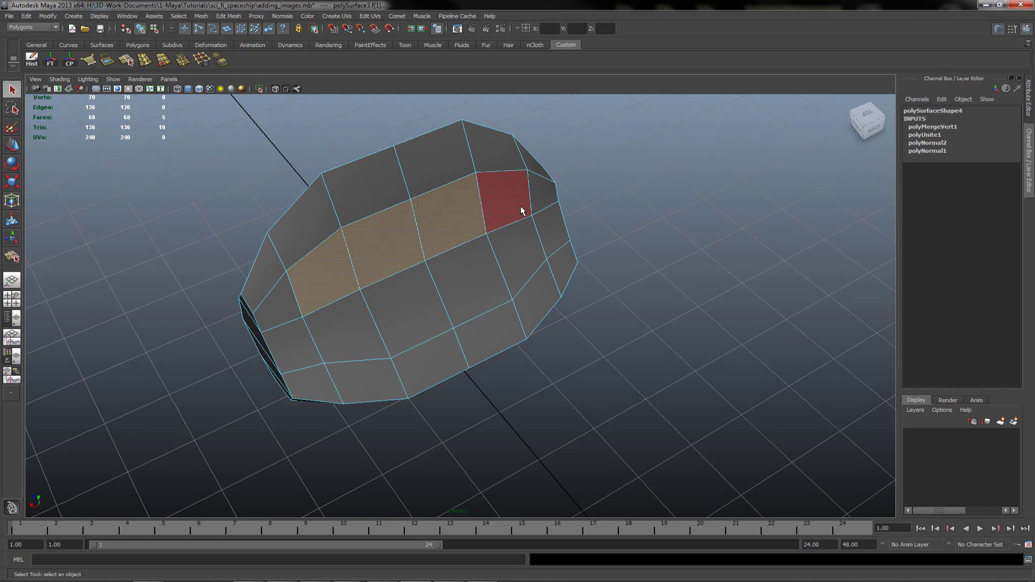
{"action": "left_click", "coordinate": [521, 210], "text": "shift"}
{"action": "left_click", "coordinate": [406, 311], "text": "shift"}
{"action": "left_click", "coordinate": [355, 326], "text": "shift"}
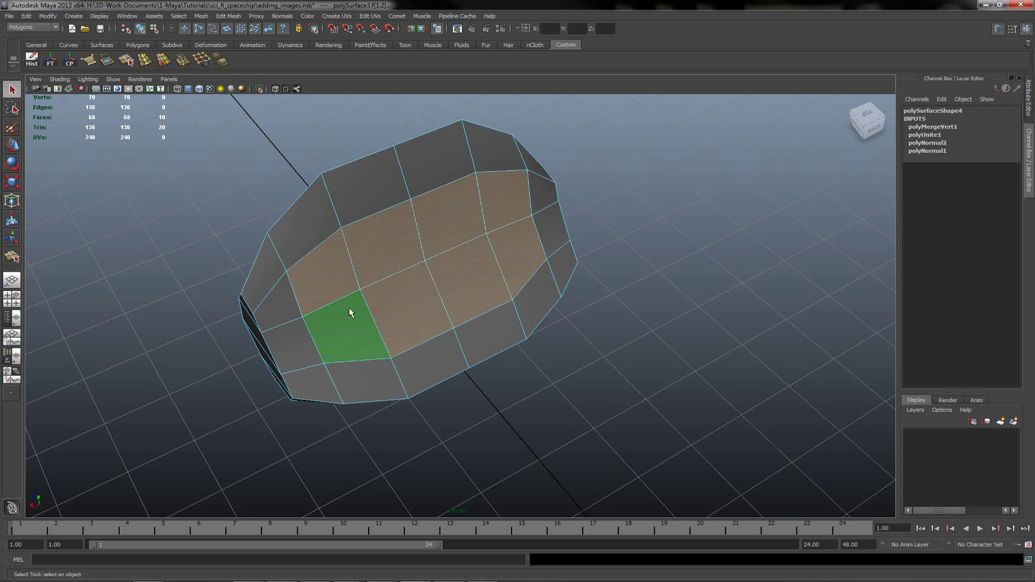
Try extruding the selected faces backward from the head and undo the extrusion's offset.
{"action": "left_click_drag", "start_coordinate": [352, 307], "coordinate": [415, 281], "text": "alt"}
{"action": "right_click_drag", "start_coordinate": [402, 270], "coordinate": [400, 294], "text": "shift"}
{"action": "left_click_drag", "start_coordinate": [416, 264], "coordinate": [445, 228], "text": "alt"}
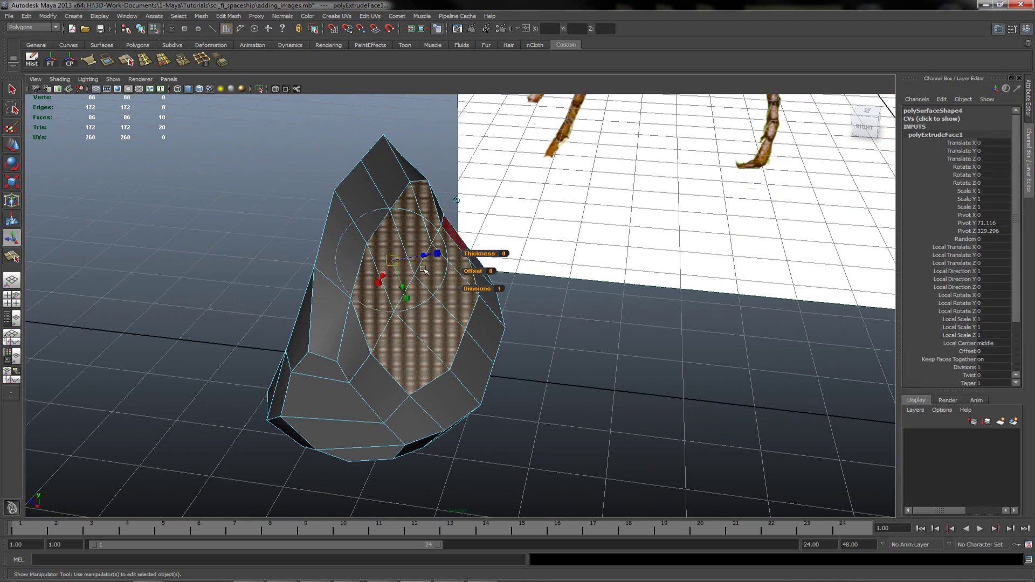
{"action": "left_click_drag", "start_coordinate": [424, 270], "coordinate": [555, 251]}
{"action": "left_click_drag", "start_coordinate": [322, 307], "coordinate": [390, 315], "text": "alt"}
{"action": "key", "text": "ctrl+z"}
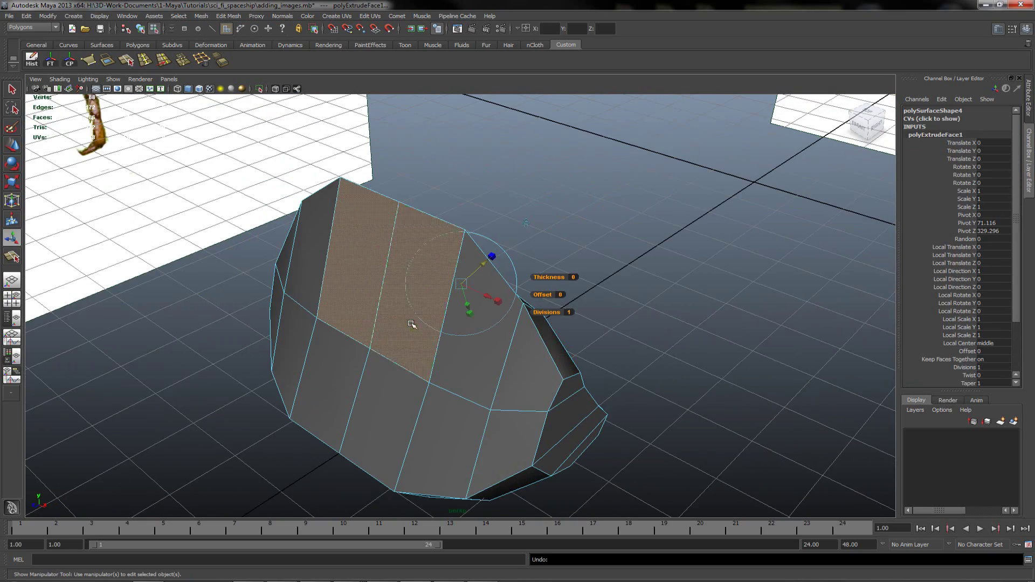
Deselect the stray front faces, try pulling the extrusion backward again and undo the extrusion completely.
{"action": "left_click", "coordinate": [349, 280], "text": "ctrl"}
{"action": "left_click", "coordinate": [432, 342], "text": "ctrl"}
{"action": "left_click_drag", "start_coordinate": [539, 332], "coordinate": [356, 323], "text": "alt"}
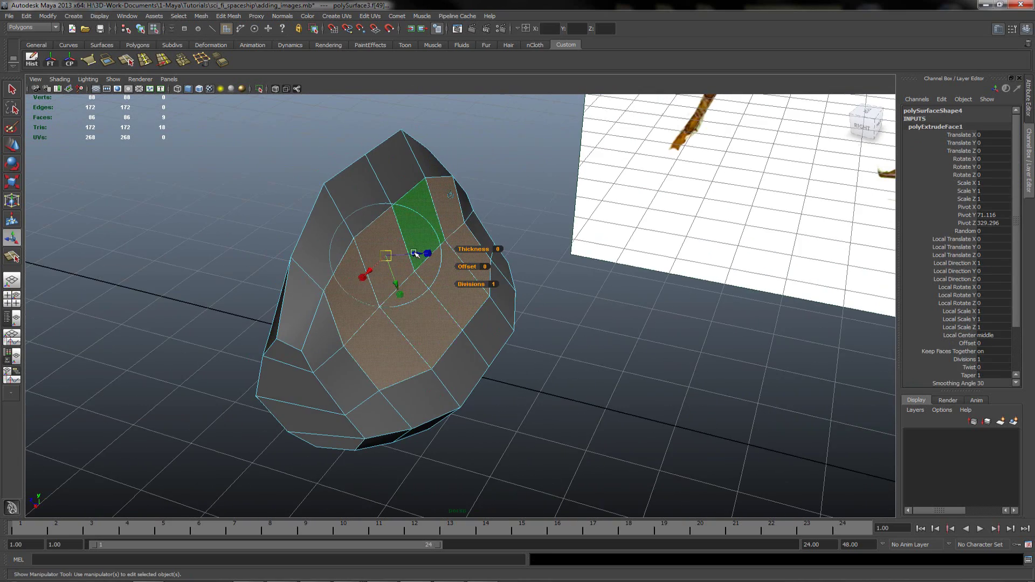
{"action": "left_click_drag", "start_coordinate": [420, 255], "coordinate": [505, 254]}
{"action": "key", "text": "ctrl+z"}
{"action": "key", "text": "ctrl+z"}
{"action": "key", "text": "ctrl+z"}
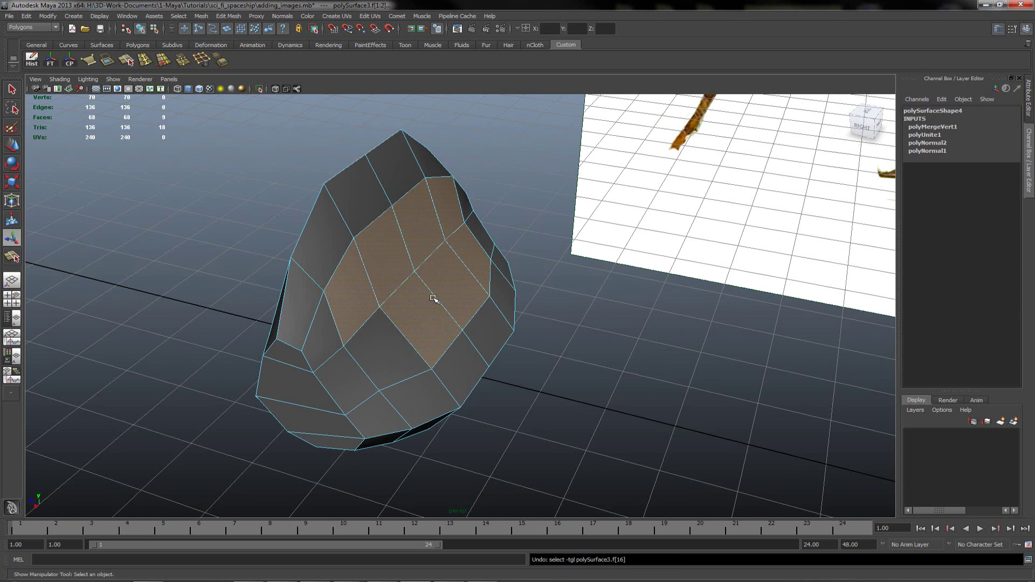
Extrude the eight inner faces on the back of the head about 43.6 in local Z and scale them to about 0.5 in local Z.
{"action": "left_click", "coordinate": [367, 300]}
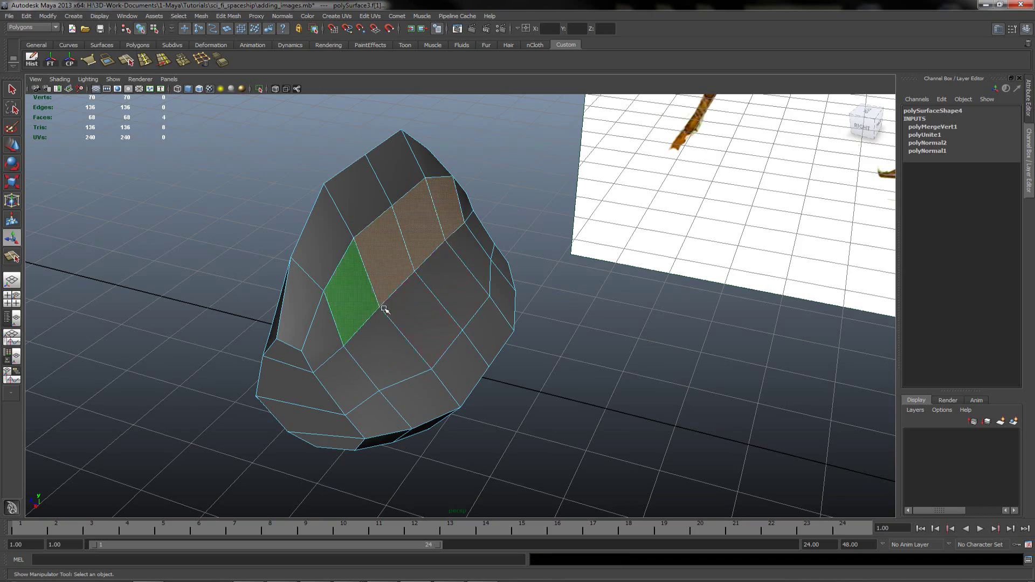
{"action": "mouse_move", "coordinate": [384, 308]}
{"action": "left_mouse_down", "text": "alt"}
{"action": "mouse_move", "coordinate": [506, 296]}
{"action": "mouse_move", "coordinate": [390, 323]}
{"action": "left_mouse_up", "text": "alt"}
{"action": "left_click", "coordinate": [348, 343], "text": "shift"}
{"action": "left_click", "coordinate": [412, 323], "text": "shift"}
{"action": "left_click", "coordinate": [479, 285], "text": "shift"}
{"action": "mouse_move", "coordinate": [393, 282]}
{"action": "left_mouse_down", "text": "alt"}
{"action": "mouse_move", "coordinate": [631, 254]}
{"action": "mouse_move", "coordinate": [555, 202]}
{"action": "mouse_move", "coordinate": [396, 286]}
{"action": "mouse_move", "coordinate": [442, 302]}
{"action": "mouse_move", "coordinate": [635, 270]}
{"action": "mouse_move", "coordinate": [399, 299]}
{"action": "mouse_move", "coordinate": [382, 292]}
{"action": "left_mouse_up", "text": "alt"}
{"action": "right_click_drag", "start_coordinate": [386, 281], "coordinate": [384, 302], "text": "shift"}
{"action": "left_click_drag", "start_coordinate": [426, 250], "coordinate": [519, 247]}
{"action": "left_click_drag", "start_coordinate": [499, 289], "coordinate": [410, 250], "text": "alt"}
{"action": "left_click_drag", "start_coordinate": [525, 234], "coordinate": [490, 244], "text": "alt"}
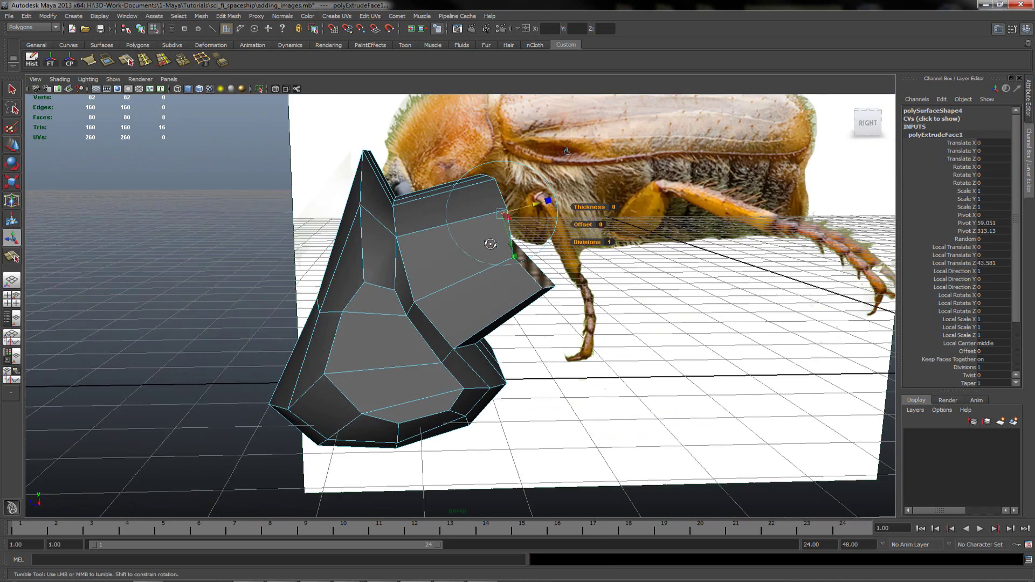
{"action": "left_click_drag", "start_coordinate": [548, 201], "coordinate": [536, 204]}
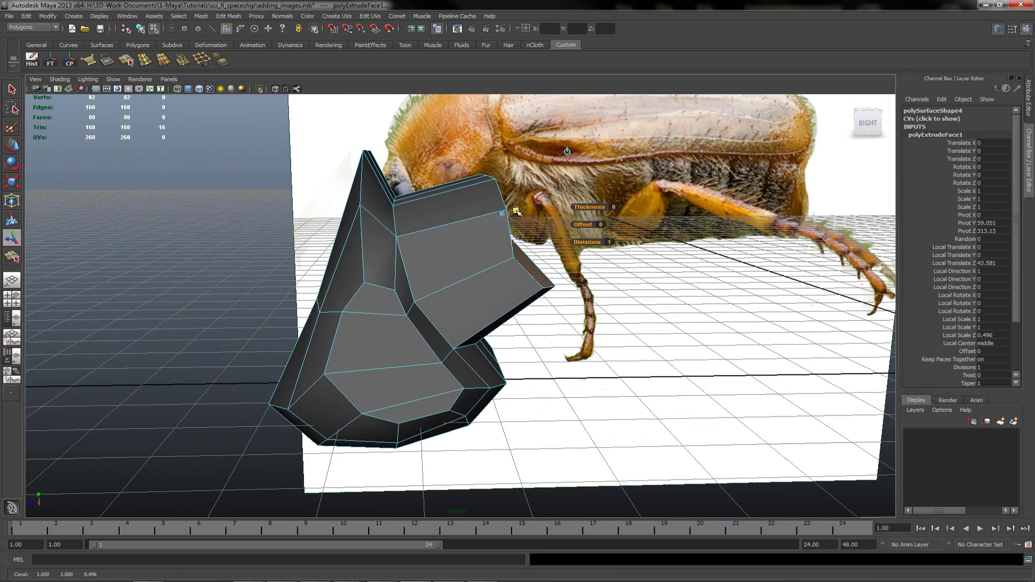
{"action": "left_click_drag", "start_coordinate": [516, 267], "coordinate": [449, 249], "text": "alt"}
Select the vertices at the end of the rear extrusion, activate the Scale tool and return to object mode.
{"action": "right_click_drag", "start_coordinate": [450, 247], "coordinate": [408, 248]}
{"action": "left_click_drag", "start_coordinate": [408, 248], "coordinate": [488, 181], "text": "alt"}
{"action": "left_click_drag", "start_coordinate": [604, 294], "coordinate": [604, 294]}
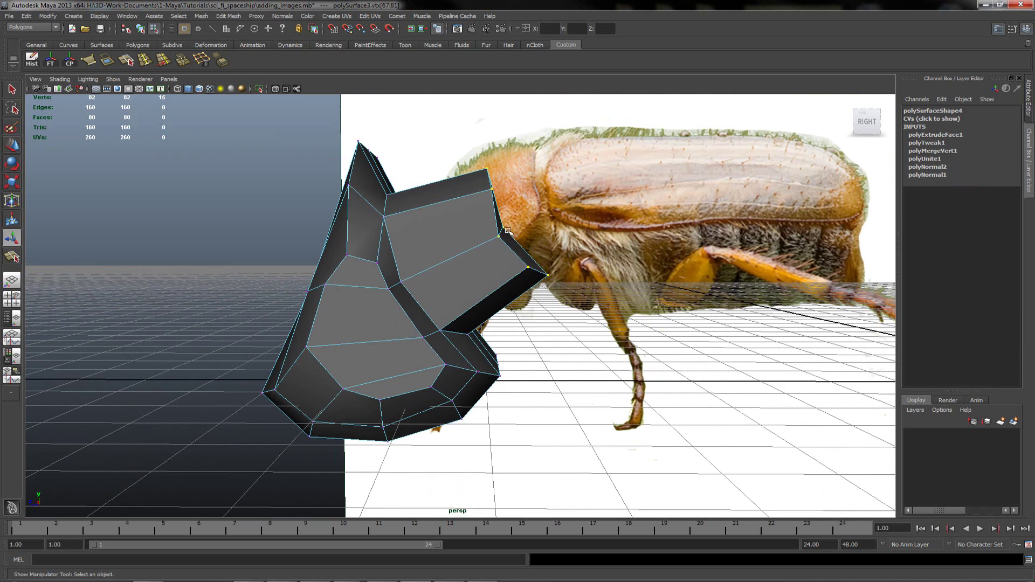
{"action": "key", "text": "e"}
{"action": "key", "text": "r"}
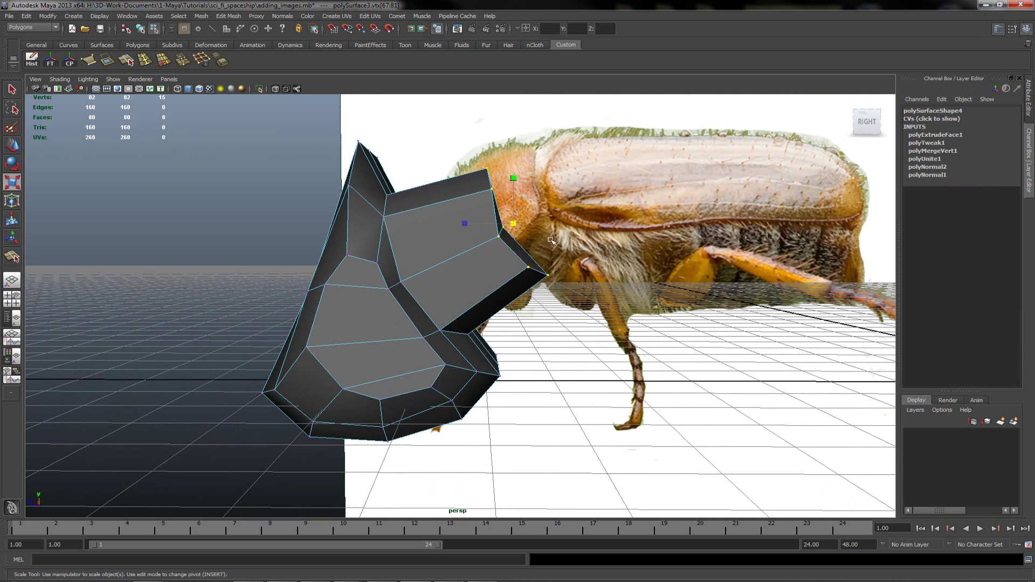
{"action": "left_click_drag", "start_coordinate": [579, 232], "coordinate": [447, 238], "text": "alt"}
{"action": "right_click_drag", "start_coordinate": [423, 261], "coordinate": [446, 251]}
{"action": "left_click", "coordinate": [447, 251]}
Preview the extruded head smoothed and compare its shape with the beetle image in the side and perspective views.
{"action": "mouse_move", "coordinate": [515, 246]}
{"action": "left_mouse_down", "text": "alt"}
{"action": "mouse_move", "coordinate": [588, 237]}
{"action": "mouse_move", "coordinate": [504, 250]}
{"action": "left_mouse_up", "text": "alt"}
{"action": "key", "text": "space"}
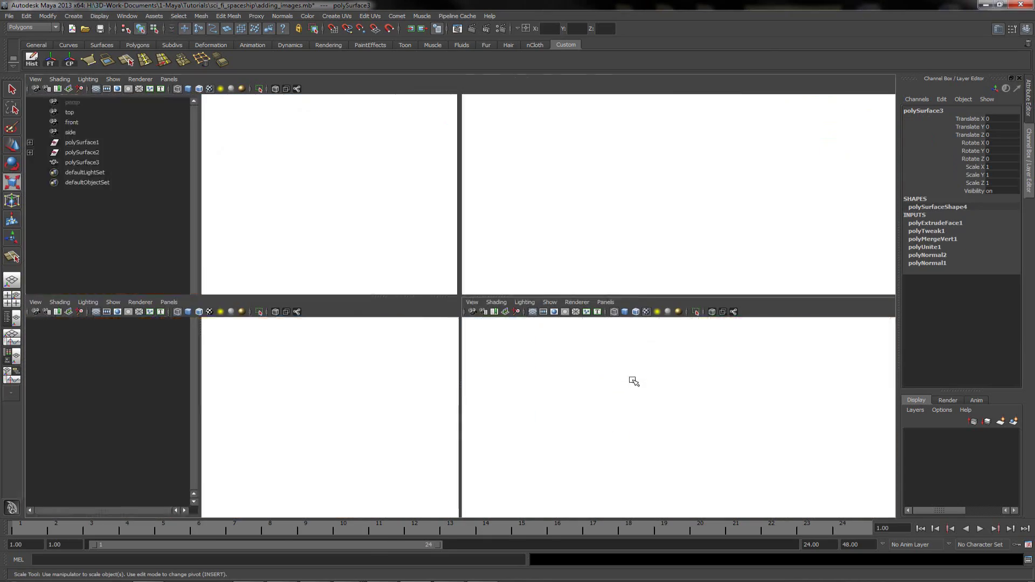
{"action": "key", "text": "space"}
{"action": "scroll", "coordinate": [593, 345], "scroll_direction": "up", "scroll_amount": 2}
{"action": "key", "text": "3"}
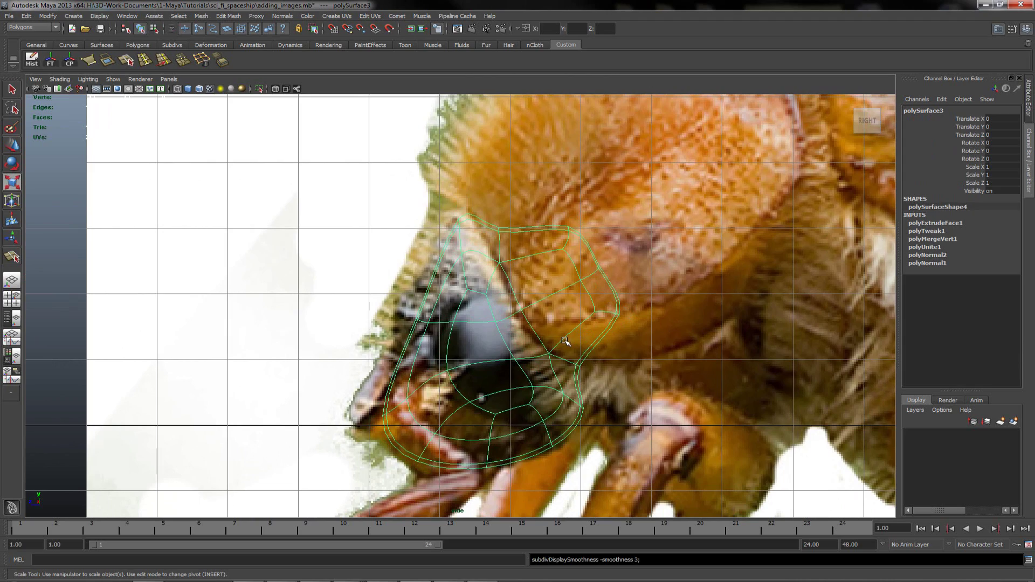
{"action": "key", "text": "space"}
{"action": "key", "text": "space"}
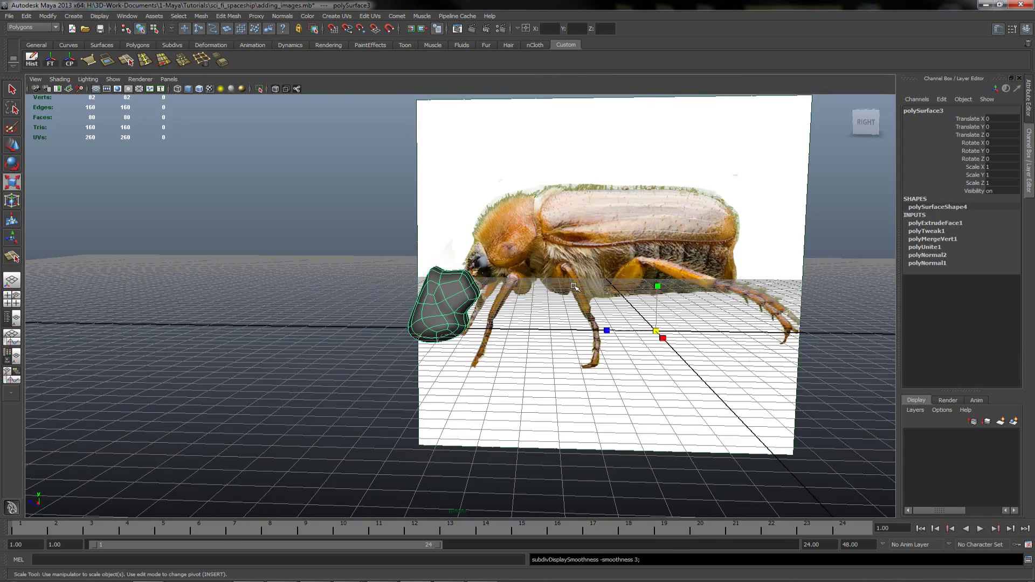
{"action": "left_click_drag", "start_coordinate": [581, 185], "coordinate": [736, 365], "text": "alt"}
{"action": "middle_click_drag", "start_coordinate": [410, 367], "coordinate": [513, 370], "text": "alt"}
{"action": "right_click_drag", "start_coordinate": [513, 370], "coordinate": [608, 389], "text": "alt"}
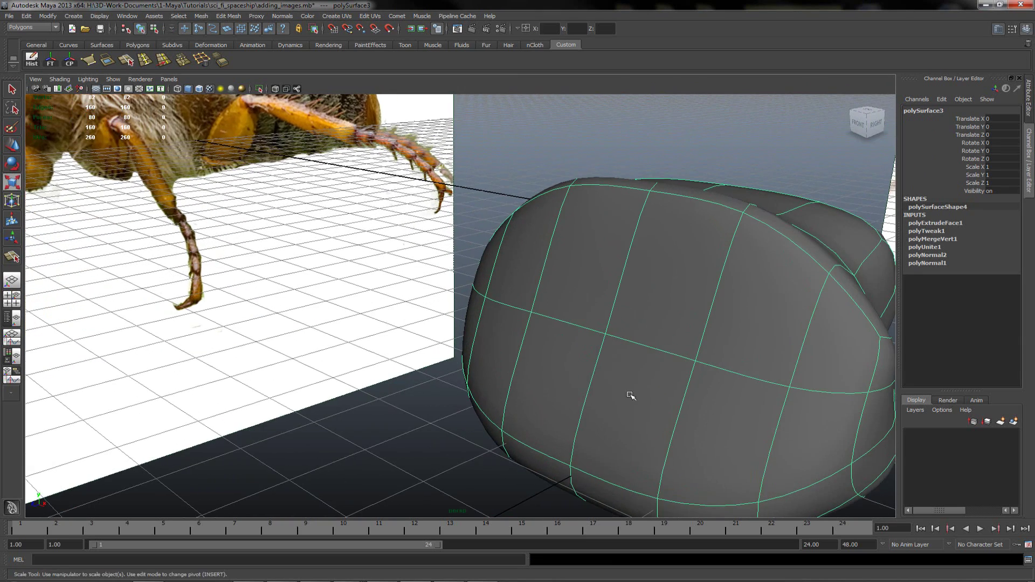
Select the eight large faces on the front of the head and return the mesh to unsmoothed display.
{"action": "key", "text": "q"}
{"action": "right_click_drag", "start_coordinate": [613, 338], "coordinate": [613, 366]}
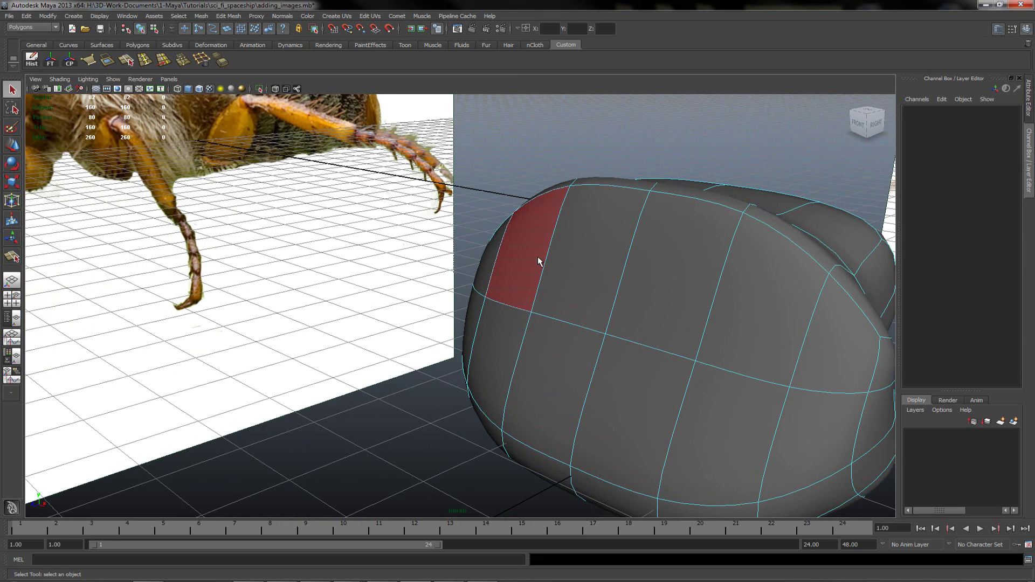
{"action": "left_click", "coordinate": [538, 261]}
{"action": "left_click", "coordinate": [596, 271], "text": "shift"}
{"action": "left_click", "coordinate": [691, 282], "text": "shift"}
{"action": "left_click", "coordinate": [755, 295], "text": "shift"}
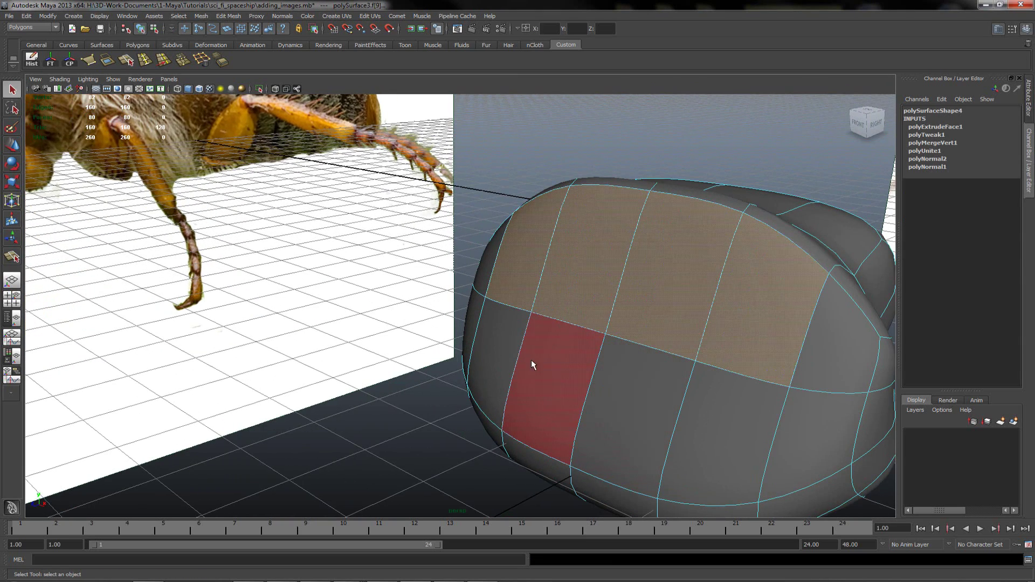
{"action": "left_click", "coordinate": [575, 354], "text": "shift"}
{"action": "left_click", "coordinate": [648, 373], "text": "shift"}
{"action": "left_click_drag", "start_coordinate": [587, 367], "coordinate": [698, 367], "text": "alt"}
{"action": "left_click", "coordinate": [488, 338], "text": "shift"}
{"action": "left_click_drag", "start_coordinate": [490, 343], "coordinate": [382, 344], "text": "alt"}
{"action": "left_click", "coordinate": [747, 334], "text": "shift"}
{"action": "left_click_drag", "start_coordinate": [513, 338], "coordinate": [399, 331], "text": "alt"}
{"action": "key", "text": "1"}
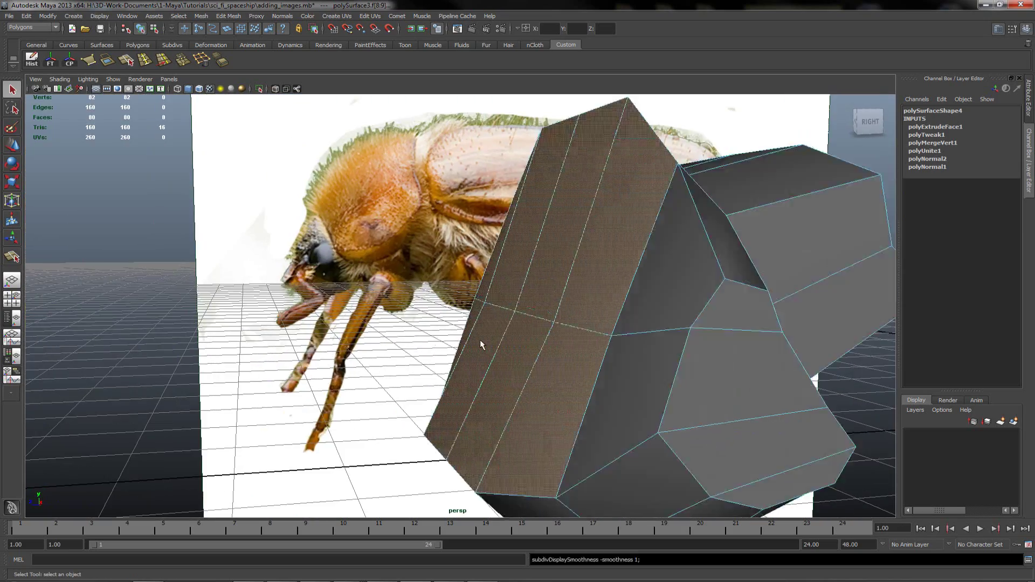
Extrude the selected front faces 4.77 in local Z and scale them to 0.914 in local Y.
{"action": "scroll", "coordinate": [559, 343], "scroll_direction": "down", "scroll_amount": 2}
{"action": "right_click_drag", "start_coordinate": [508, 306], "coordinate": [510, 327], "text": "shift"}
{"action": "left_click_drag", "start_coordinate": [460, 369], "coordinate": [447, 362]}
{"action": "left_click_drag", "start_coordinate": [496, 332], "coordinate": [497, 339]}
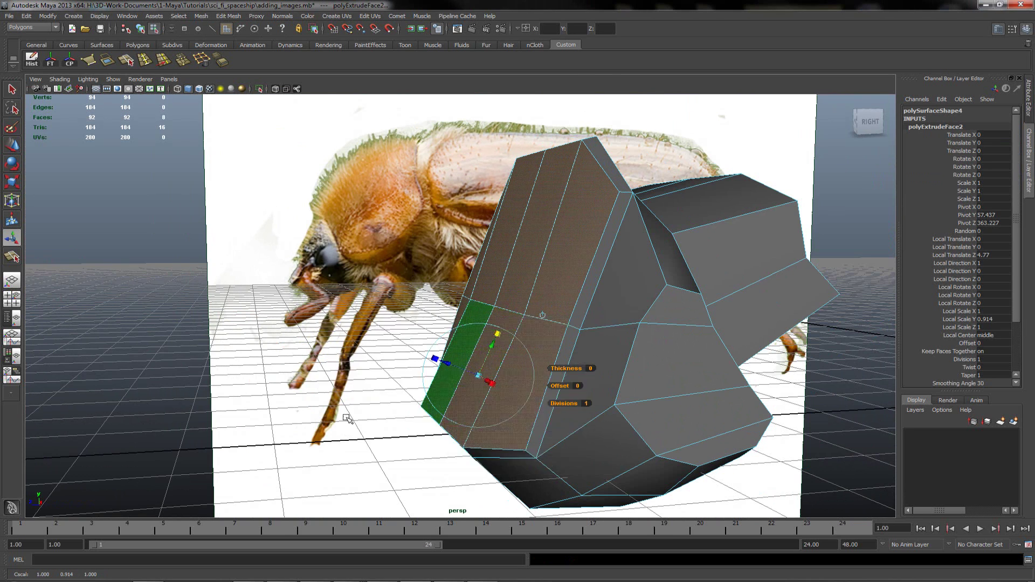
{"action": "key", "text": "space"}
{"action": "key", "text": "space"}
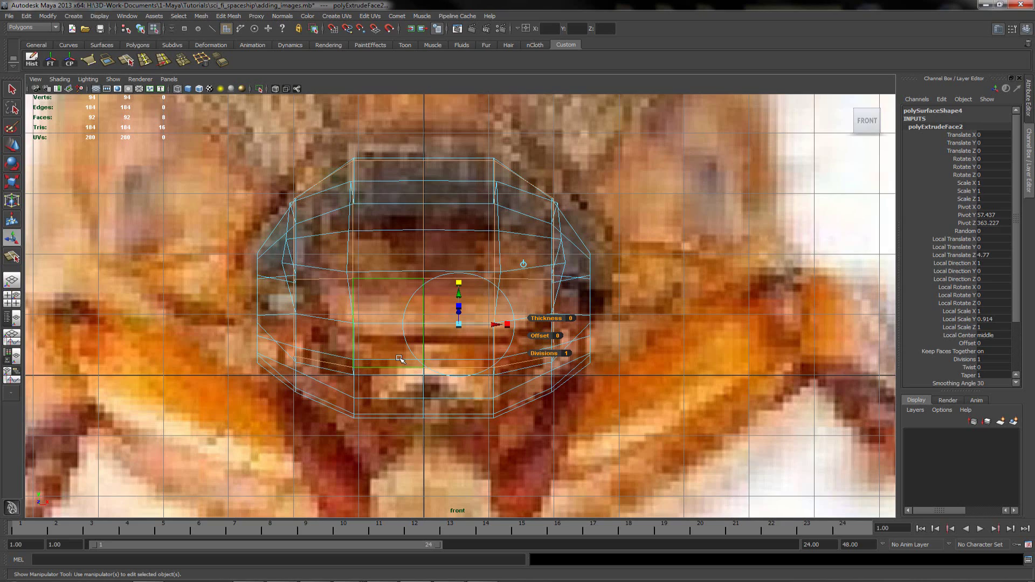
{"action": "key", "text": "space"}
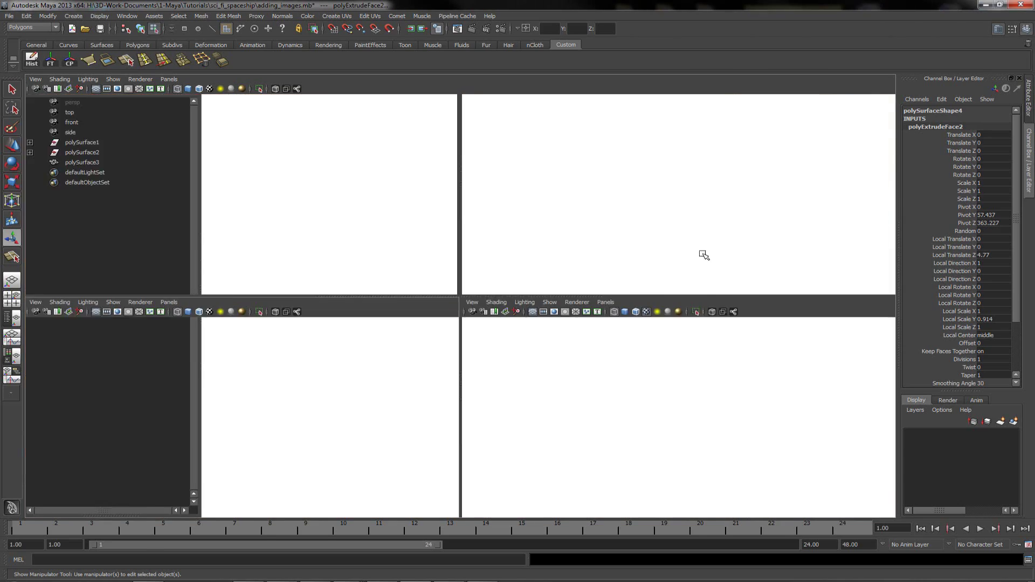
{"action": "key", "text": "space"}
{"action": "scroll", "coordinate": [549, 354], "scroll_direction": "up", "scroll_amount": 3}
{"action": "left_click_drag", "start_coordinate": [549, 354], "coordinate": [441, 357], "text": "alt"}
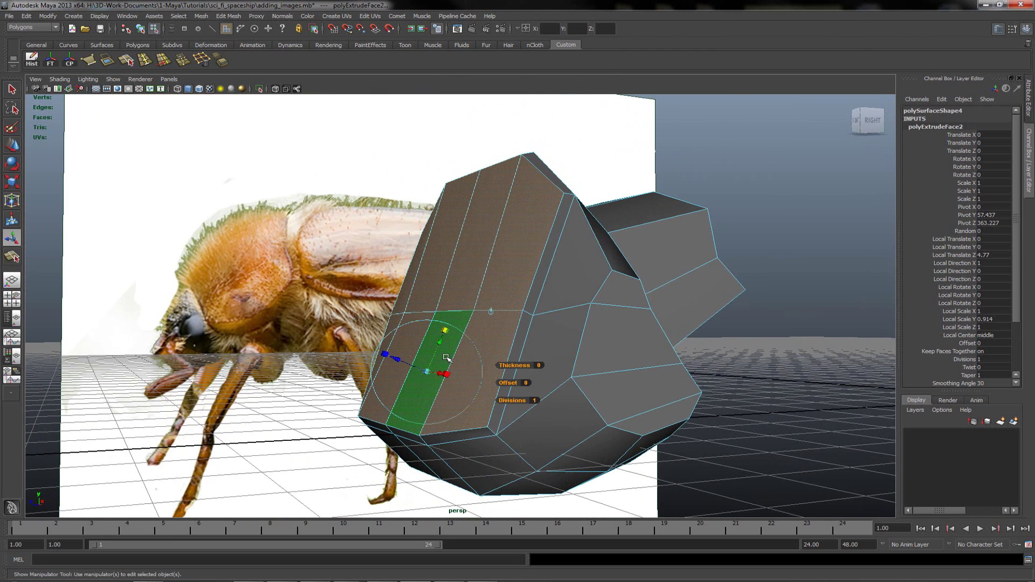
Extrude the front faces again, scale them inward uniformly to 0.917 and return to object mode.
{"action": "right_click_drag", "start_coordinate": [445, 357], "coordinate": [448, 337], "text": "shift"}
{"action": "scroll", "coordinate": [457, 331], "scroll_direction": "up", "scroll_amount": 2}
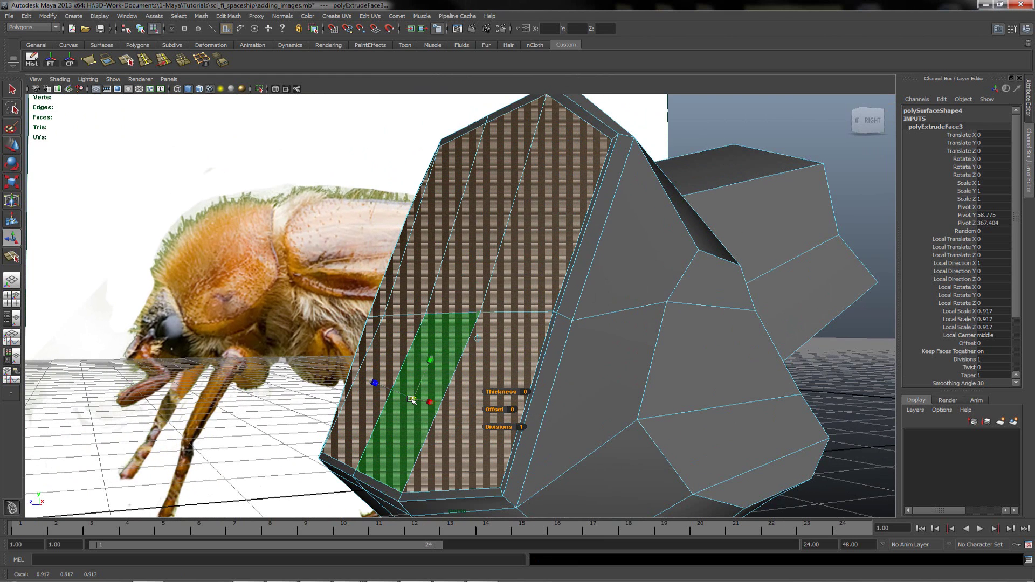
{"action": "left_click_drag", "start_coordinate": [413, 400], "coordinate": [381, 386]}
{"action": "scroll", "coordinate": [481, 390], "scroll_direction": "down", "scroll_amount": 5}
{"action": "right_click_drag", "start_coordinate": [481, 298], "coordinate": [520, 285]}
{"action": "key", "text": "q"}
{"action": "left_click", "coordinate": [498, 295]}
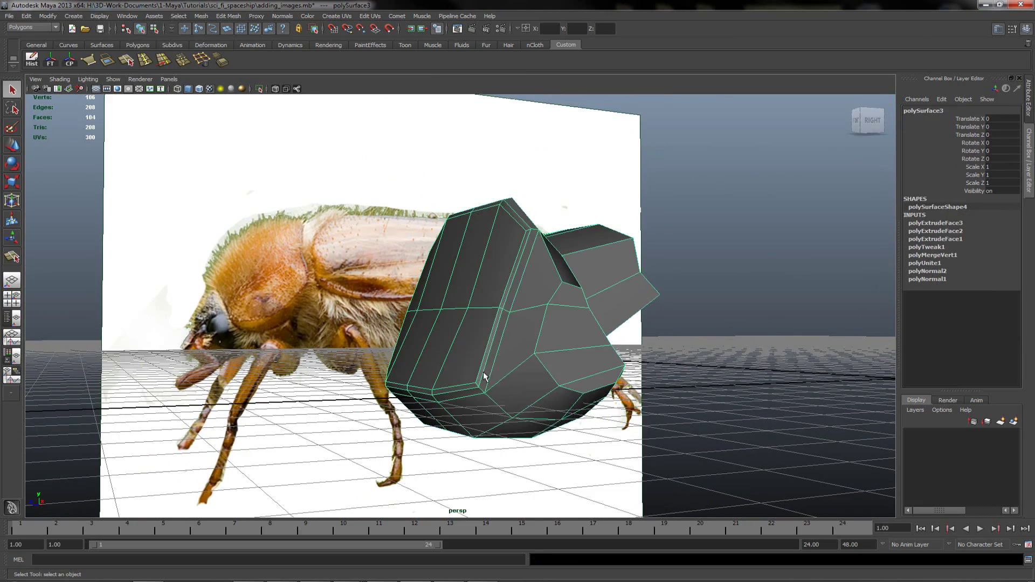
Preview the head smoothed and examine the newly extruded front panel from several angles.
{"action": "left_click_drag", "start_coordinate": [508, 385], "coordinate": [576, 370], "text": "alt"}
{"action": "left_click", "coordinate": [705, 362]}
{"action": "left_click", "coordinate": [554, 357]}
{"action": "key", "text": "3"}
{"action": "left_click", "coordinate": [718, 411]}
{"action": "left_click_drag", "start_coordinate": [718, 410], "coordinate": [410, 376], "text": "alt"}
{"action": "left_click", "coordinate": [389, 376]}
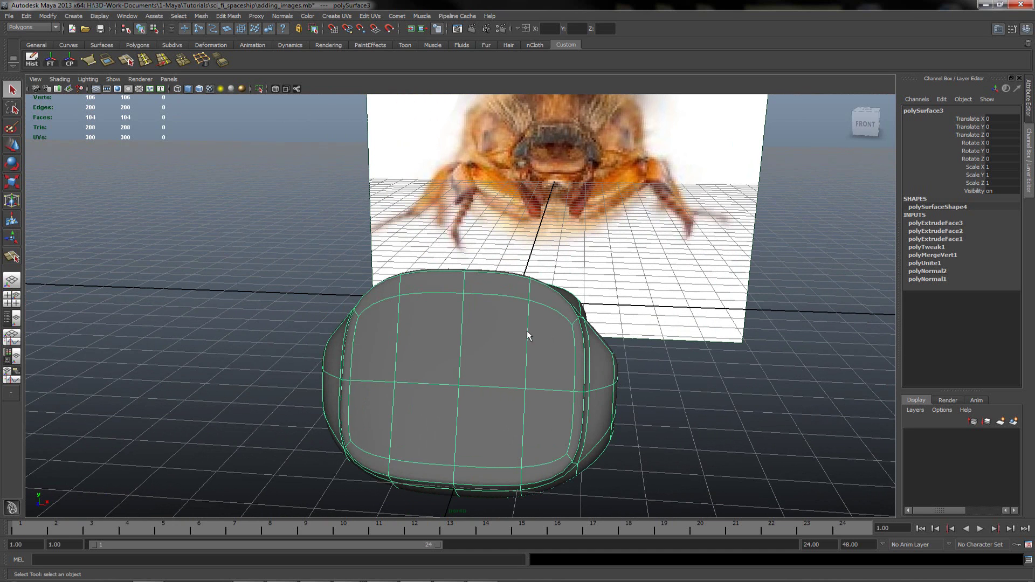
{"action": "left_click_drag", "start_coordinate": [602, 260], "coordinate": [536, 302], "text": "alt"}
{"action": "left_click", "coordinate": [138, 44]}
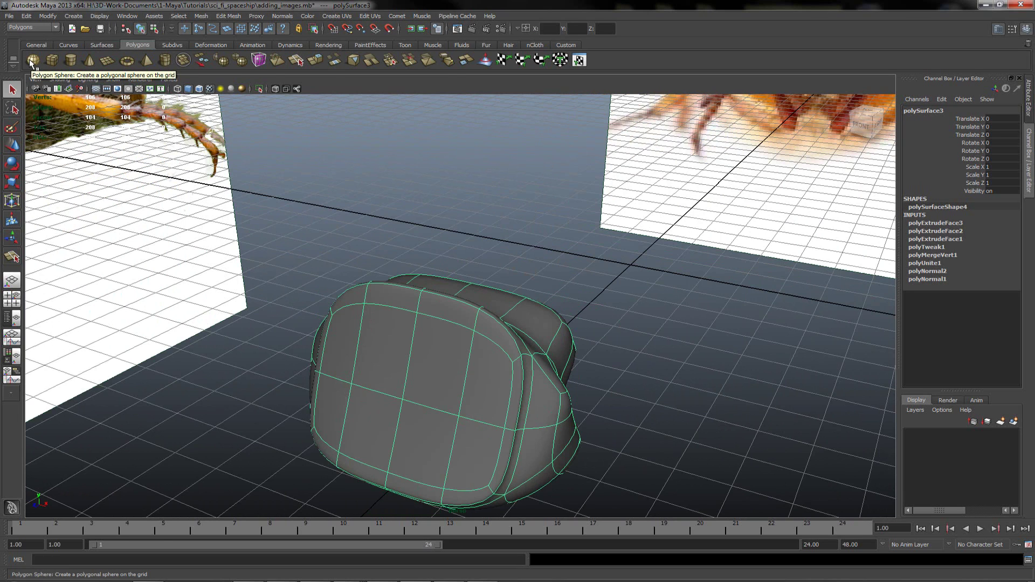
{"action": "left_click", "coordinate": [596, 331]}
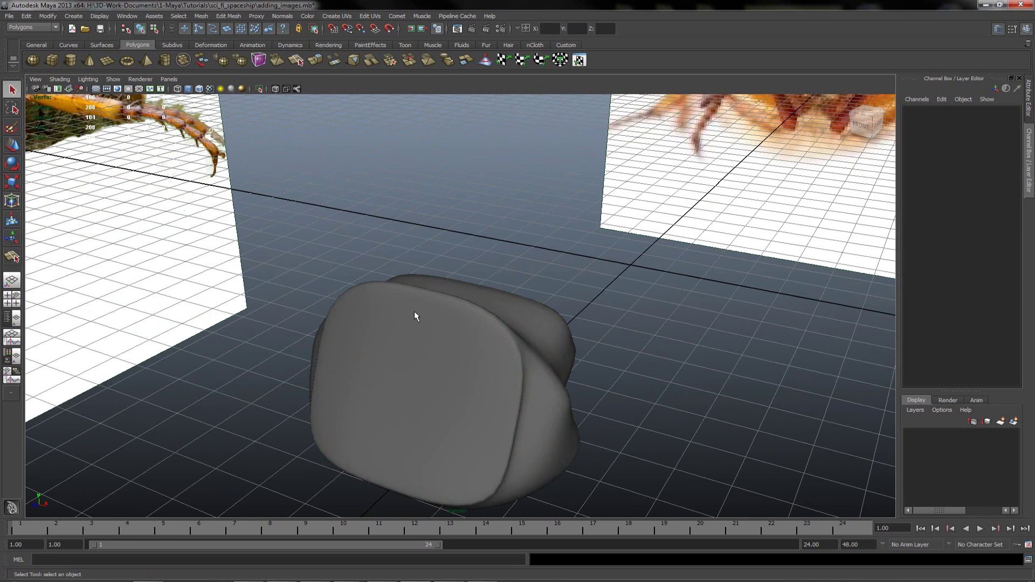
{"action": "left_click_drag", "start_coordinate": [363, 305], "coordinate": [378, 300], "text": "alt"}
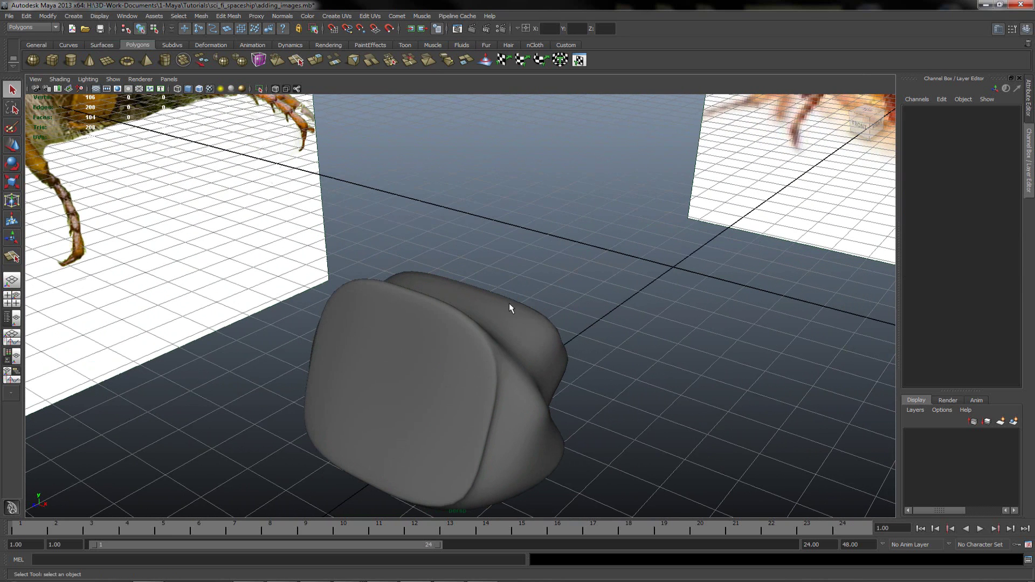
{"action": "left_click", "coordinate": [575, 47]}
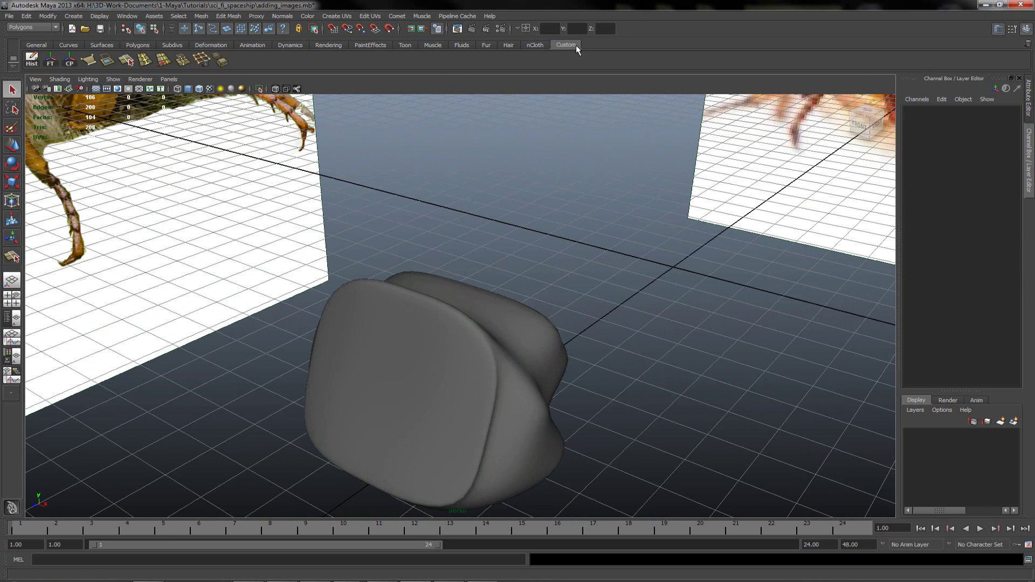
Return the head to unsmoothed display and delete its construction history.
{"action": "left_click_drag", "start_coordinate": [541, 357], "coordinate": [381, 320], "text": "alt"}
{"action": "left_click", "coordinate": [492, 274]}
{"action": "key", "text": "1"}
{"action": "scroll", "coordinate": [502, 277], "scroll_direction": "down", "scroll_amount": 4}
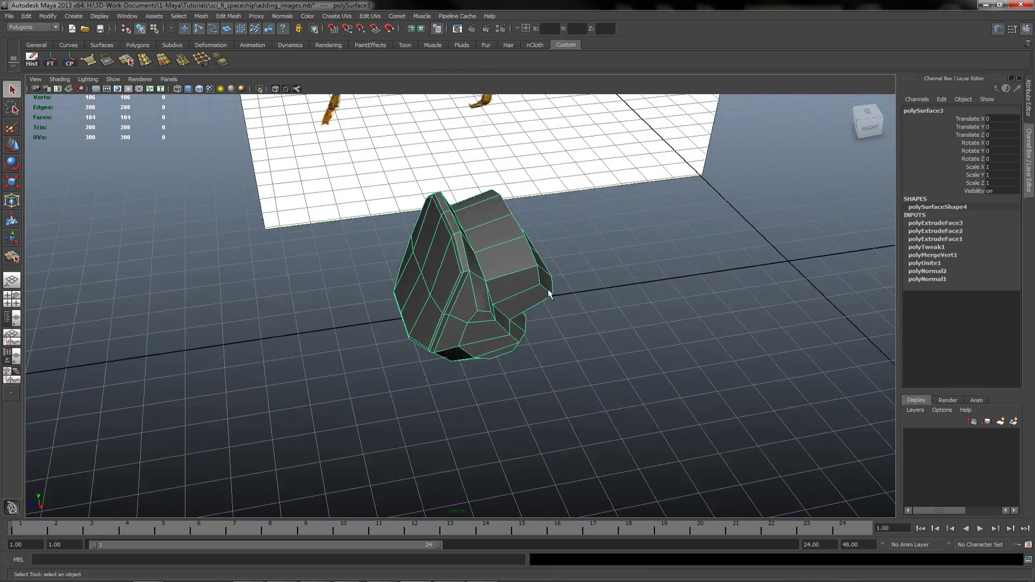
{"action": "middle_click_drag", "start_coordinate": [529, 279], "coordinate": [487, 323], "text": "alt"}
{"action": "left_click_drag", "start_coordinate": [463, 311], "coordinate": [464, 301], "text": "alt"}
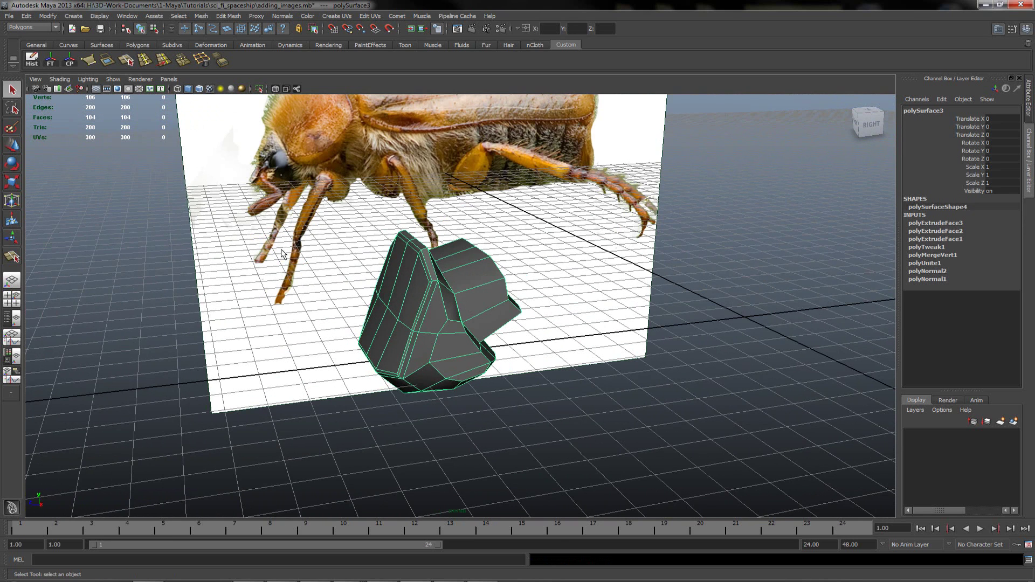
{"action": "left_click", "coordinate": [32, 58]}
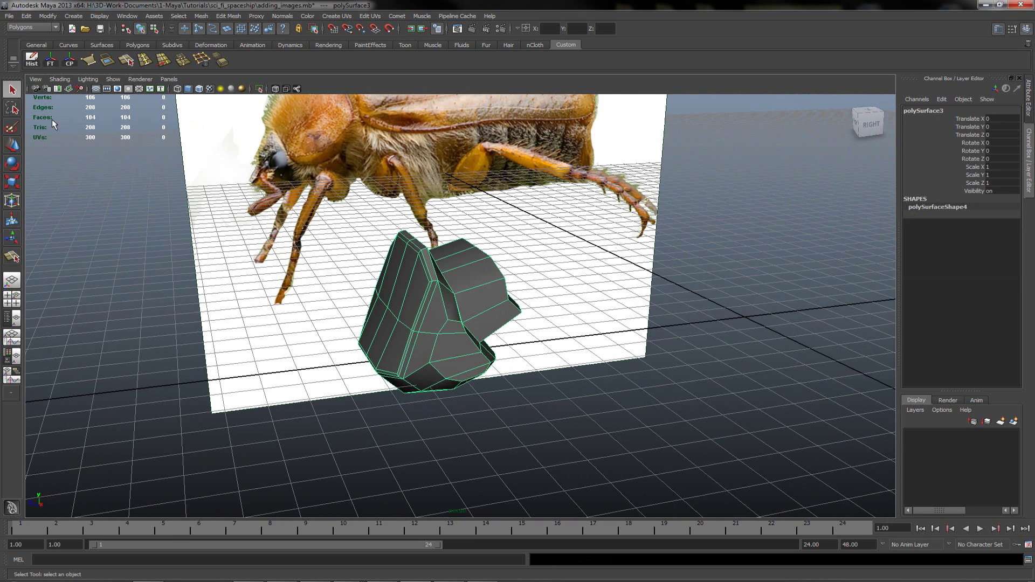
Create a display layer named DUB_Head and give it a blue colour.
{"action": "left_click", "coordinate": [1001, 421]}
{"action": "double_click", "coordinate": [944, 435]}
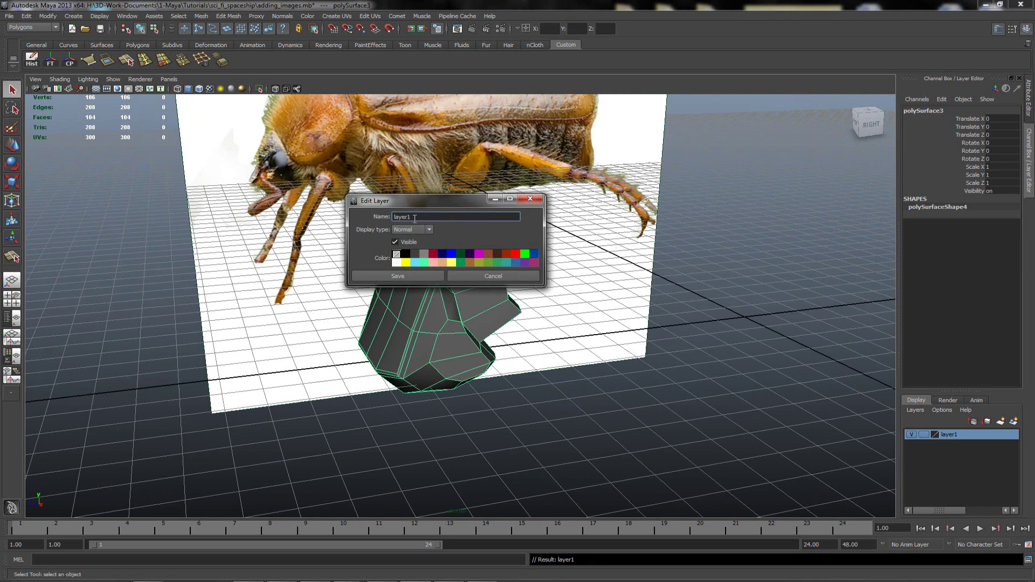
{"action": "double_click", "coordinate": [415, 218]}
{"action": "type", "text": "DUB_Head"}
{"action": "left_click", "coordinate": [534, 254]}
{"action": "left_click", "coordinate": [394, 276]}
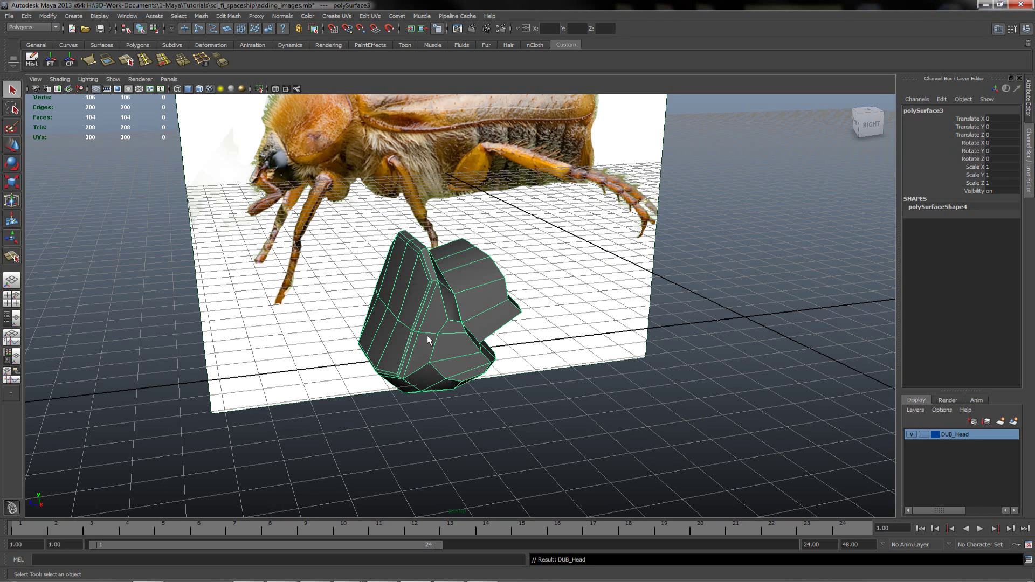
Add the head mesh to the DUB_Head display layer and deselect it.
{"action": "left_click_drag", "start_coordinate": [437, 399], "coordinate": [452, 403], "text": "alt"}
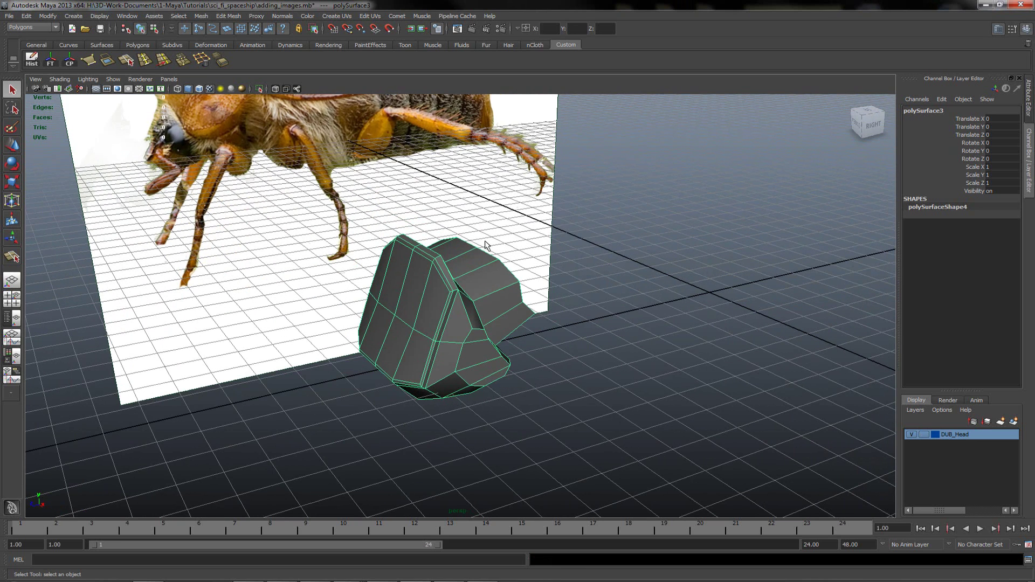
{"action": "right_click", "coordinate": [966, 438]}
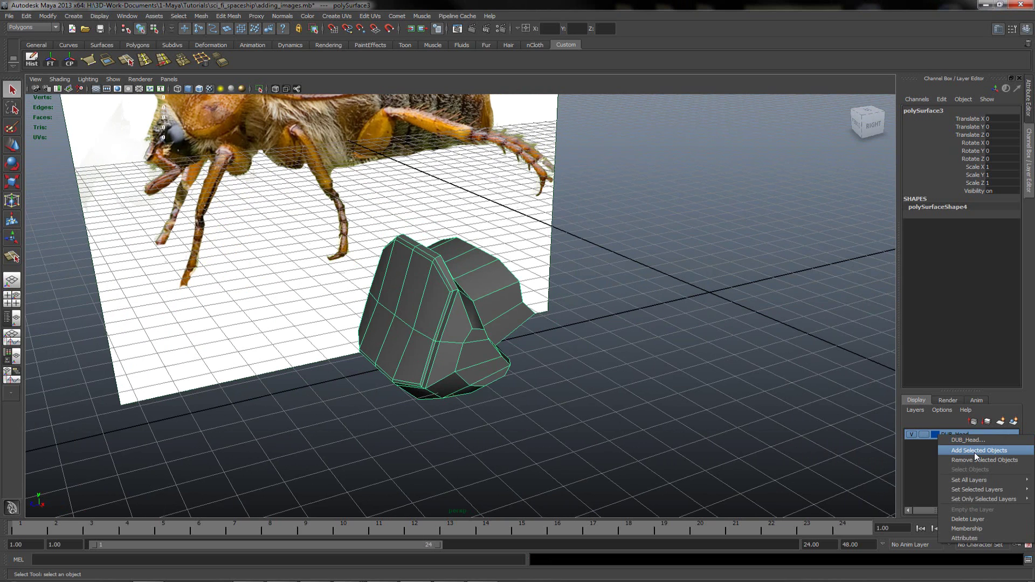
{"action": "left_click", "coordinate": [975, 453]}
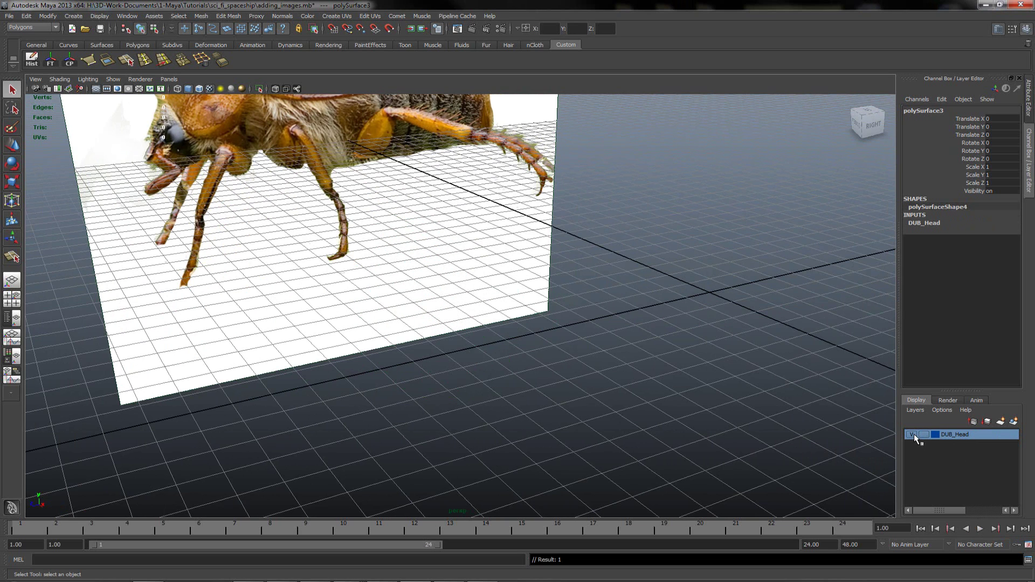
{"action": "left_click", "coordinate": [640, 381]}
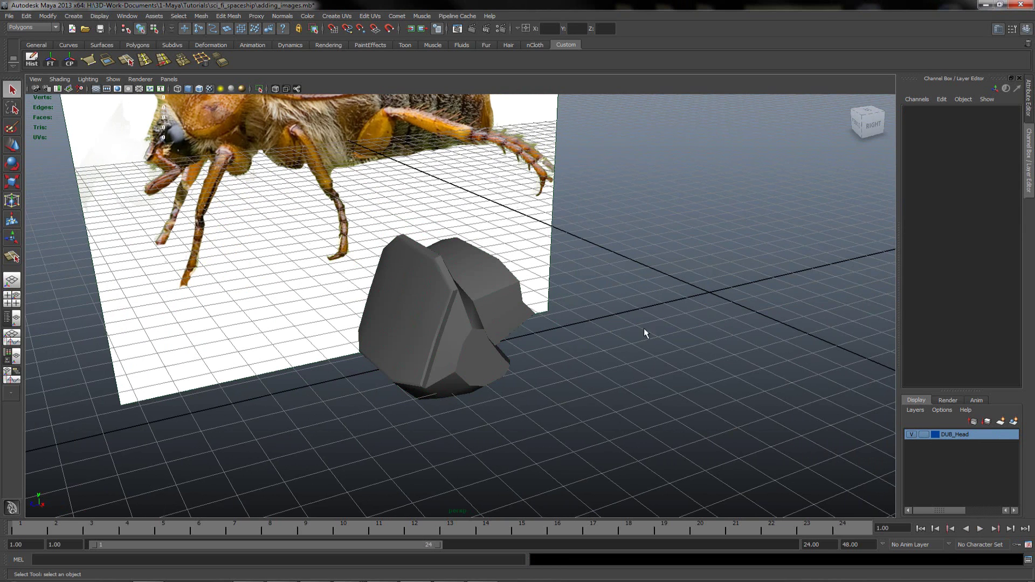
Save the current scene and undo the deselection of the head.
{"action": "left_click_drag", "start_coordinate": [645, 331], "coordinate": [610, 338], "text": "alt"}
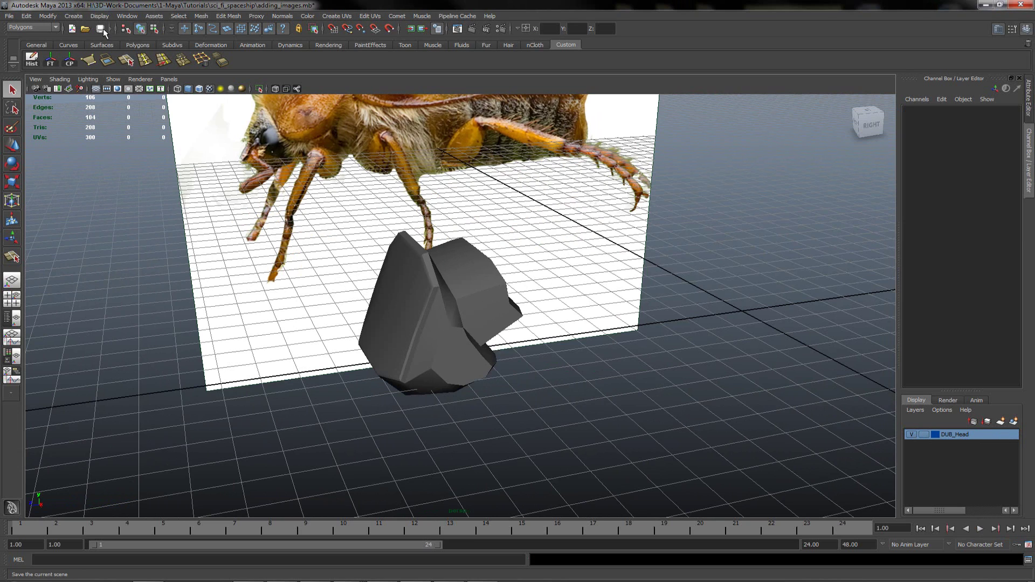
{"action": "left_click", "coordinate": [100, 29]}
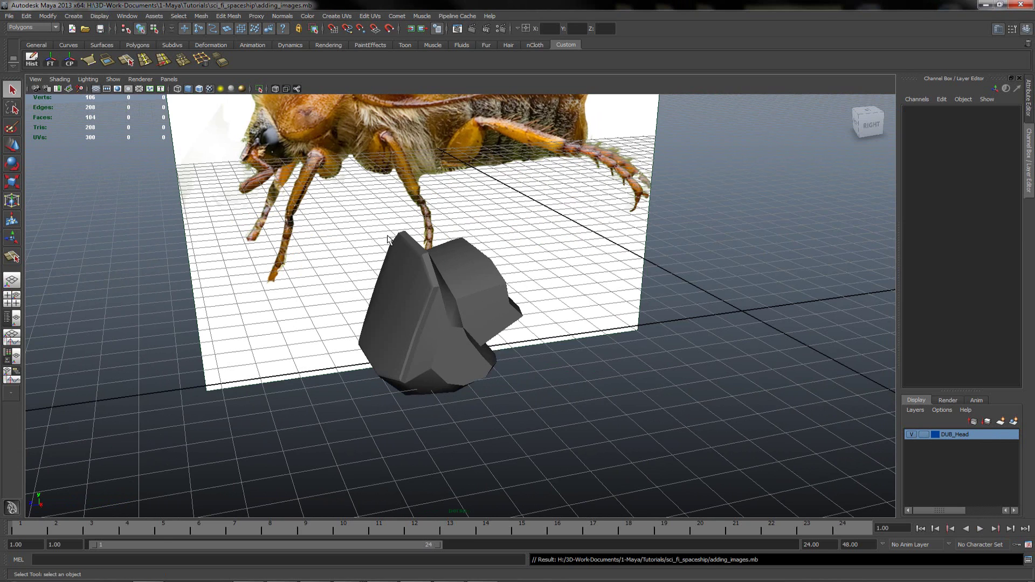
{"action": "key", "text": "ctrl+z"}
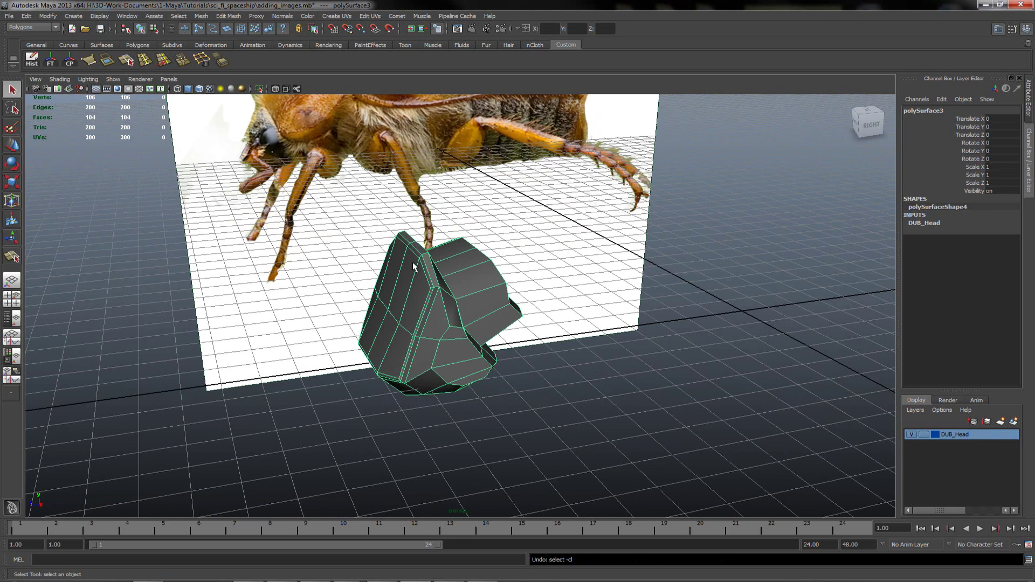
Save the scene under the new name adding_head.mb in the sci_fi_spaceship folder.
{"action": "left_click", "coordinate": [10, 16]}
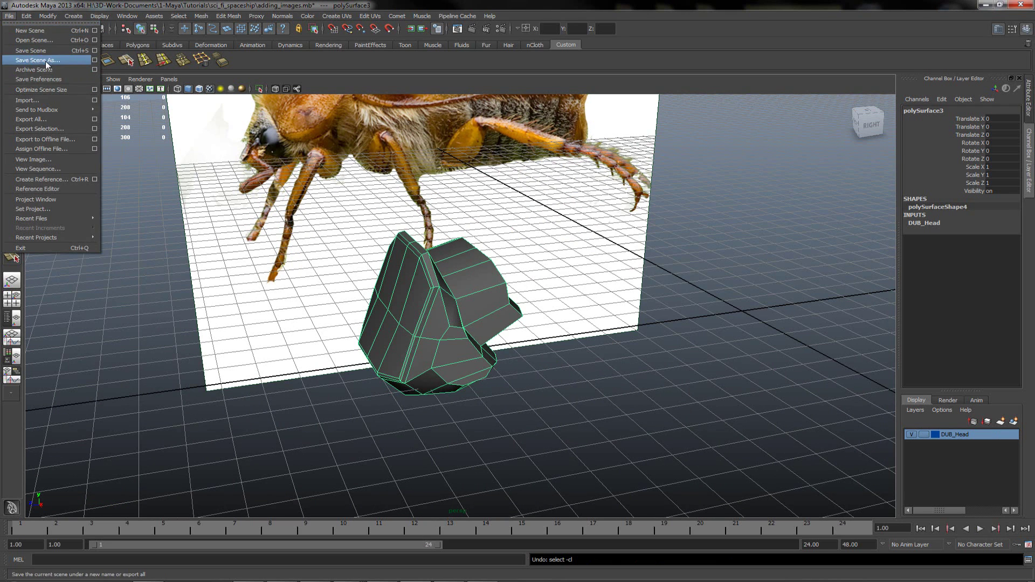
{"action": "left_click", "coordinate": [45, 60]}
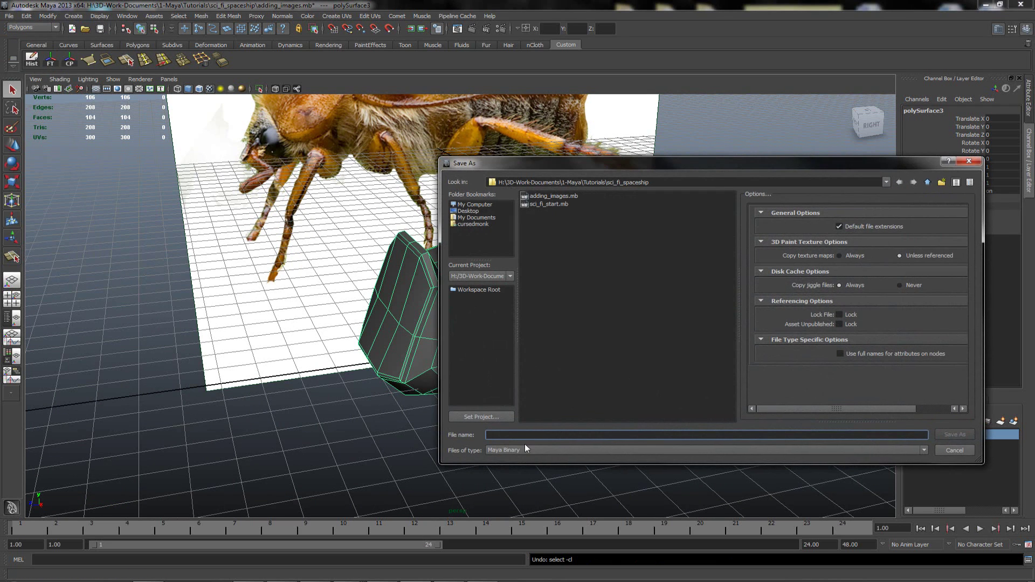
{"action": "left_click", "coordinate": [552, 196]}
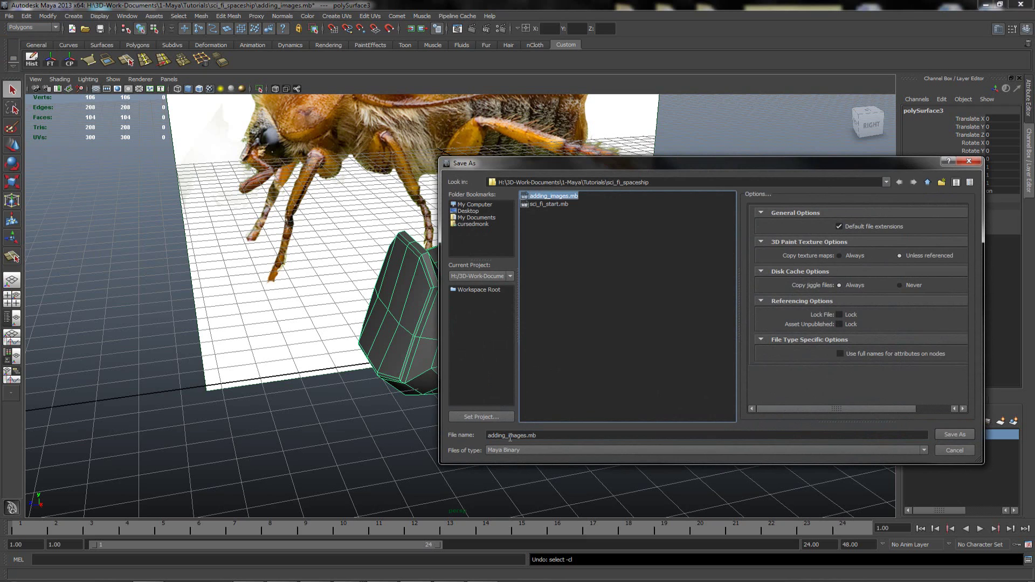
{"action": "mouse_move", "coordinate": [506, 437]}
{"action": "left_mouse_down"}
{"action": "mouse_move", "coordinate": [526, 437]}
{"action": "mouse_move", "coordinate": [510, 435]}
{"action": "left_mouse_up"}
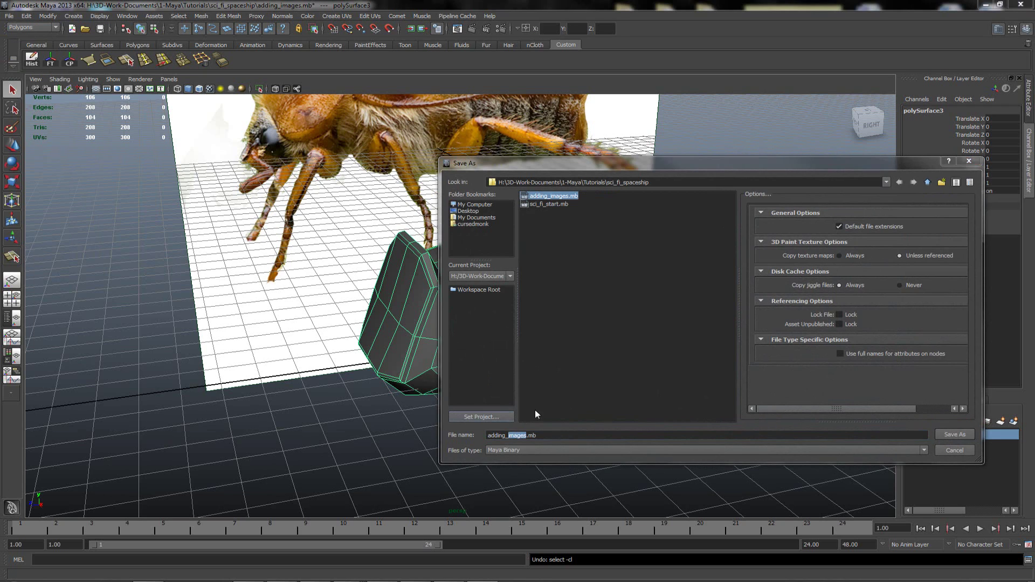
{"action": "left_click_drag", "start_coordinate": [508, 436], "coordinate": [526, 438]}
{"action": "type", "text": "head"}
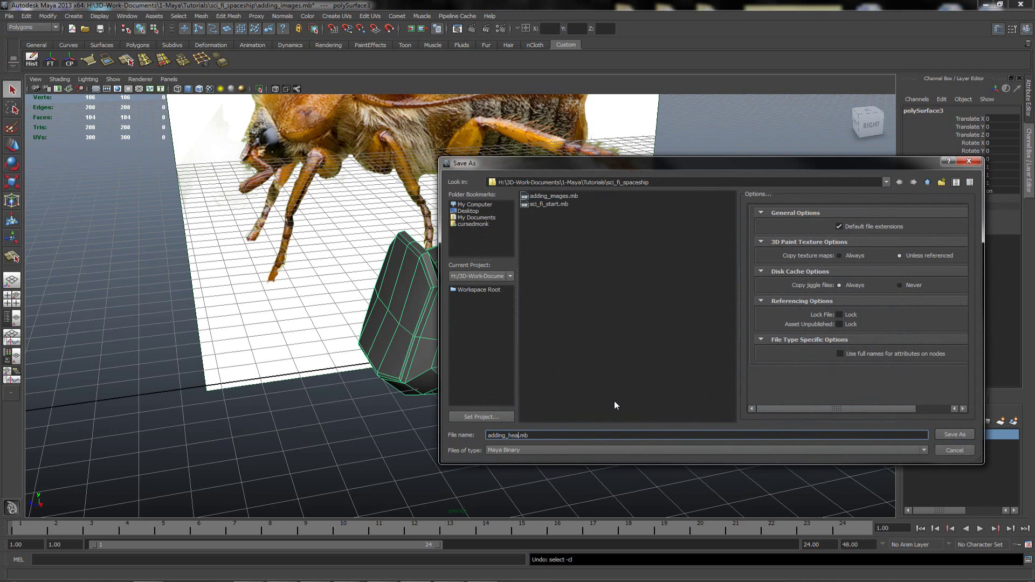
{"action": "left_click", "coordinate": [957, 435]}
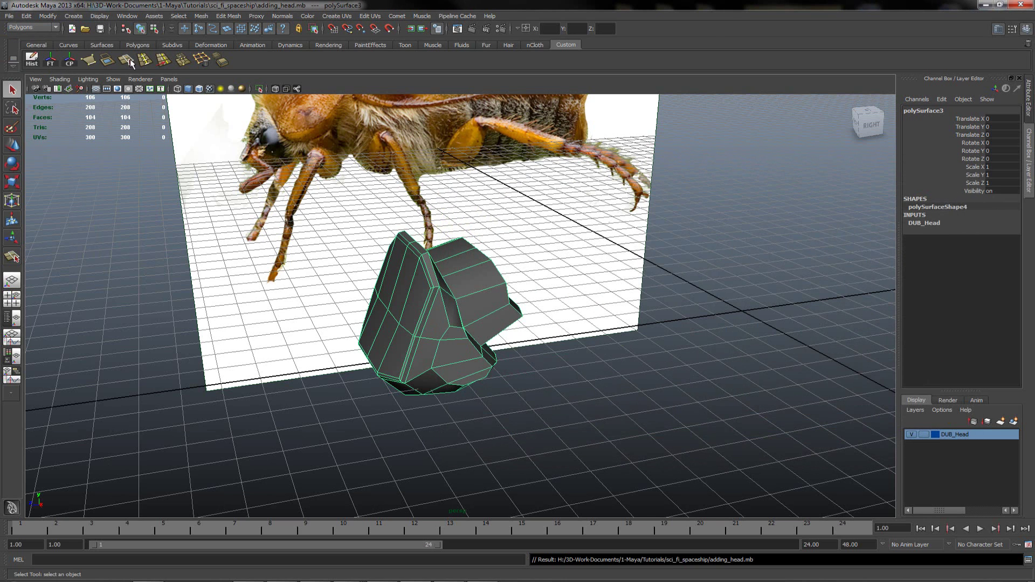
{"action": "left_click", "coordinate": [101, 29]}
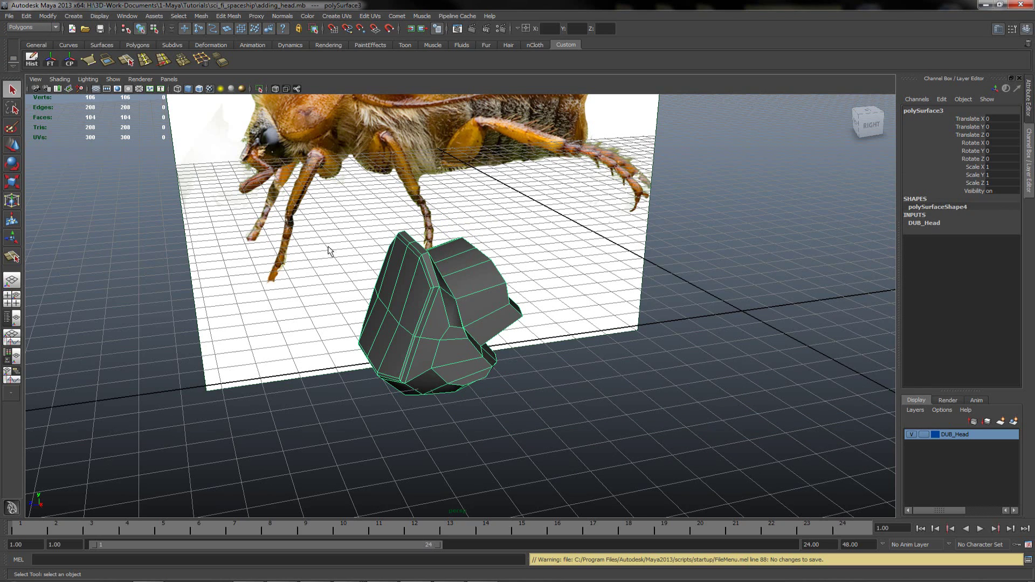